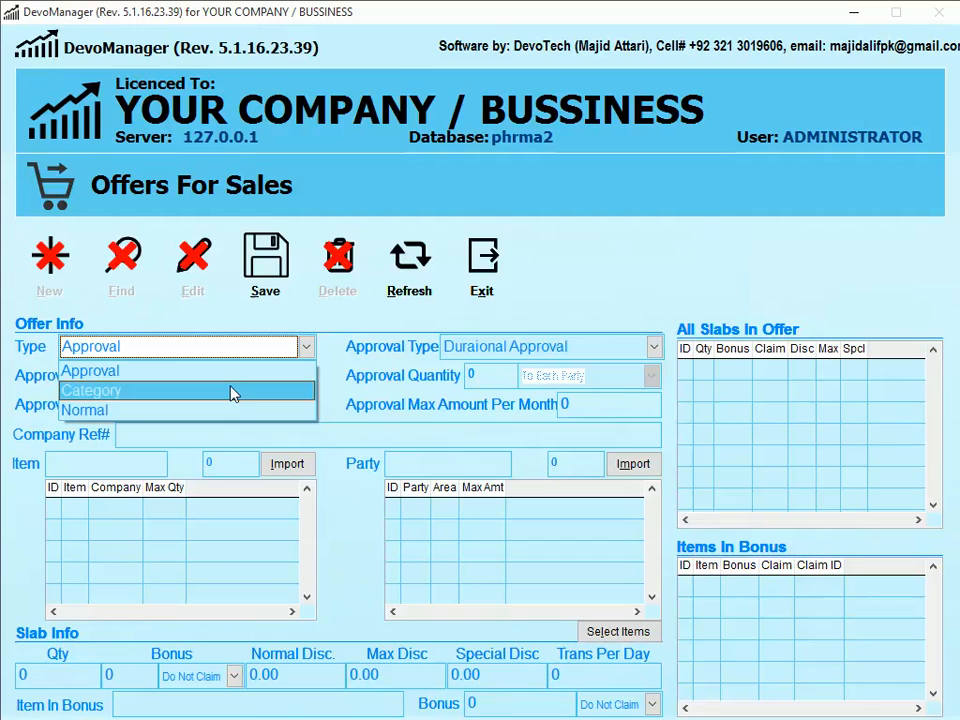
- Try Category and Approval as the offer type, then settle on Normal
left_click(233, 393)
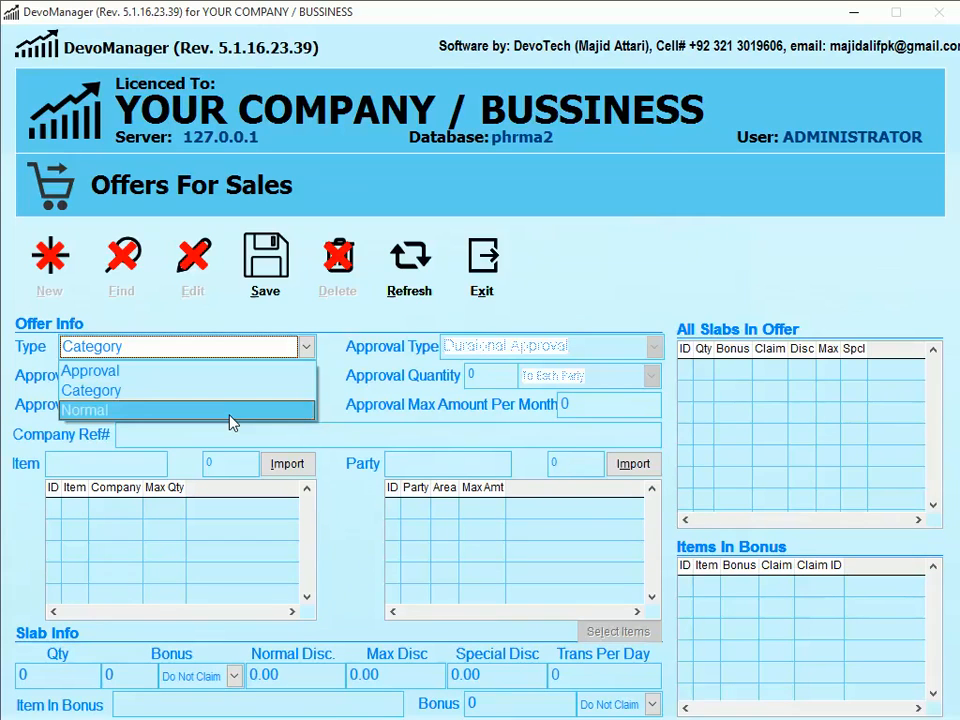
scroll(221, 403, "up", 2)
left_click(221, 398)
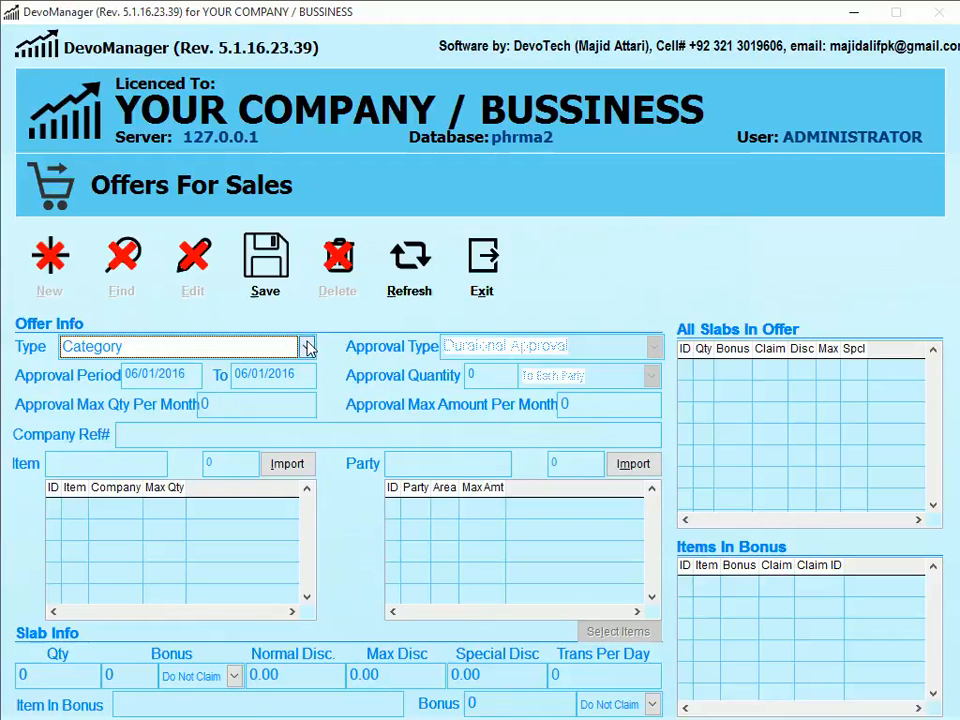
left_click(310, 346)
left_click(259, 371)
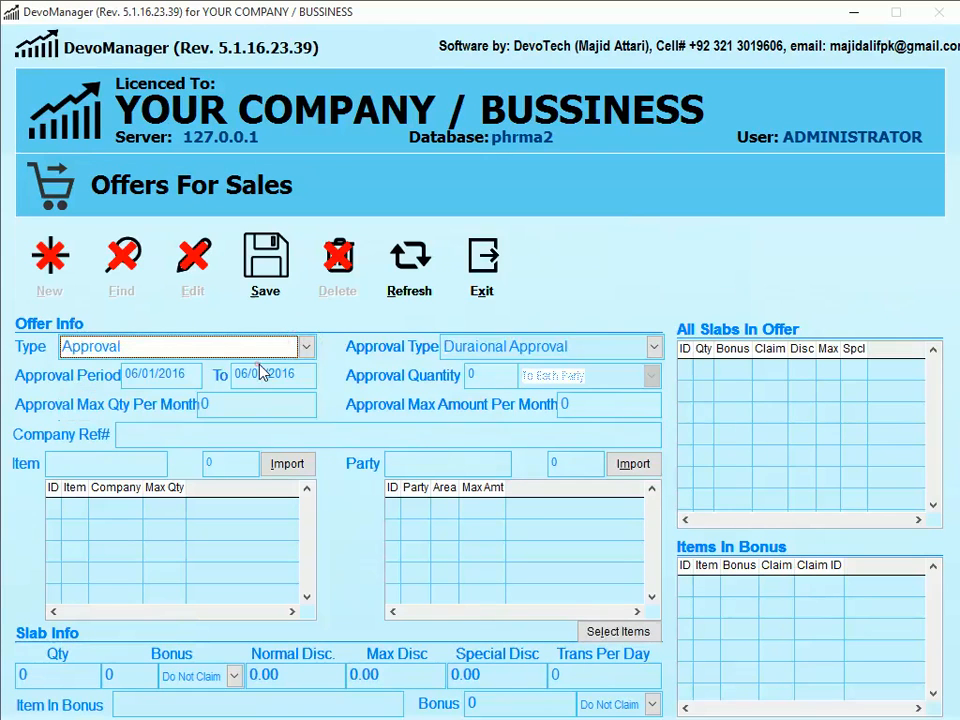
left_click(292, 347)
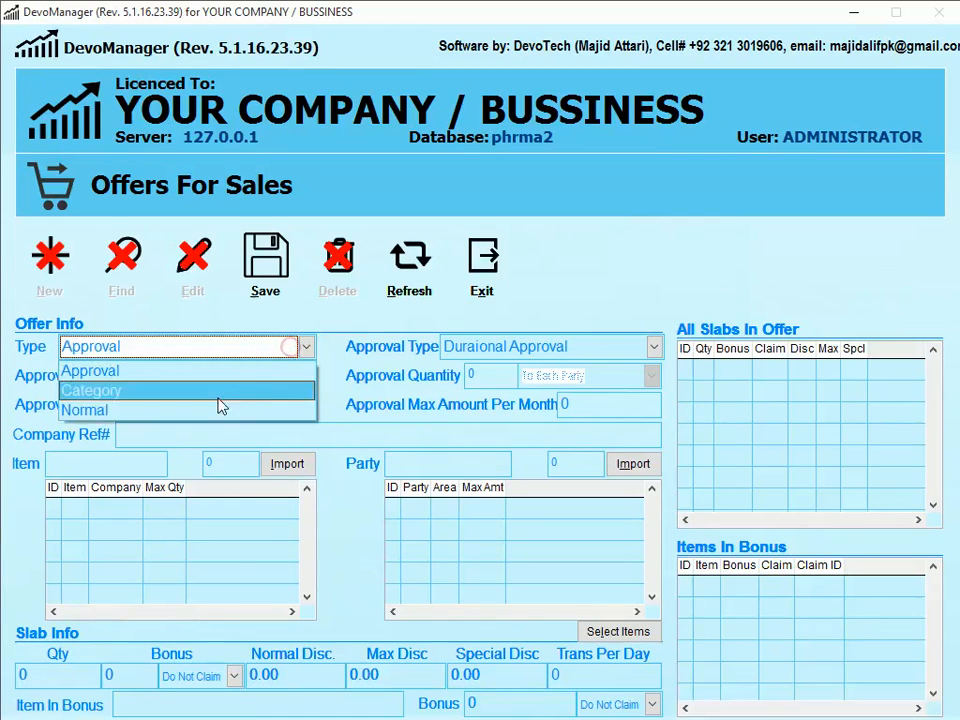
left_click(222, 409)
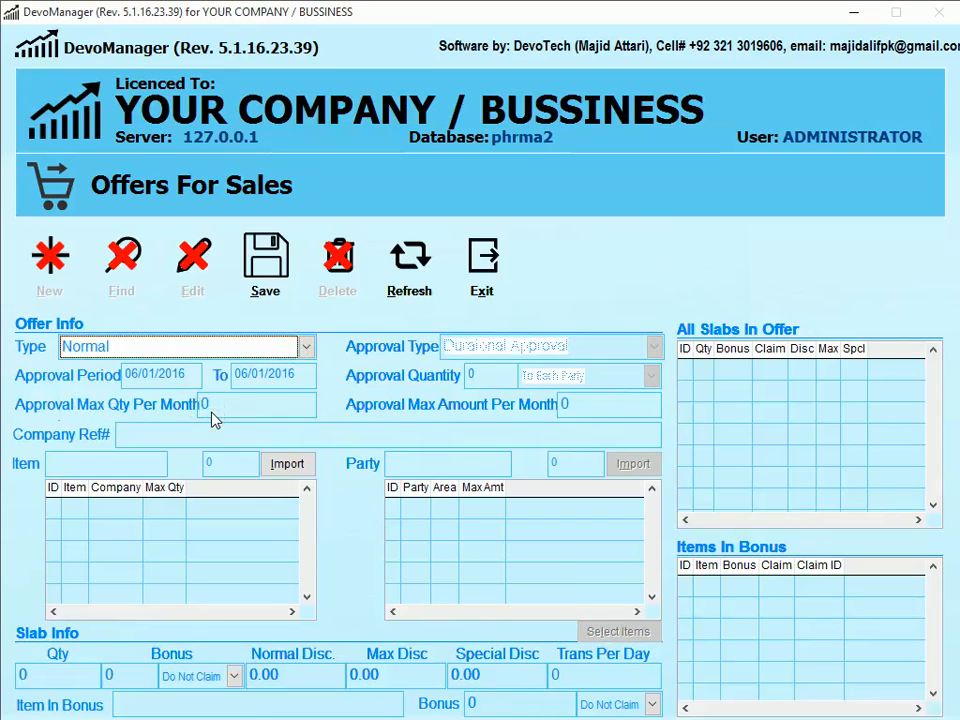
- Search the offer's item field for CHY to find CHYMORAL FORTE TAB
key("Tab")
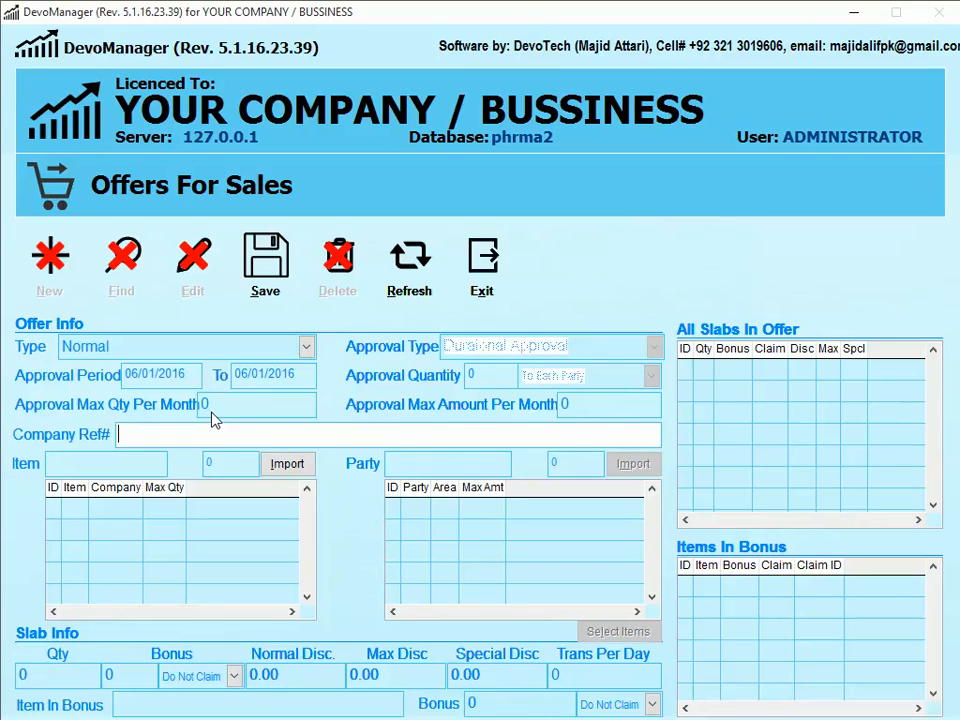
key("Tab")
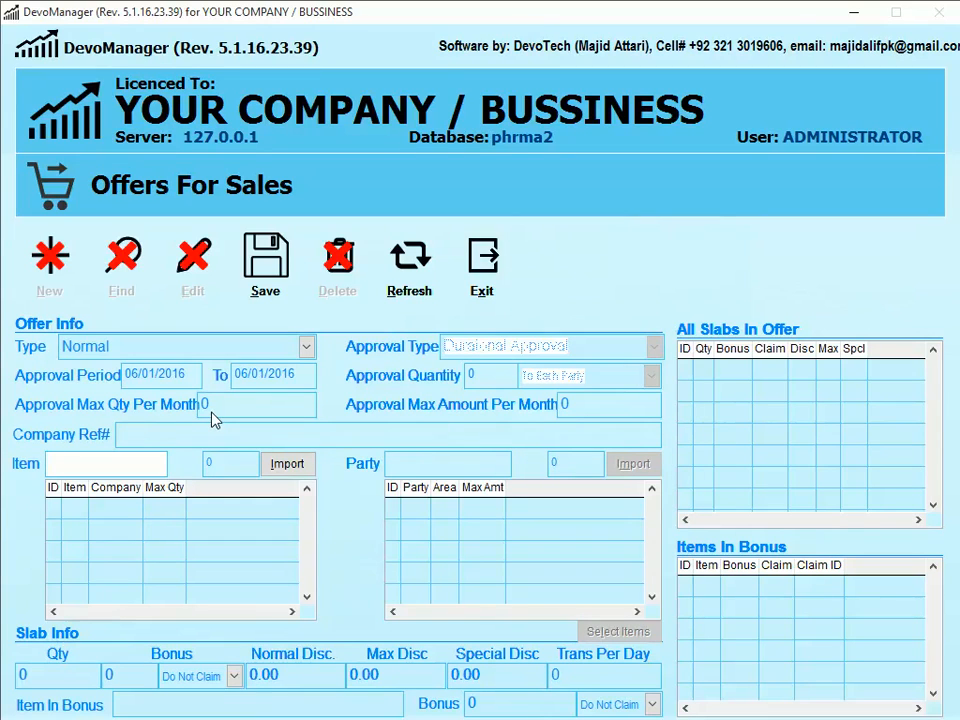
type("CYM")
key("BackSpace")
key("BackSpace")
type("HY")
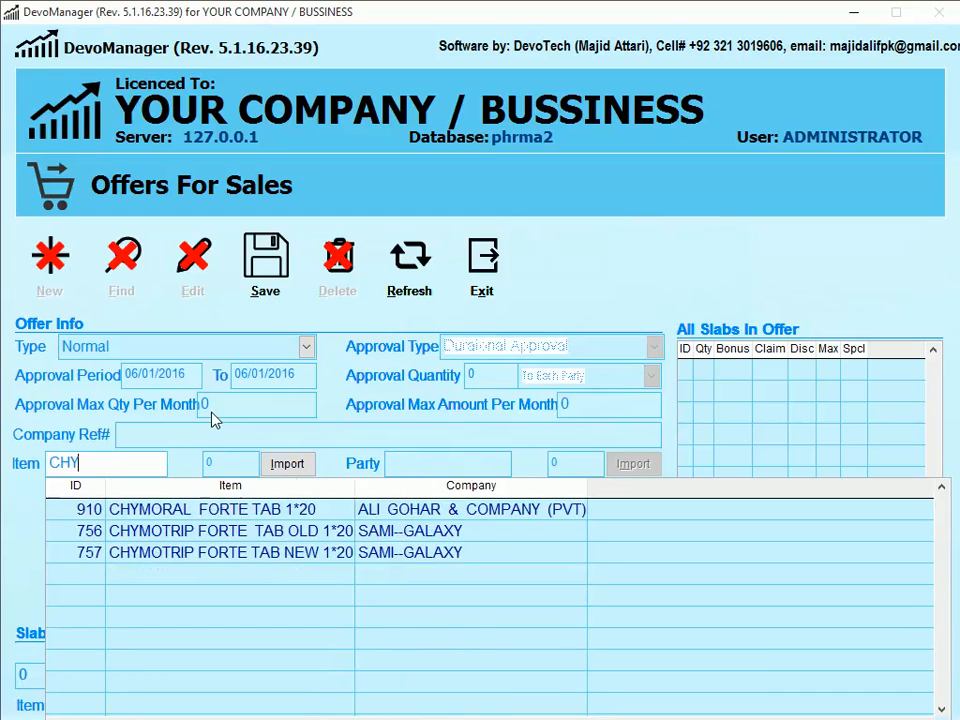
key("Down")
key("Down")
key("Up")
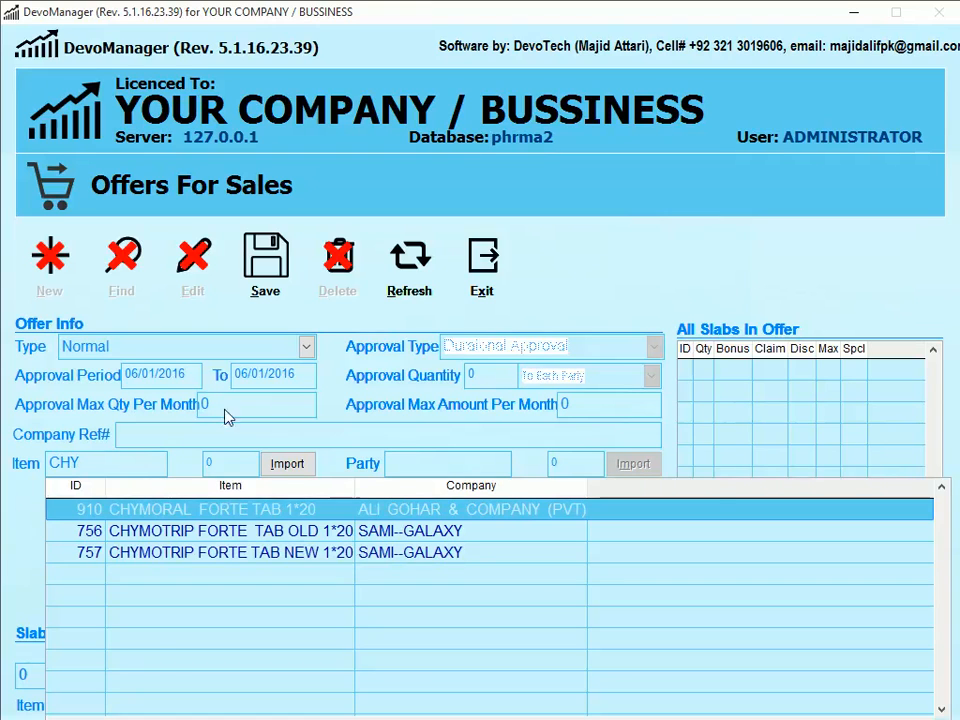
- Dismiss the import options and add 910 CHYMORAL FORTE TAB 1*20 to the offer items
left_click(292, 465)
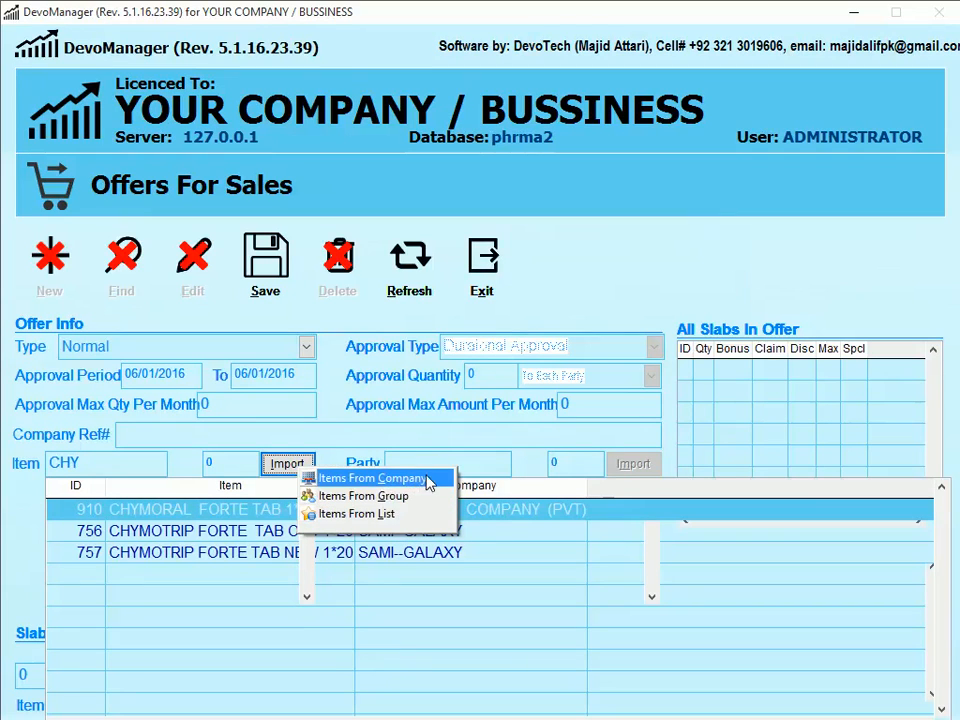
left_click(135, 464)
left_click(433, 436)
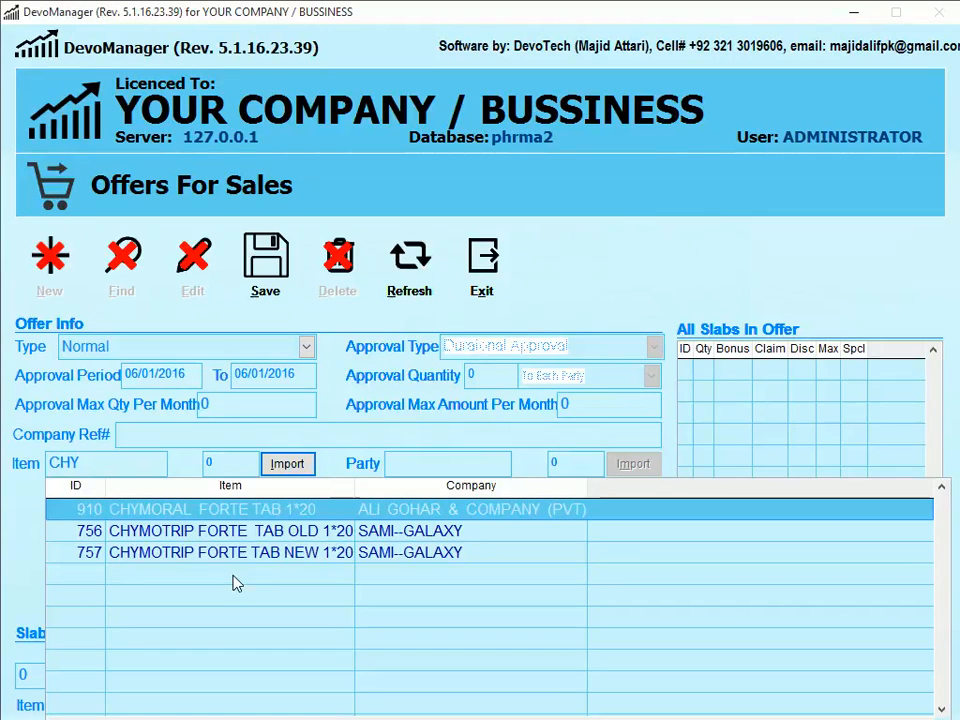
double_click(270, 516)
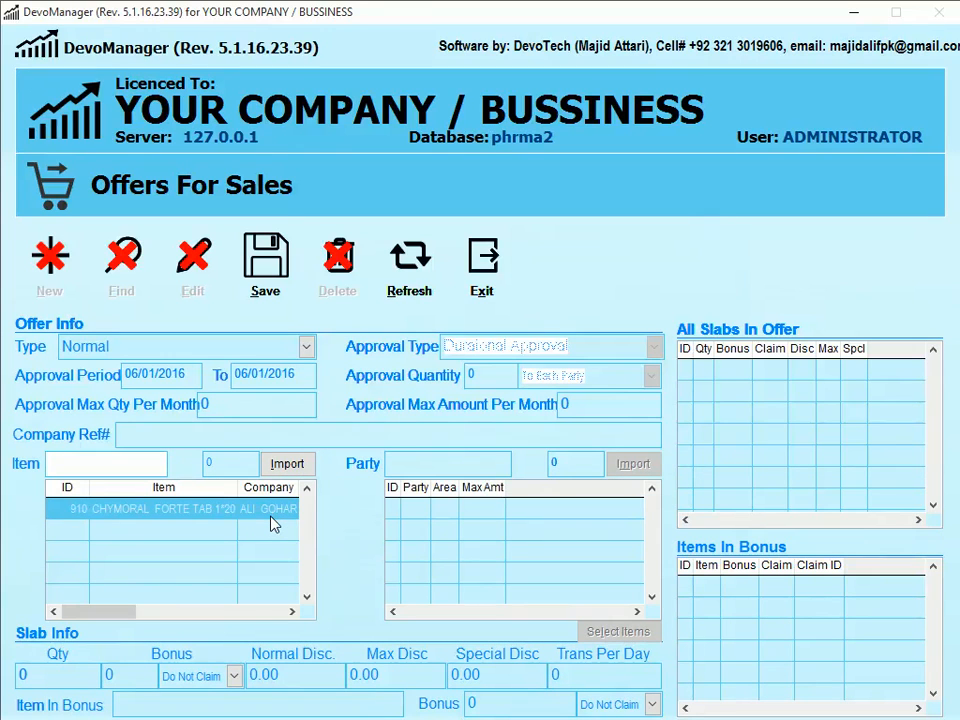
key("Return")
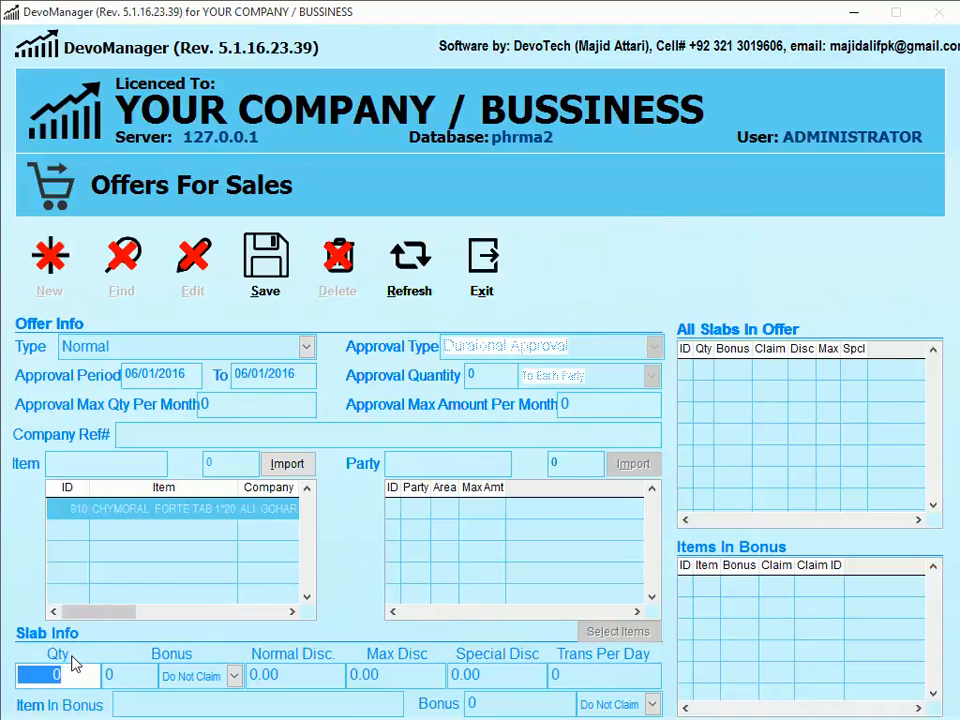
- Enter slab quantity 1 with 2.00 normal and 2.00 maximum discount
type("1")
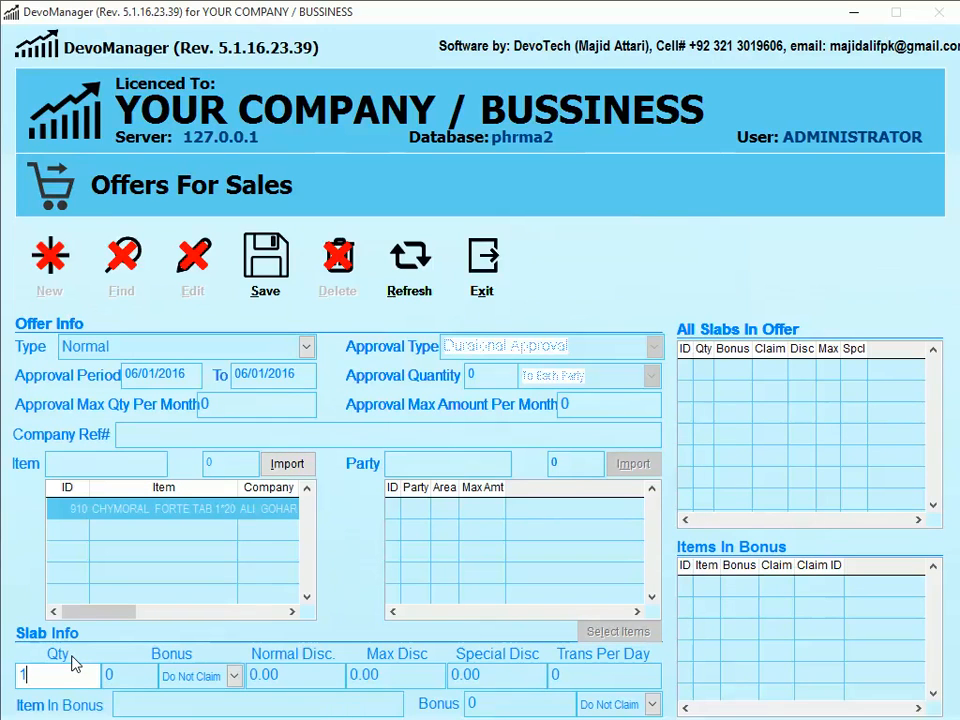
key("Tab")
key("Tab")
key("Tab")
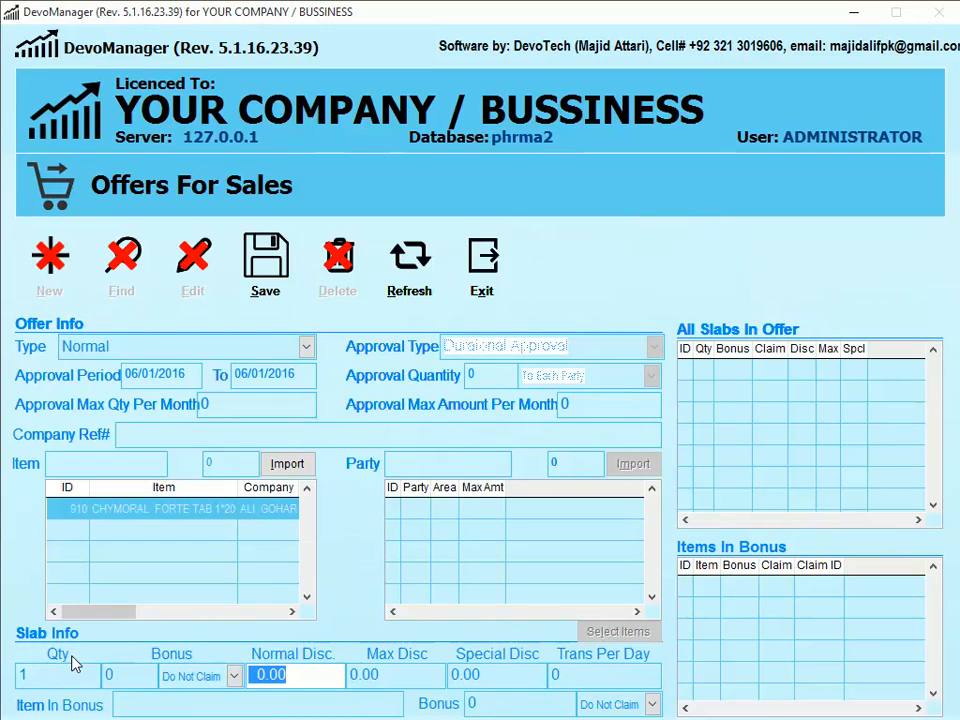
type("2")
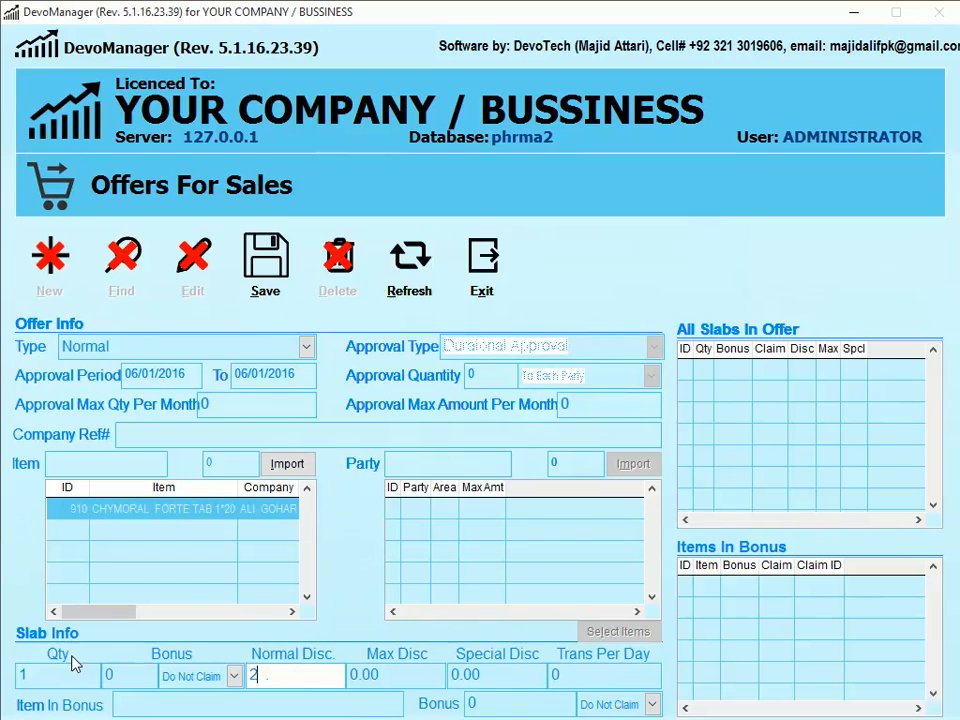
key("Tab")
type("2")
key("Tab")
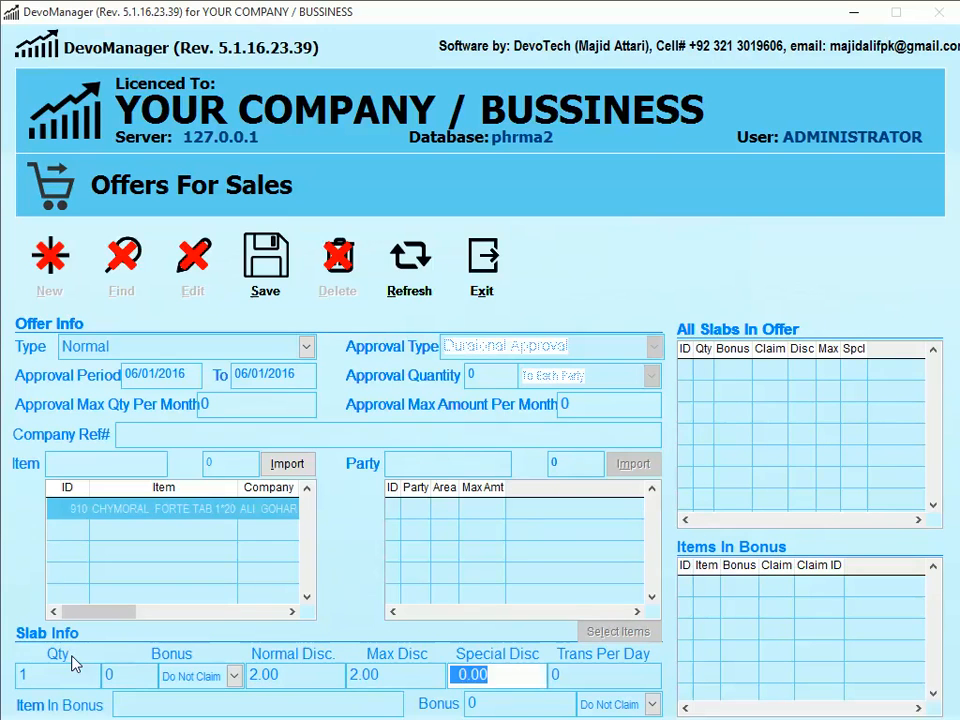
key("shift+Tab")
key("shift+Tab")
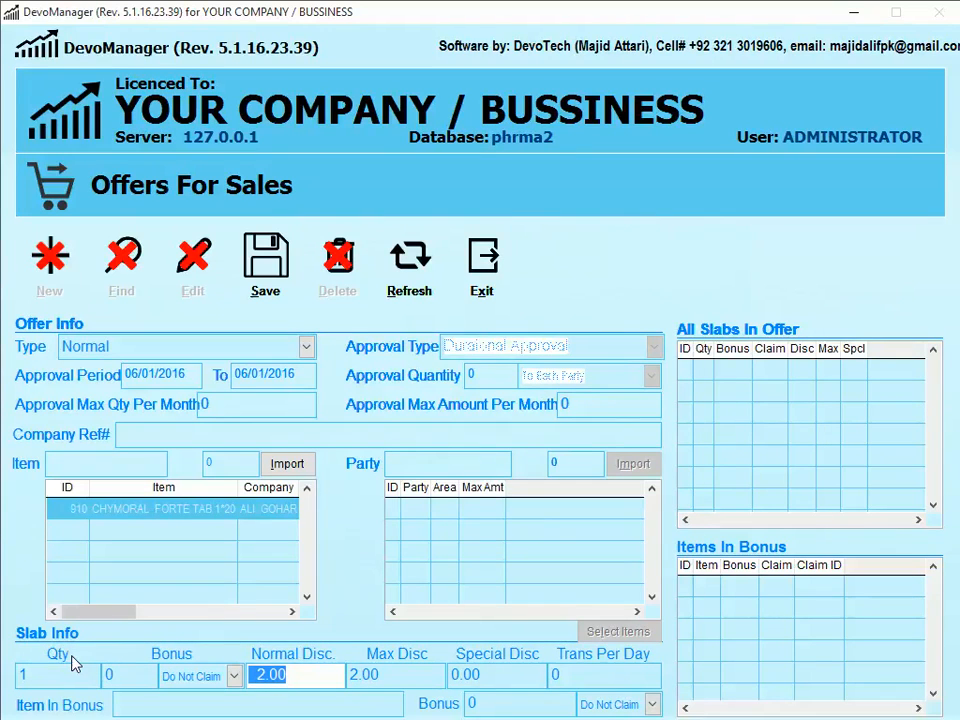
key("shift+Tab")
key("Tab")
key("Tab")
key("Tab")
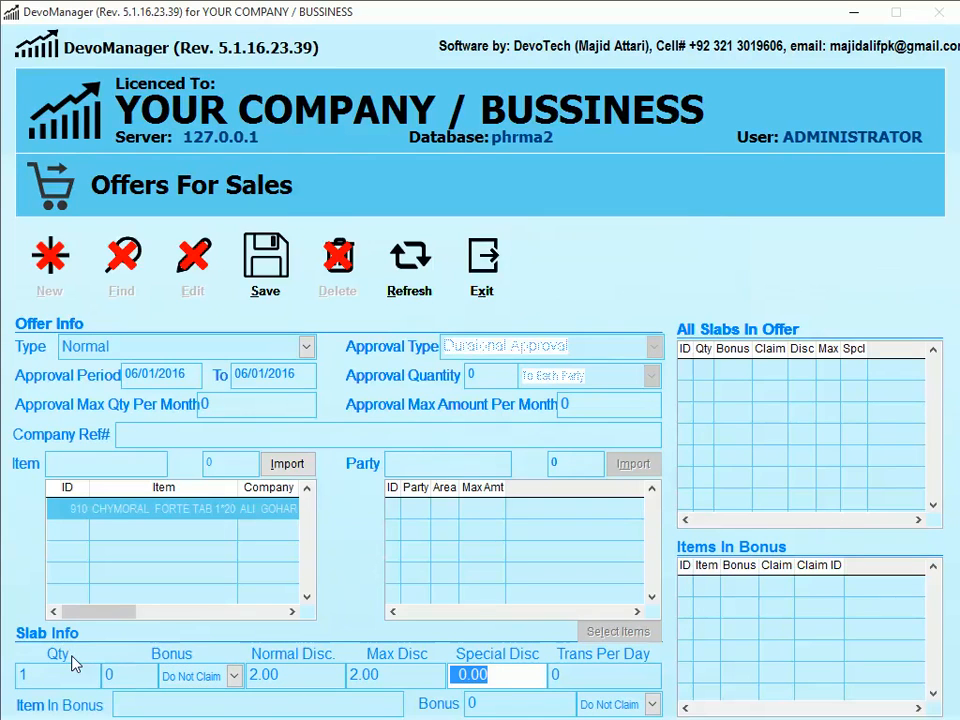
key("shift+Tab")
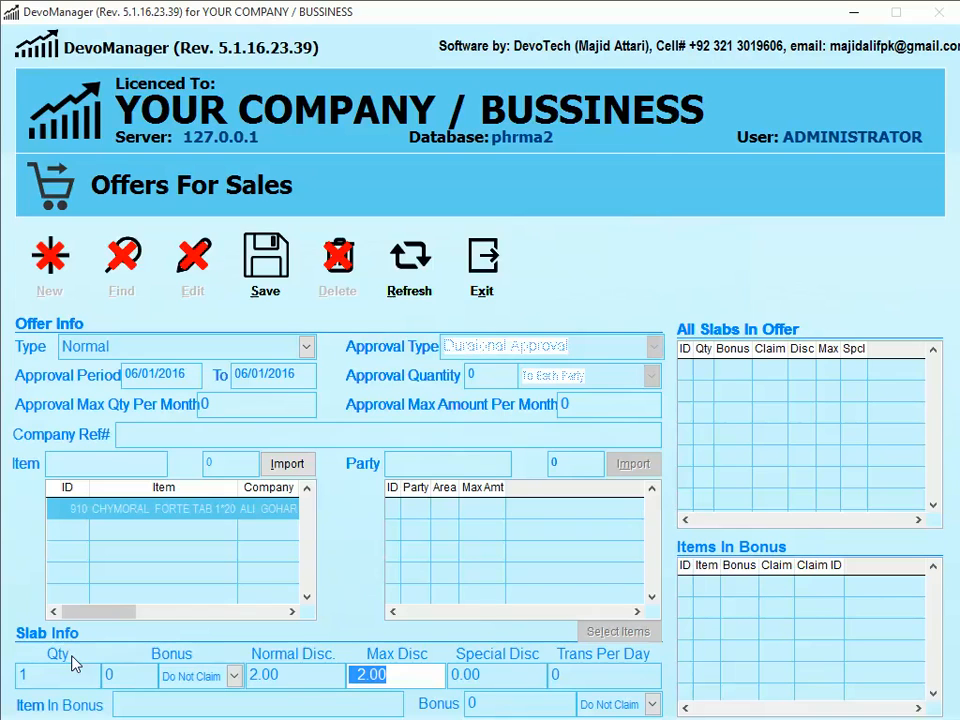
key("shift+Tab")
- Re-enter the normal discount as 2.00 and save the slab
type("0.")
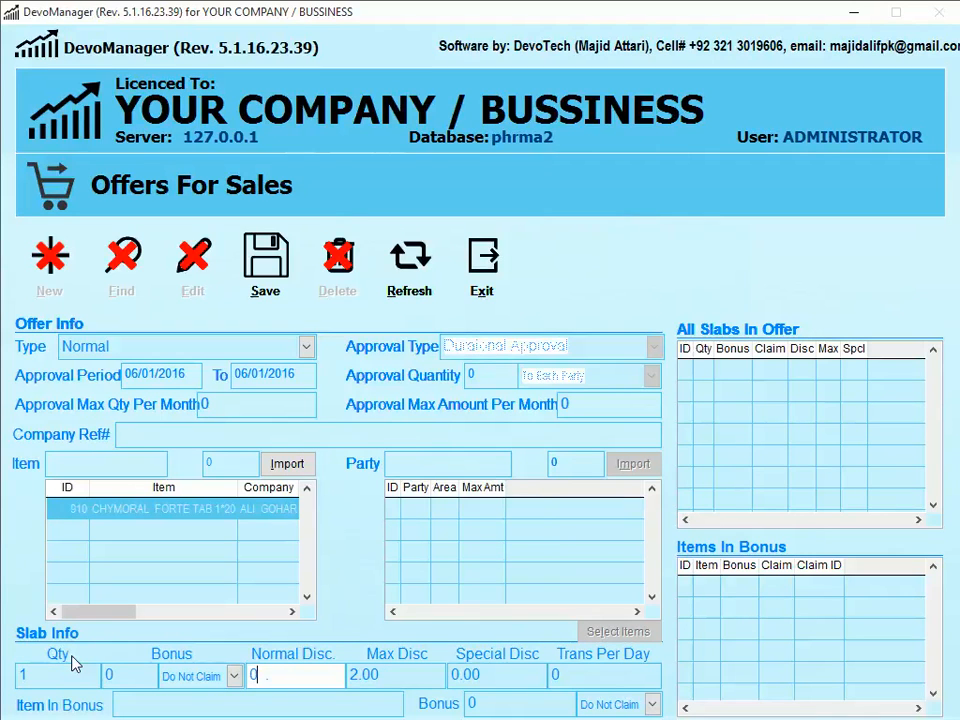
key("Tab")
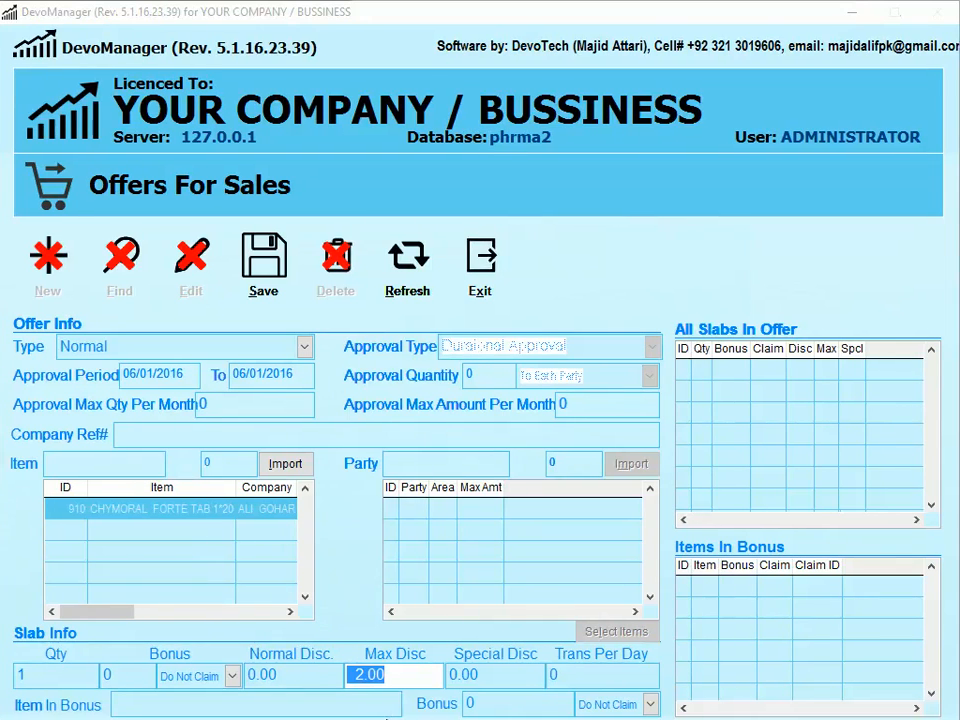
left_click(300, 673)
type("2.")
key("Tab")
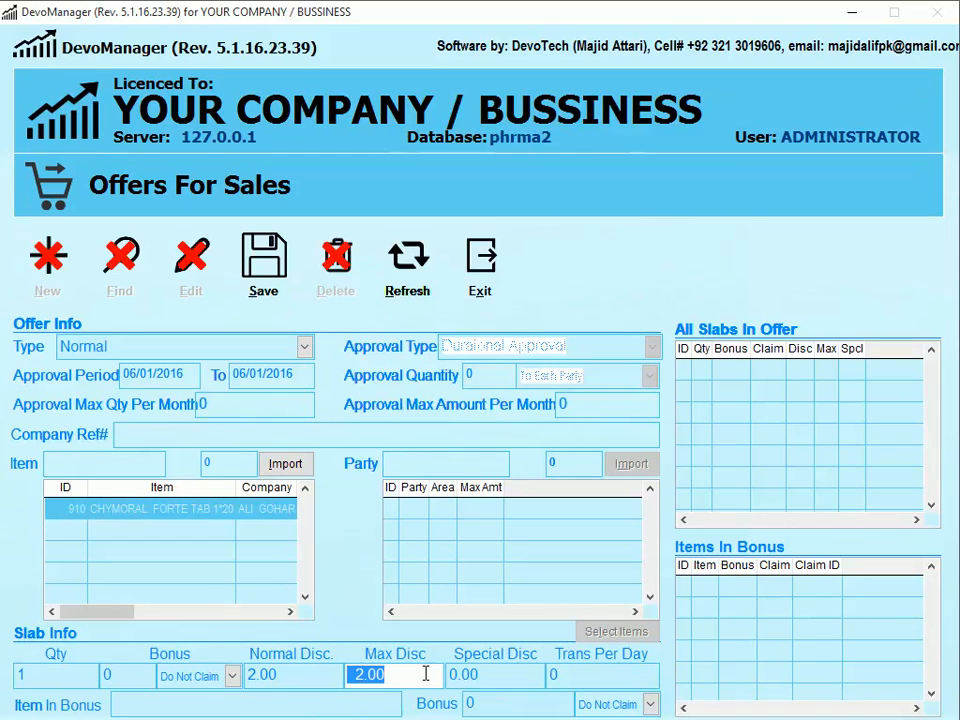
left_click(268, 287)
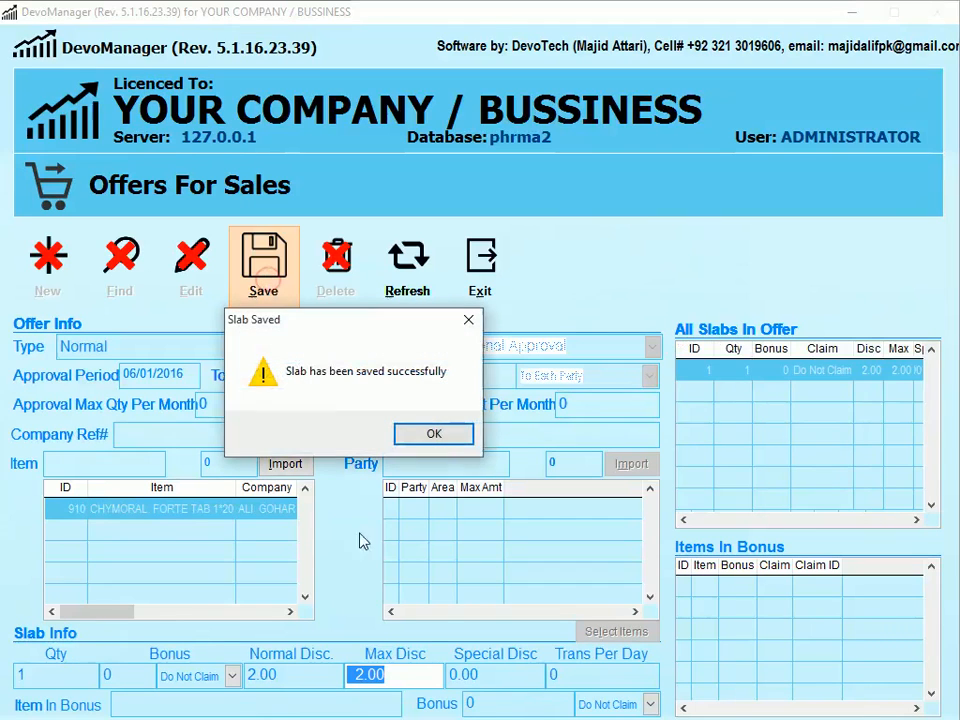
left_click(419, 440)
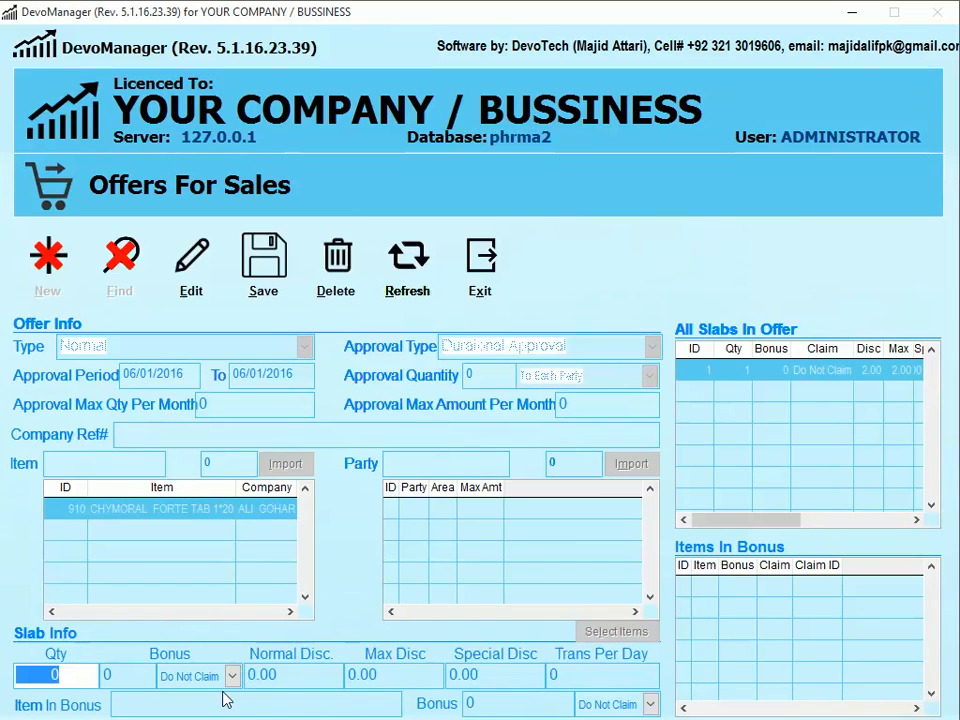
- Set slab quantity 10 with bonus 1, marked Do Not Claim
type("10")
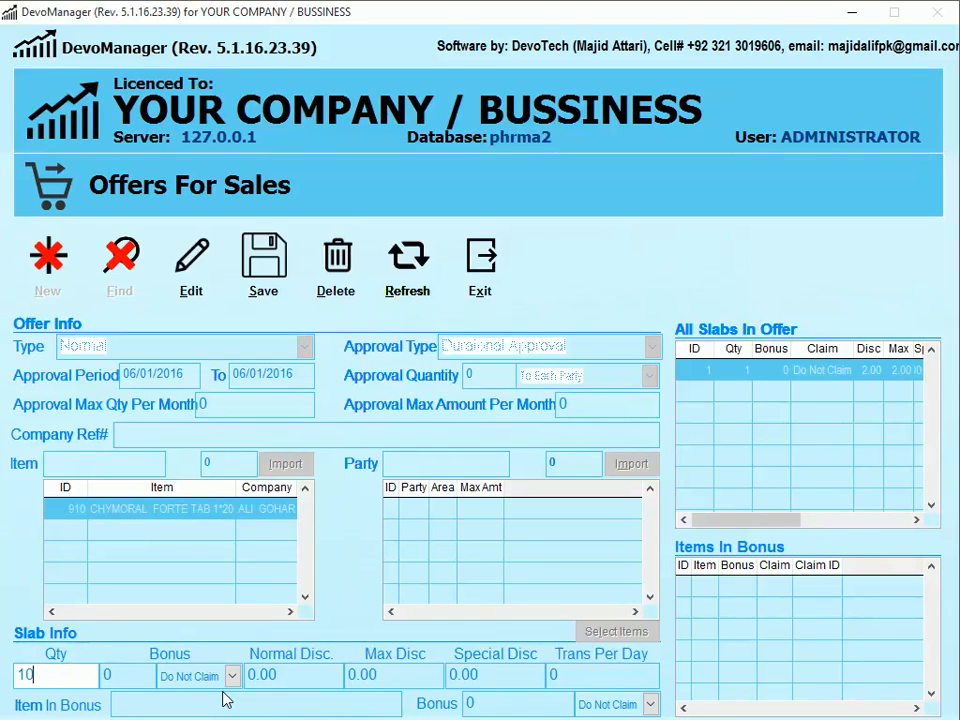
key("Tab")
key("Tab")
key("Tab")
key("shift+Tab")
key("shift+Tab")
type("1")
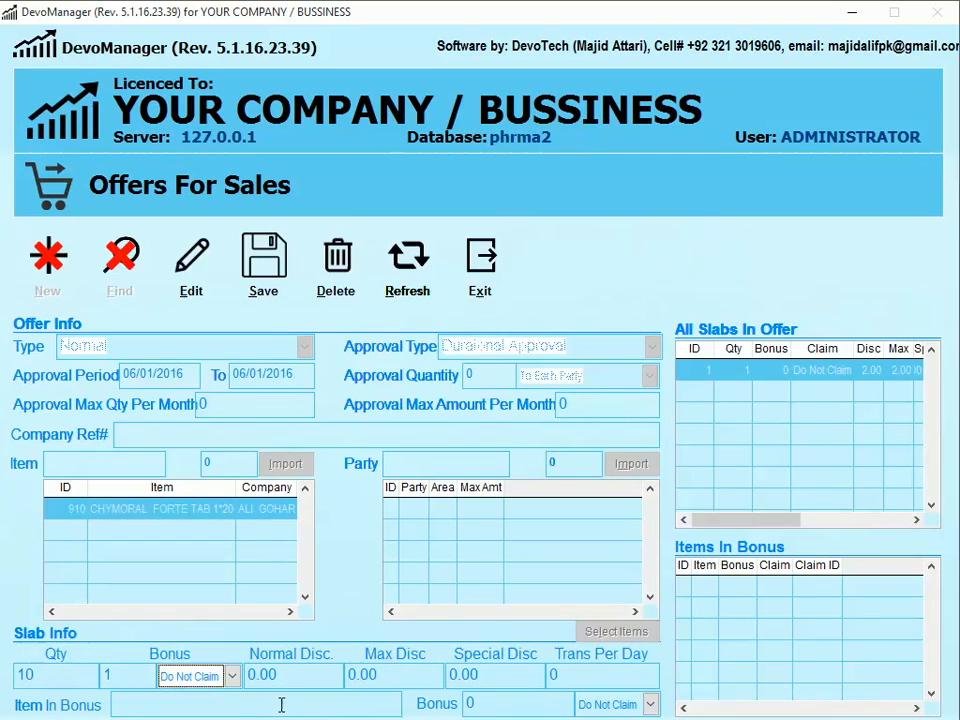
left_click(231, 675)
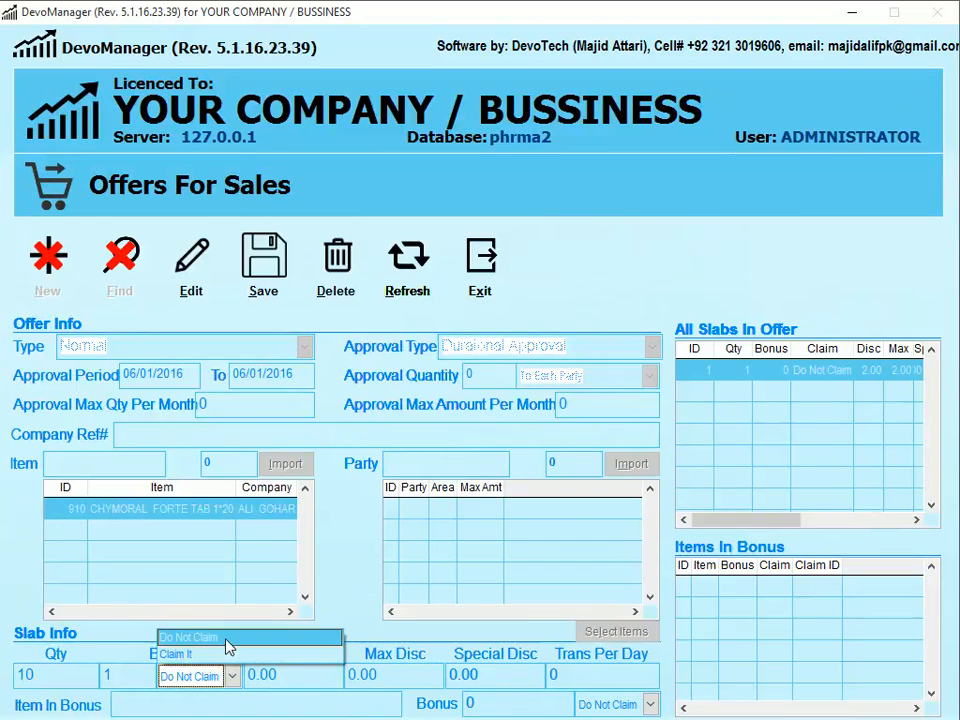
left_click(227, 640)
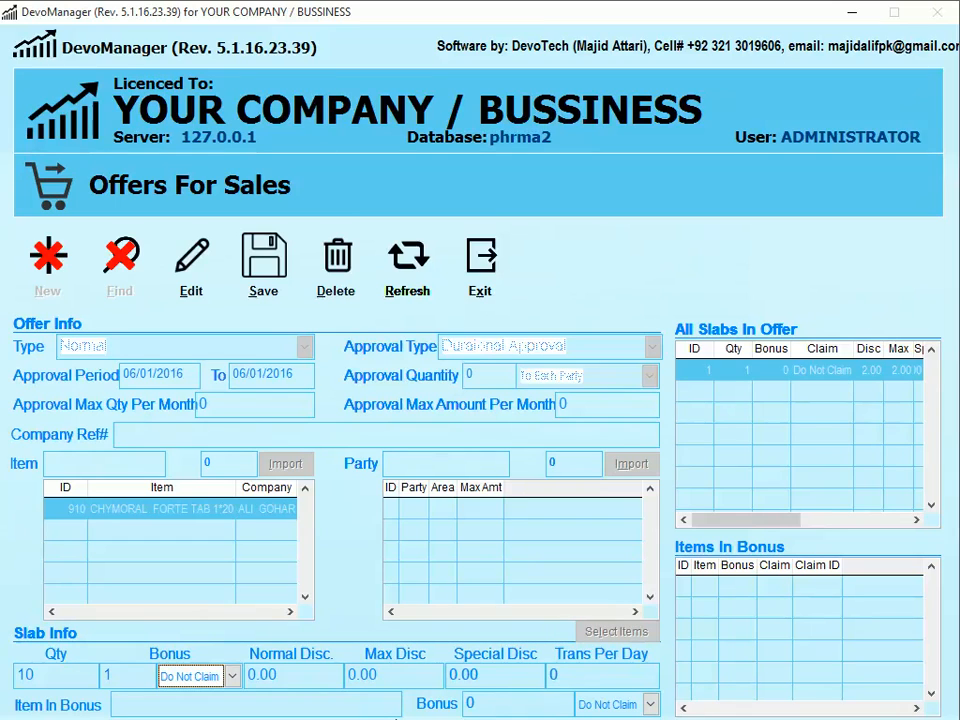
key("Tab")
key("Tab")
key("Tab")
key("Tab")
key("Tab")
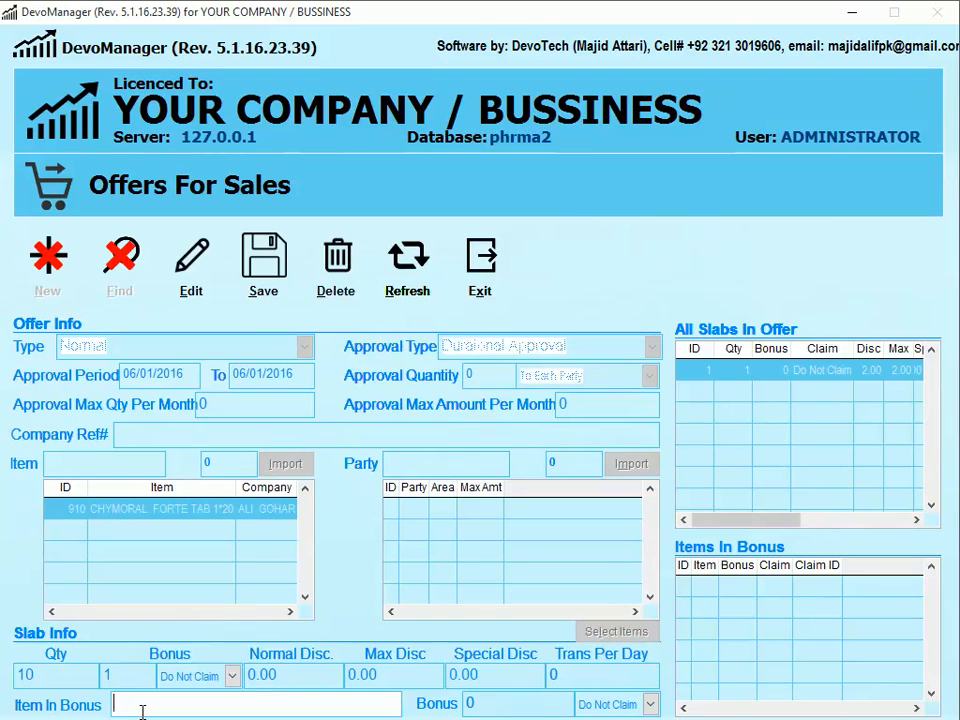
- Add CHYMOTRIP FORTE TAB OLD 1*20 as a Do Not Claim bonus item
type("CHY")
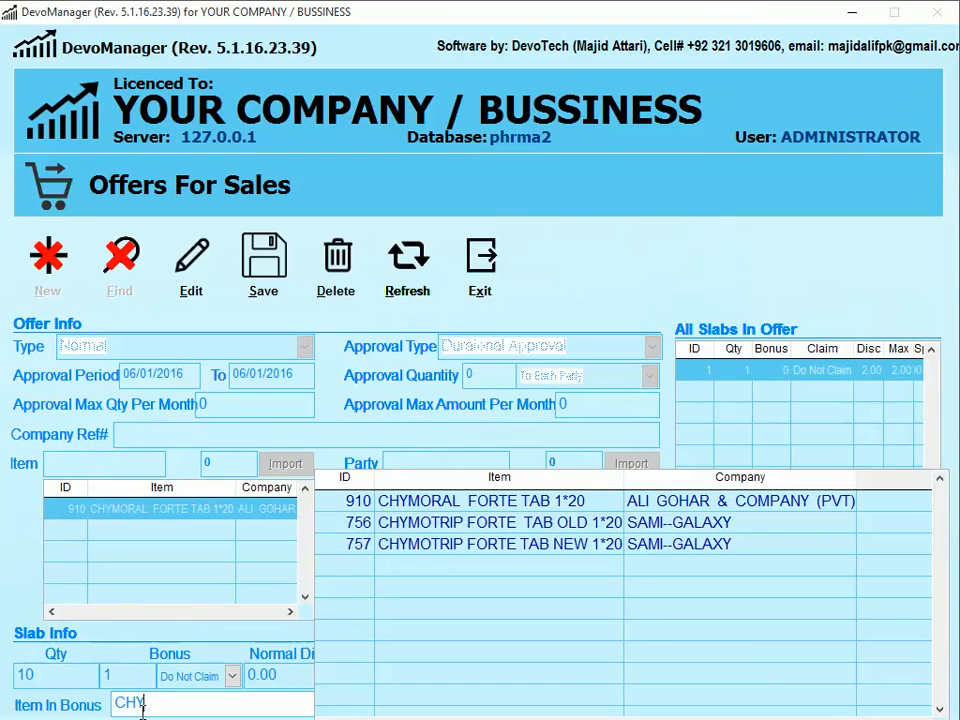
key("Down")
key("Return")
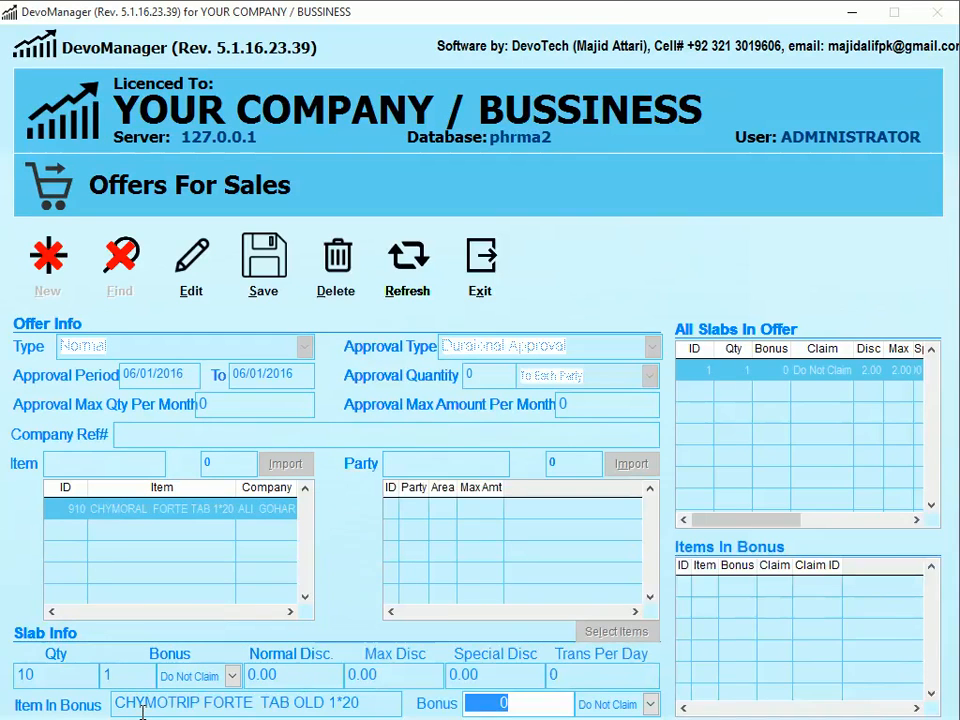
type("1")
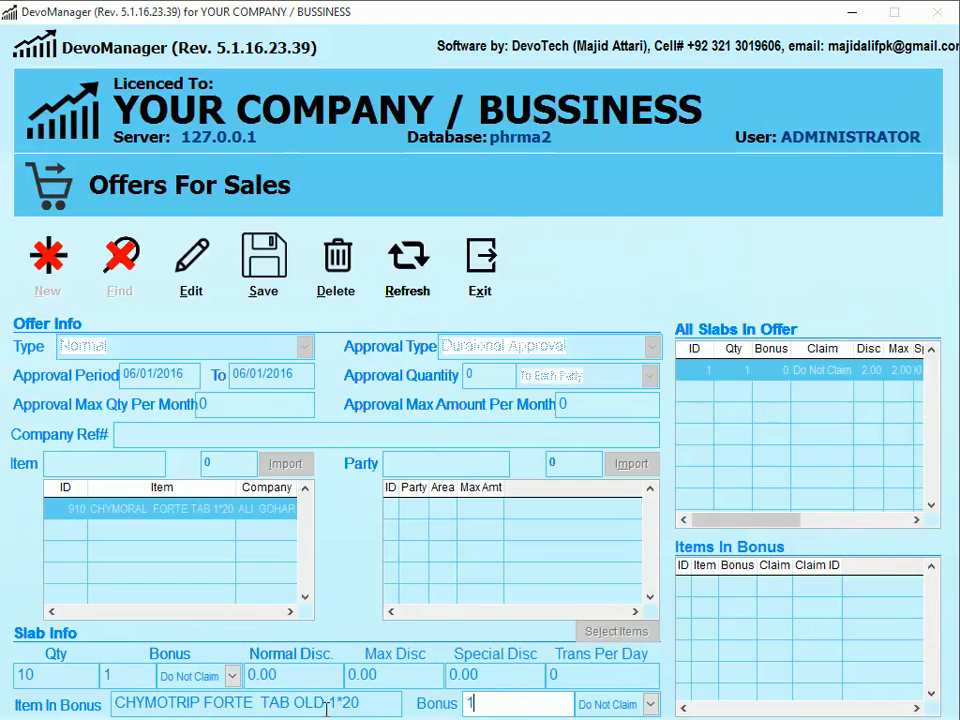
left_click(651, 703)
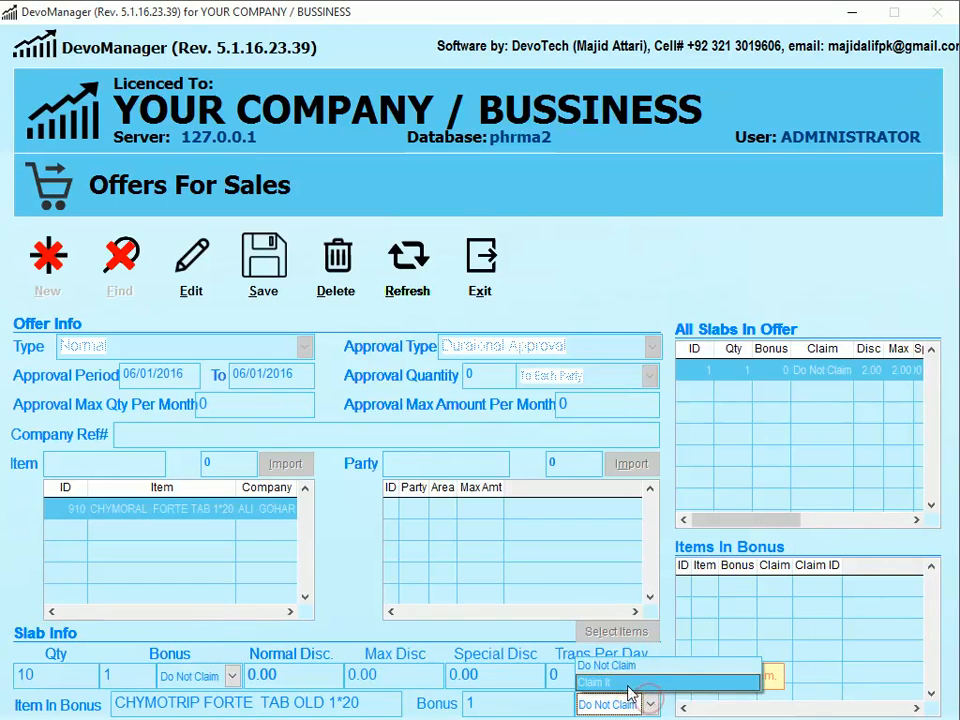
left_click(631, 667)
key("Return")
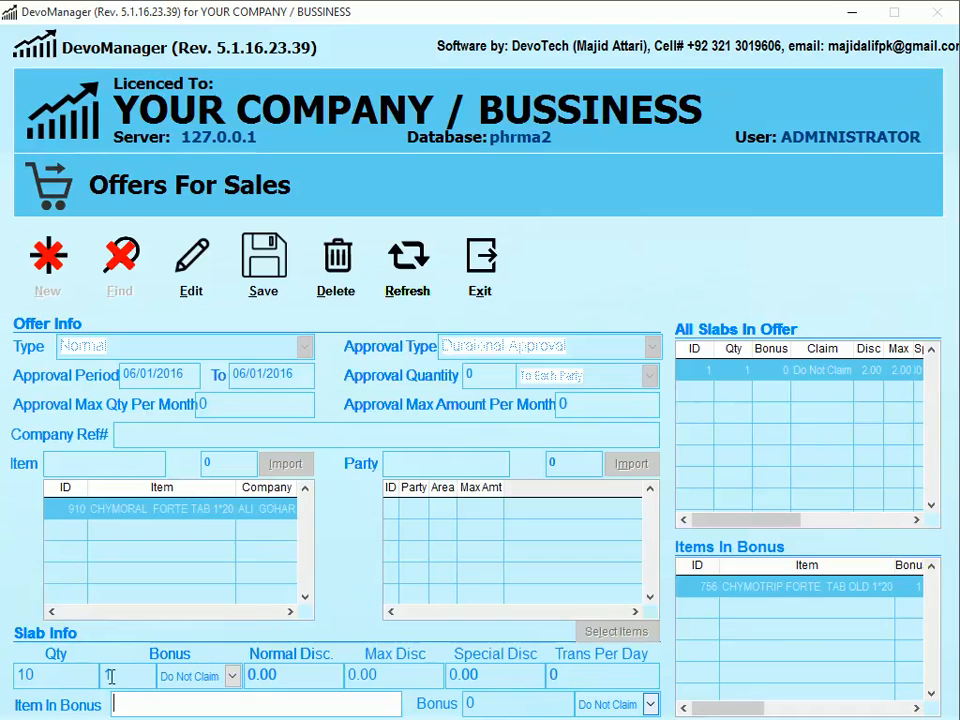
- Remove the CHYMOTRIP bonus item and save the slab of 10 with 1 bonus
left_click(298, 709)
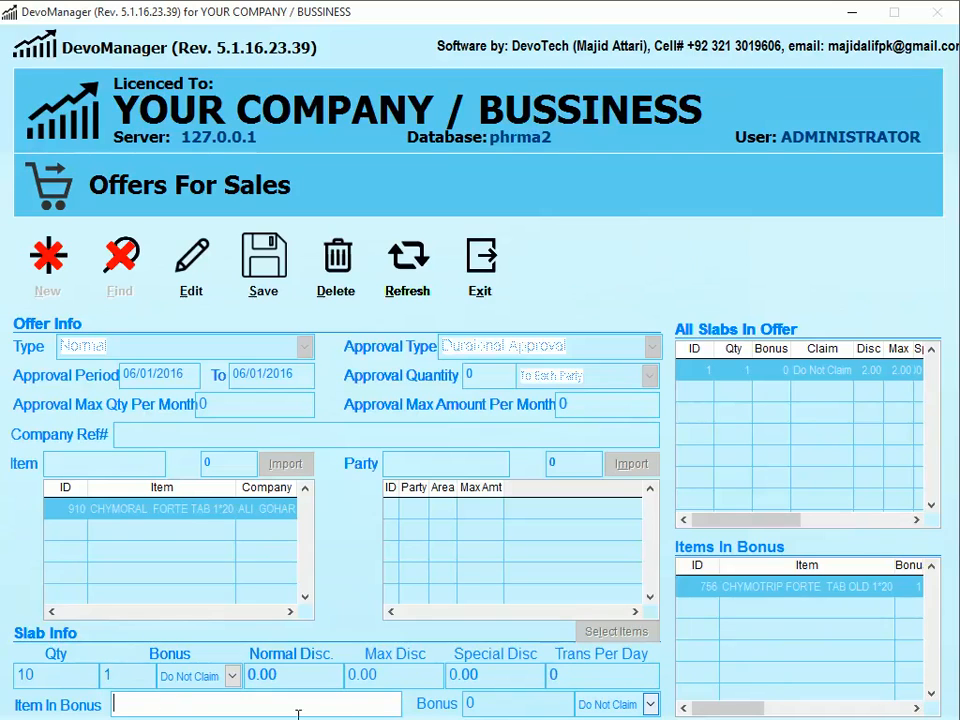
left_click(812, 586)
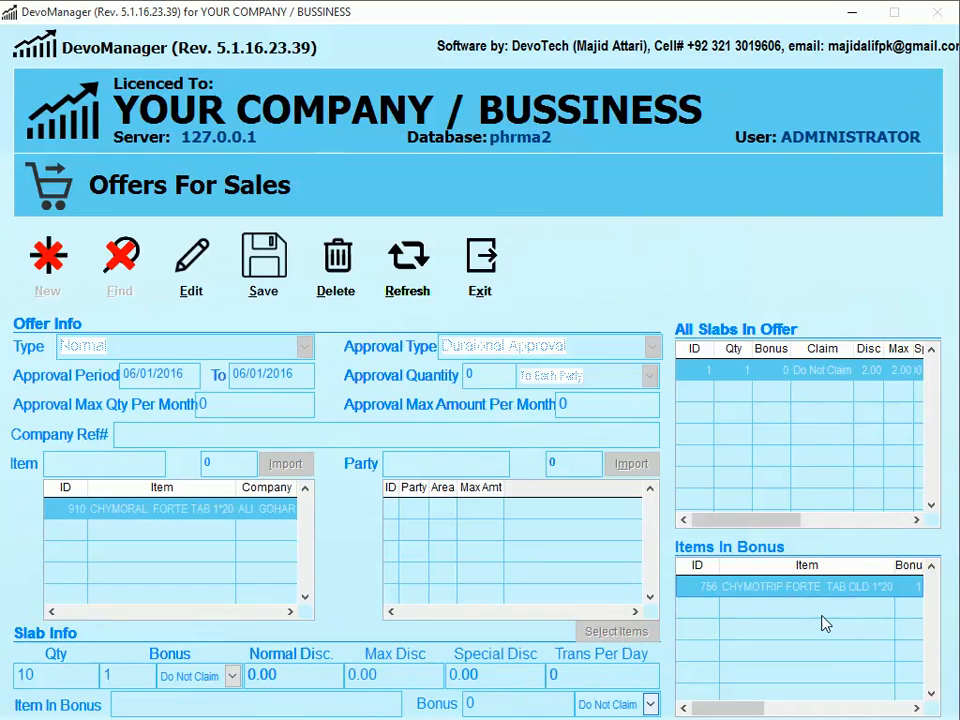
key("Delete")
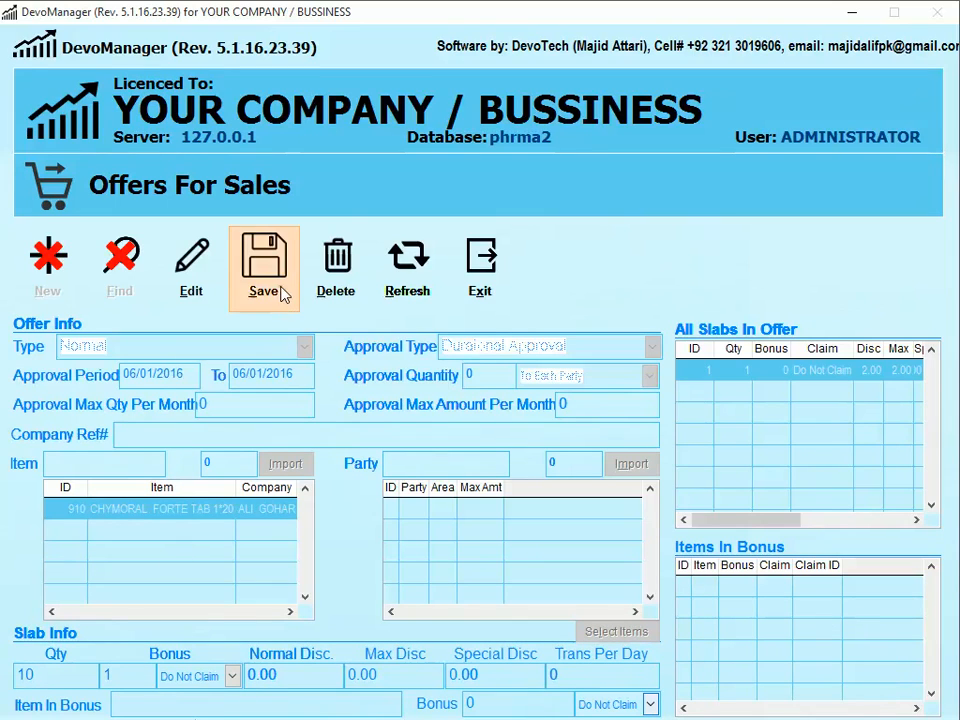
left_click(282, 292)
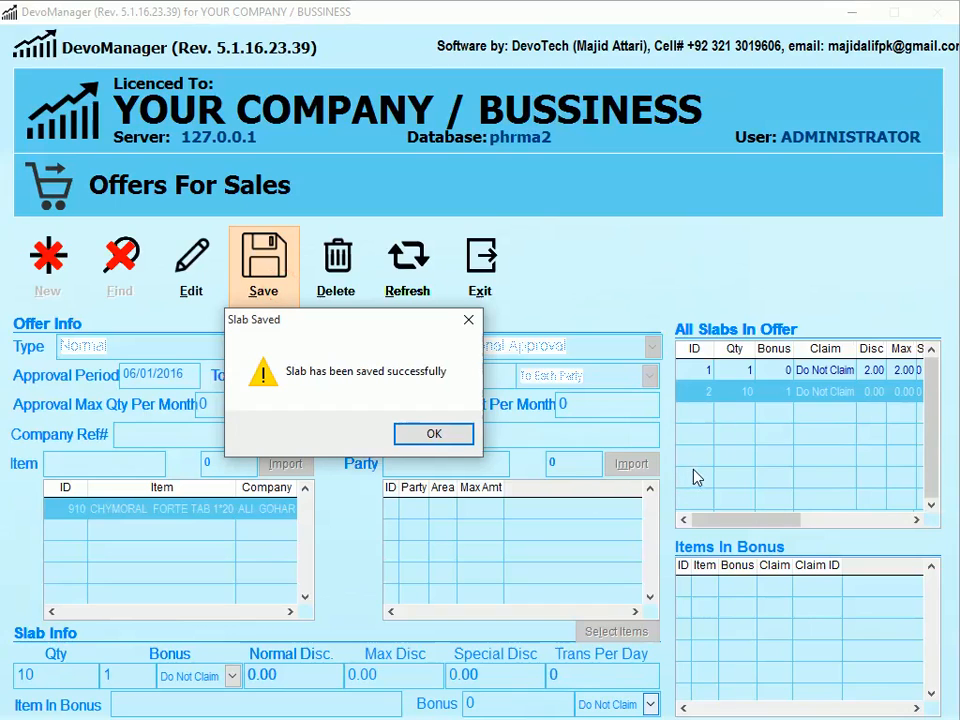
left_click(435, 434)
- Close the offers form and start a new Normal sales invoice
left_click(487, 290)
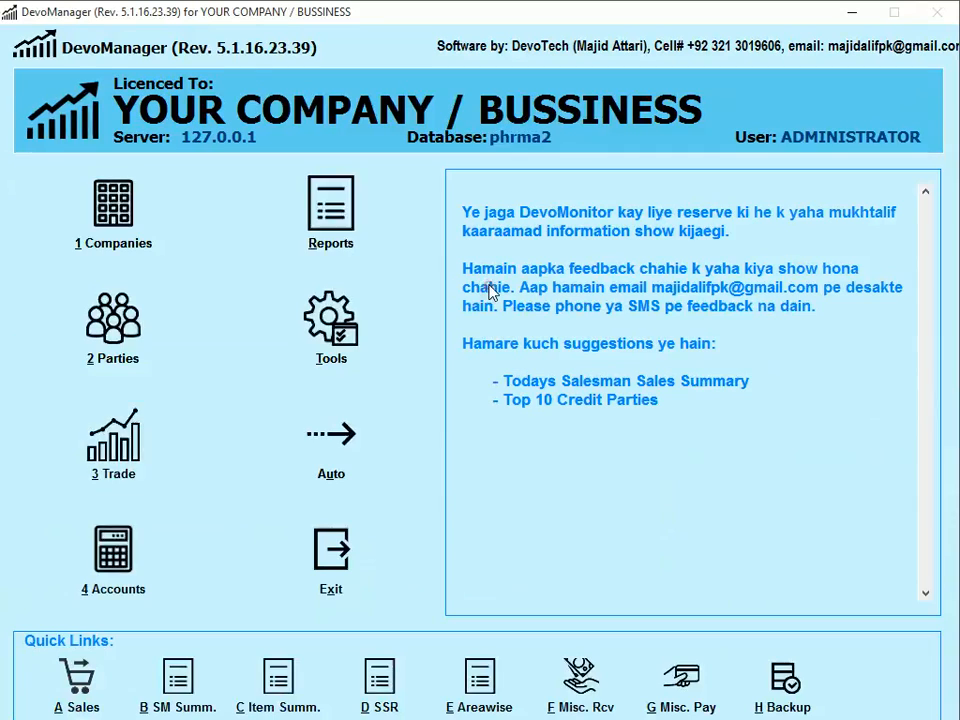
key("a")
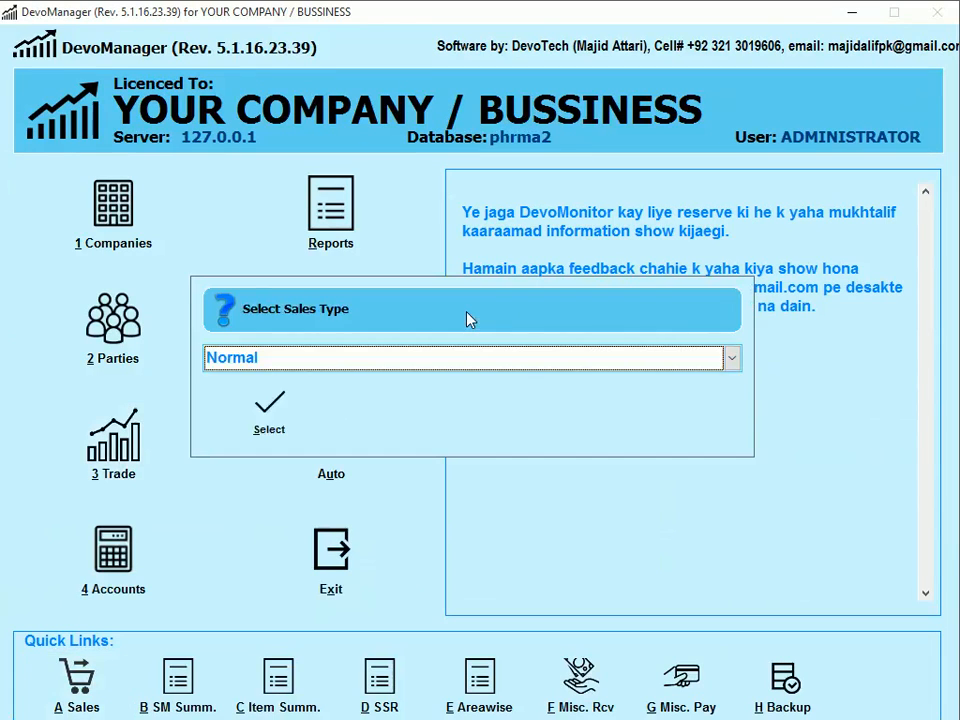
key("Return")
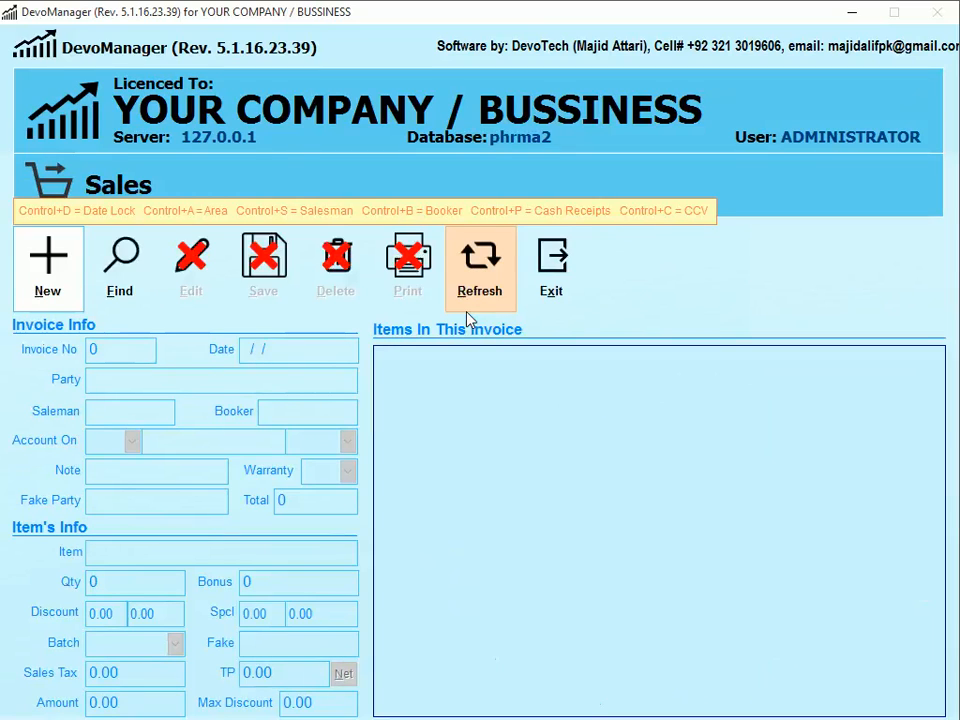
left_click(46, 278)
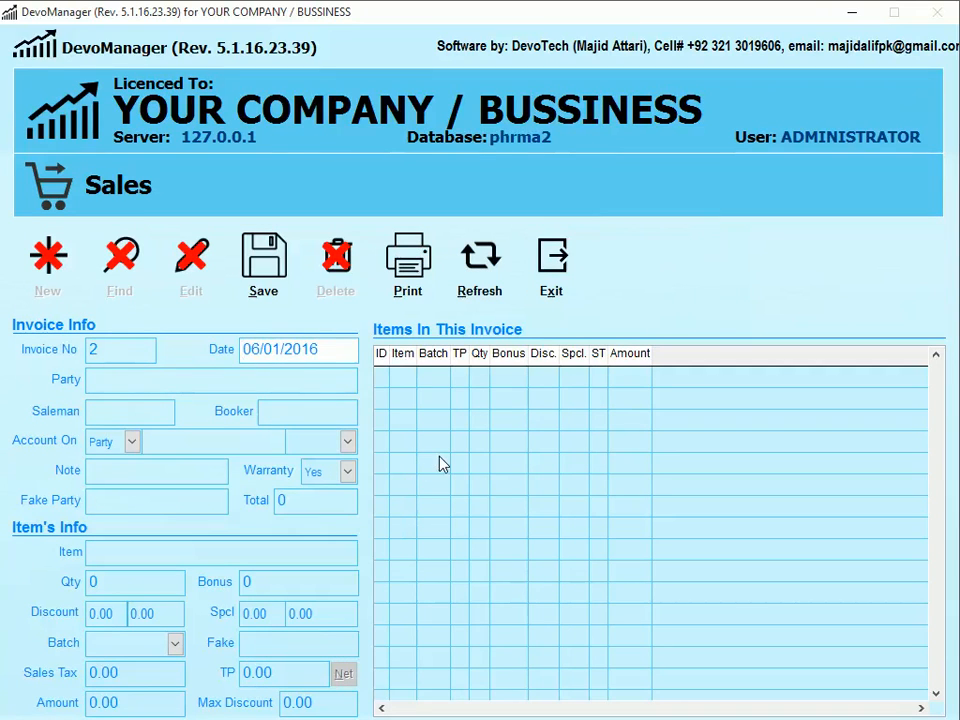
- Choose MADINA1 as the invoice party
key("Tab")
type("MADINA")
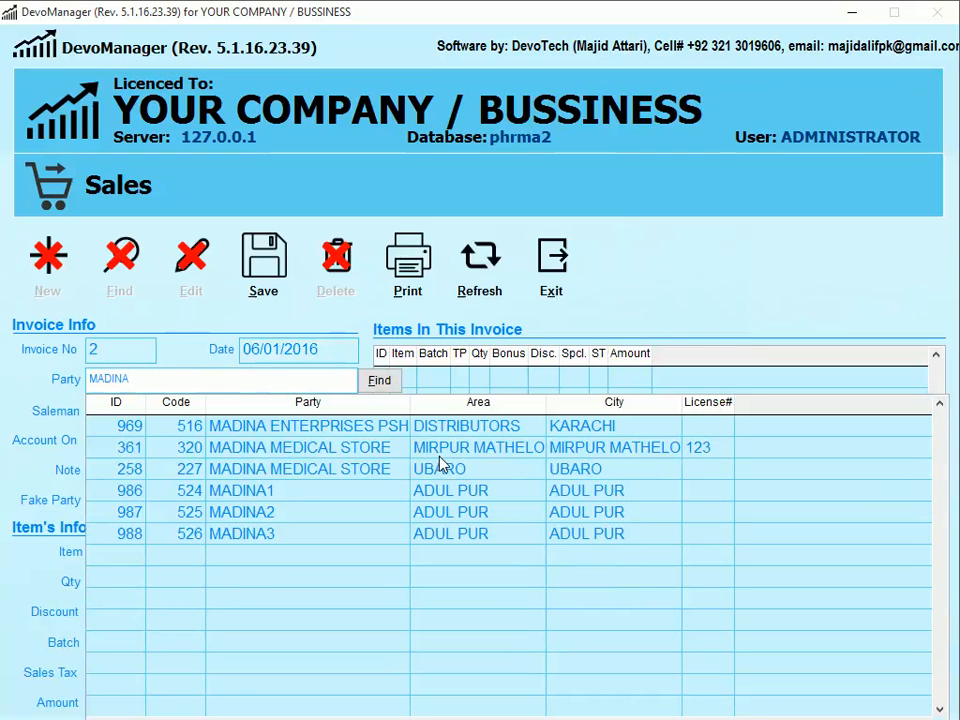
key("Down")
key("Down")
key("Down")
key("Return")
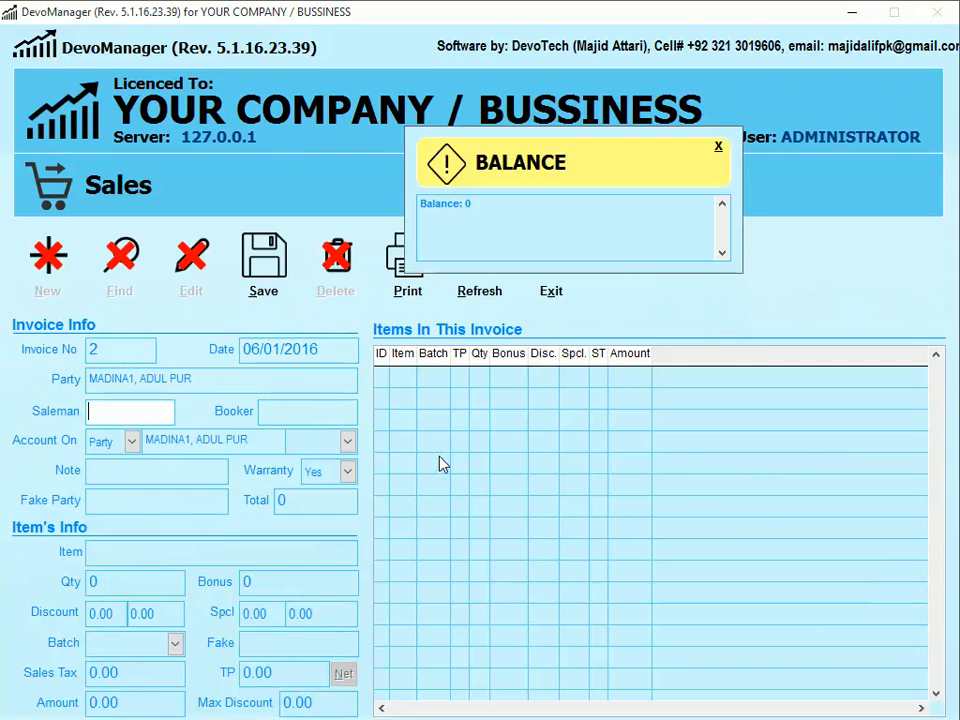
key("Return")
key("Return")
key("Return")
key("Return")
key("Return")
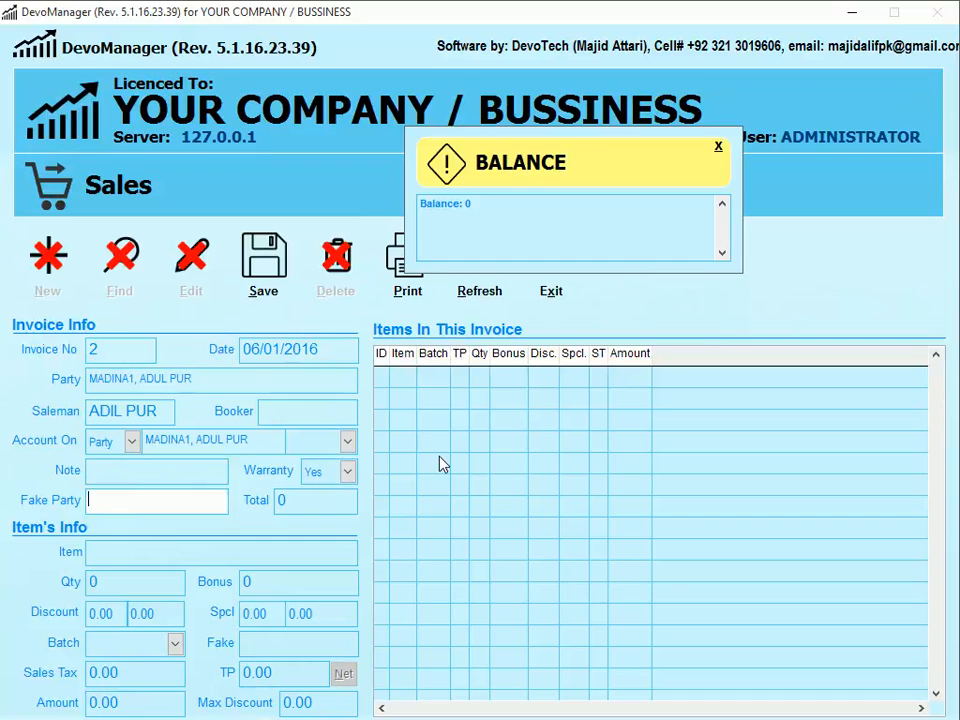
- Add one CHYMORAL FORTE TAB 1*20 to invoice 2 and save the line
type("CHY")
key("Down")
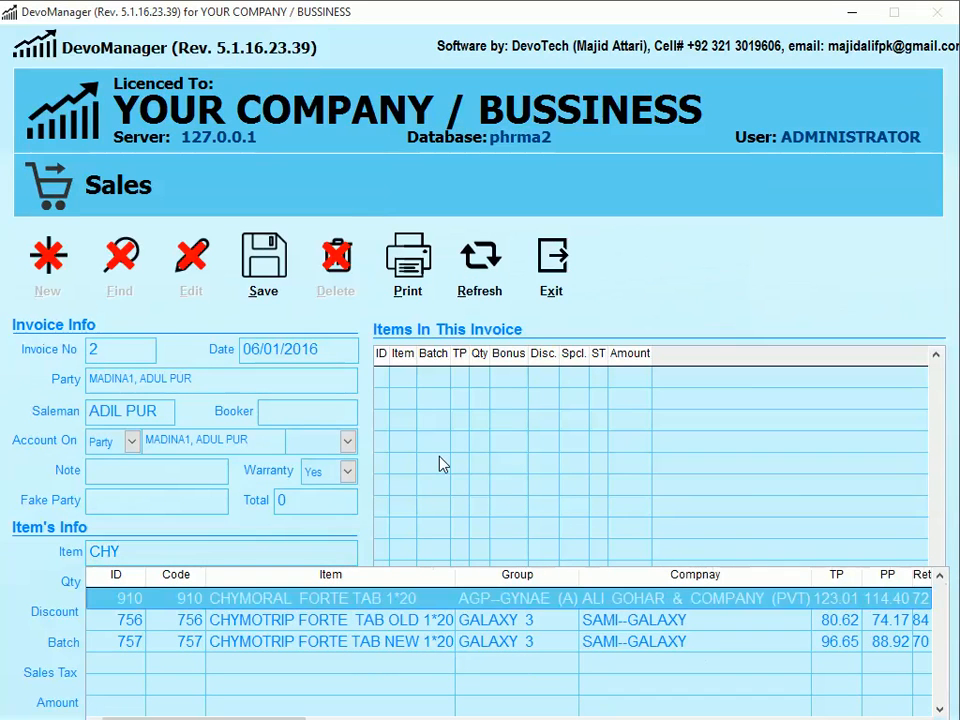
key("Return")
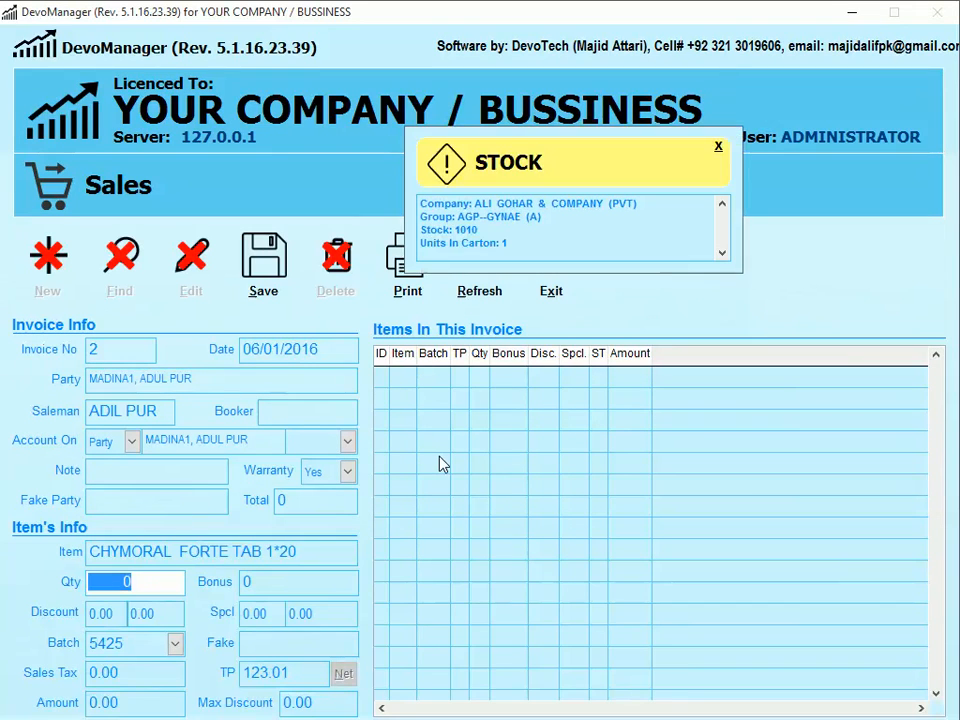
type("1")
key("Return")
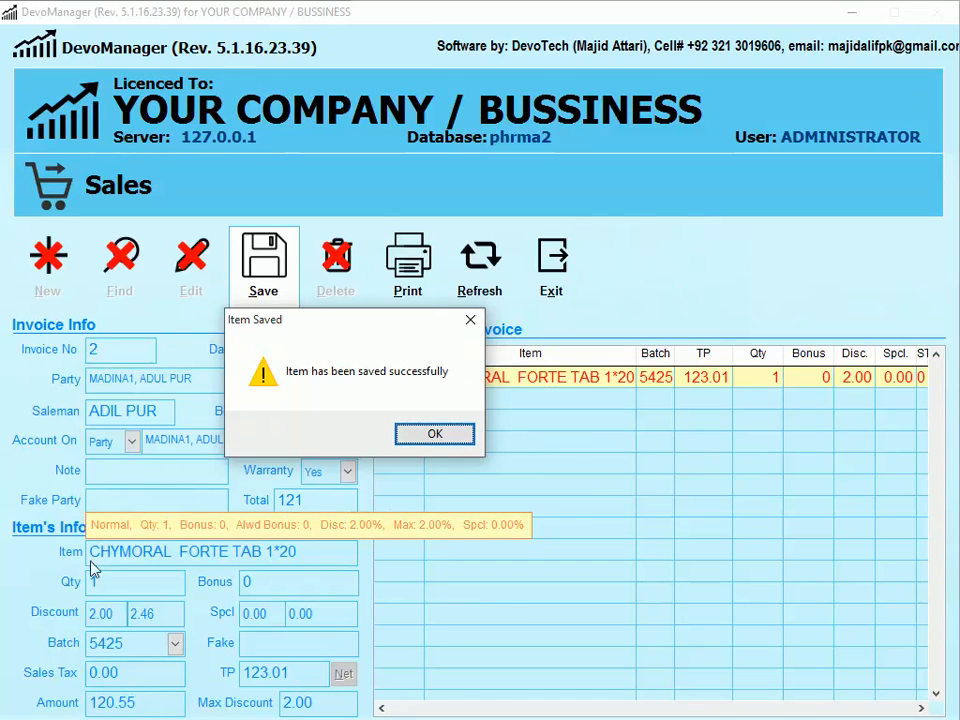
left_click(461, 435)
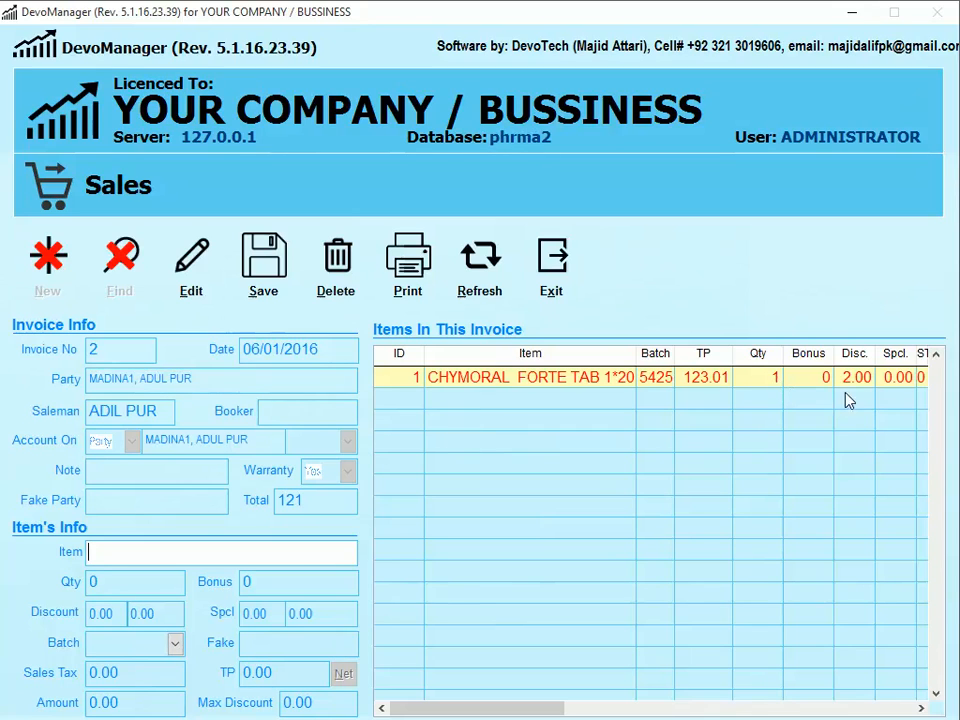
- Scroll the item grid to check the 2.00 discount and 120.55 amount
scroll(851, 414, "right", 1)
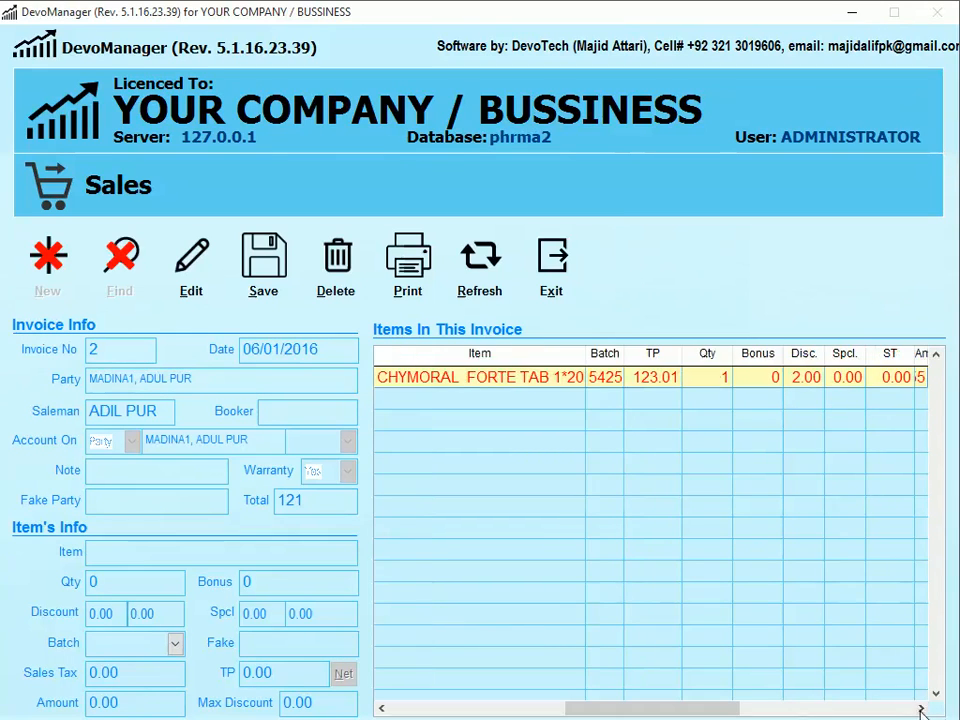
left_click(930, 708)
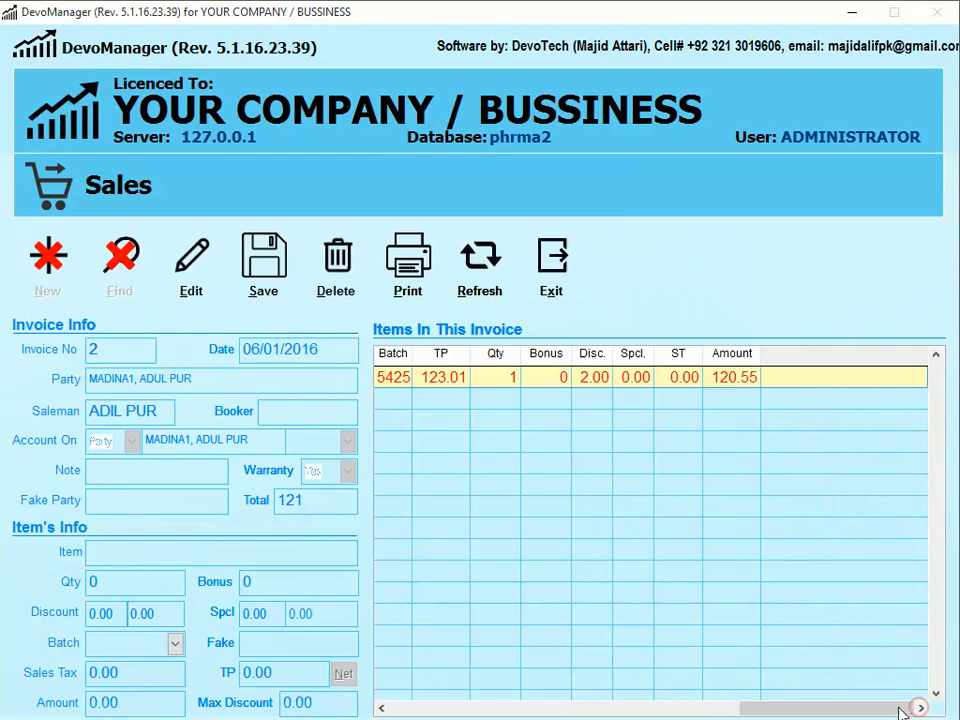
left_click_drag(815, 708, 522, 712)
left_click(107, 553)
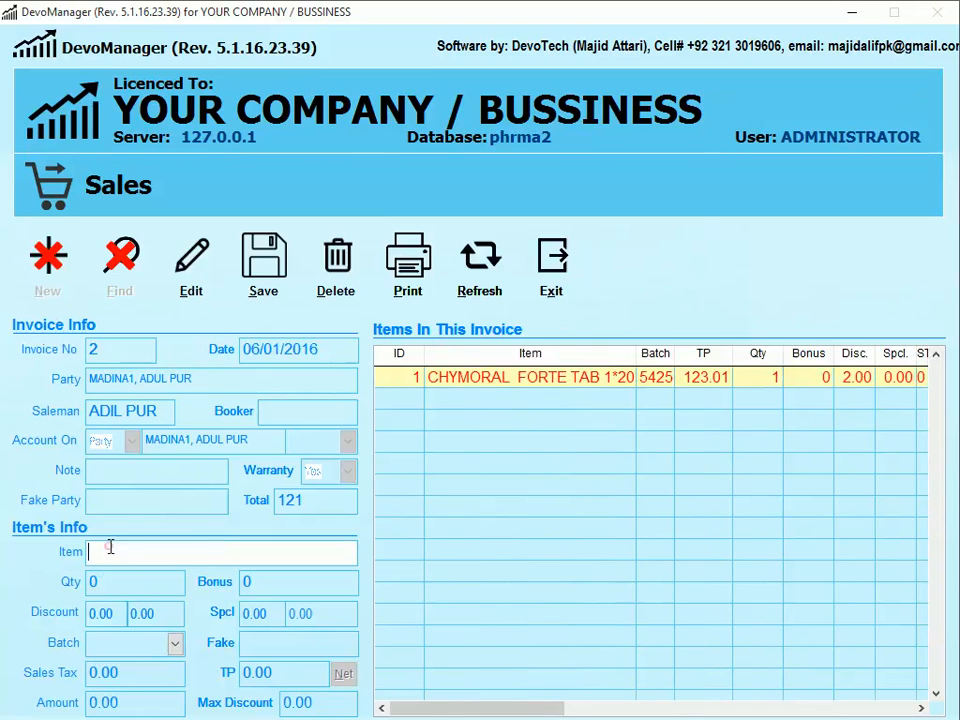
- Add 10 more CHYMORAL FORTE TAB 1*20 despite the already-issued warning, totalling 1351
type("CHY")
key("Down")
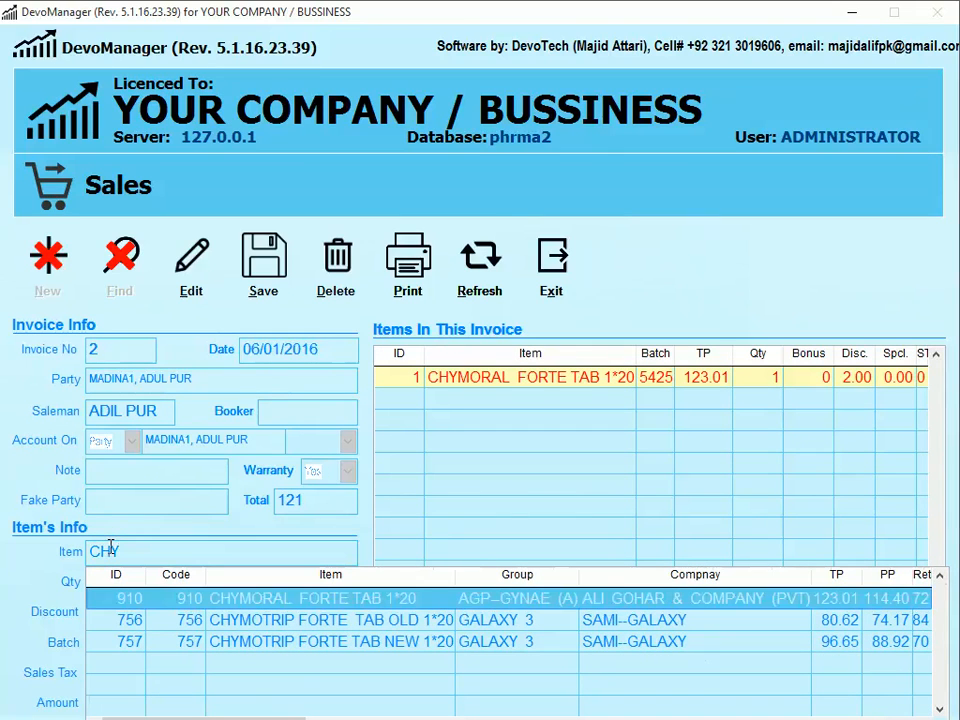
key("Return")
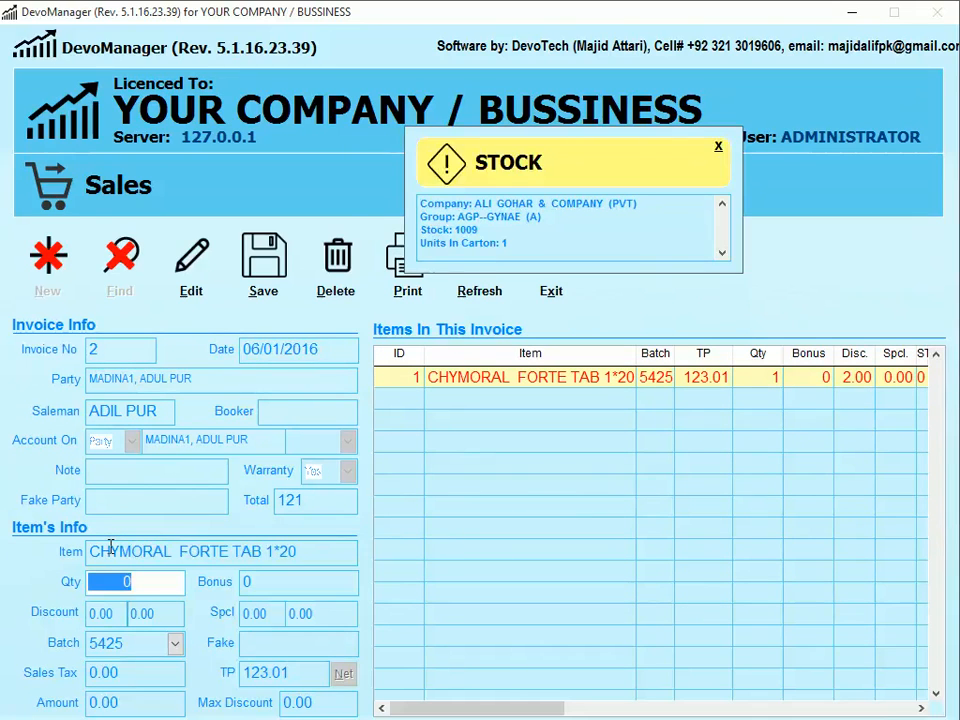
type("10")
key("Return")
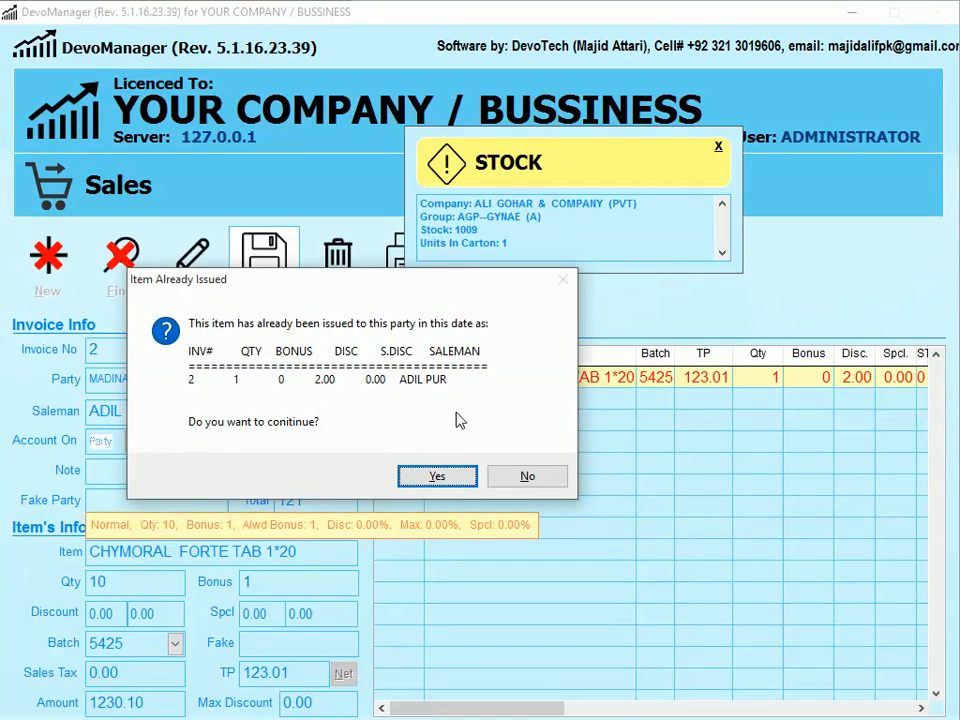
left_click(433, 484)
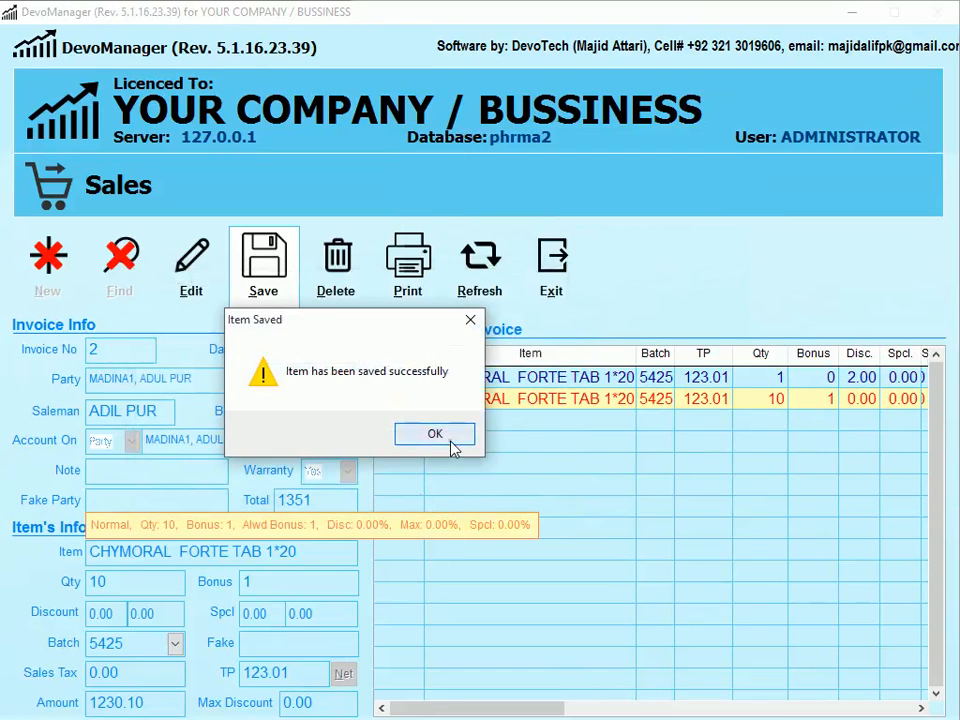
left_click(447, 438)
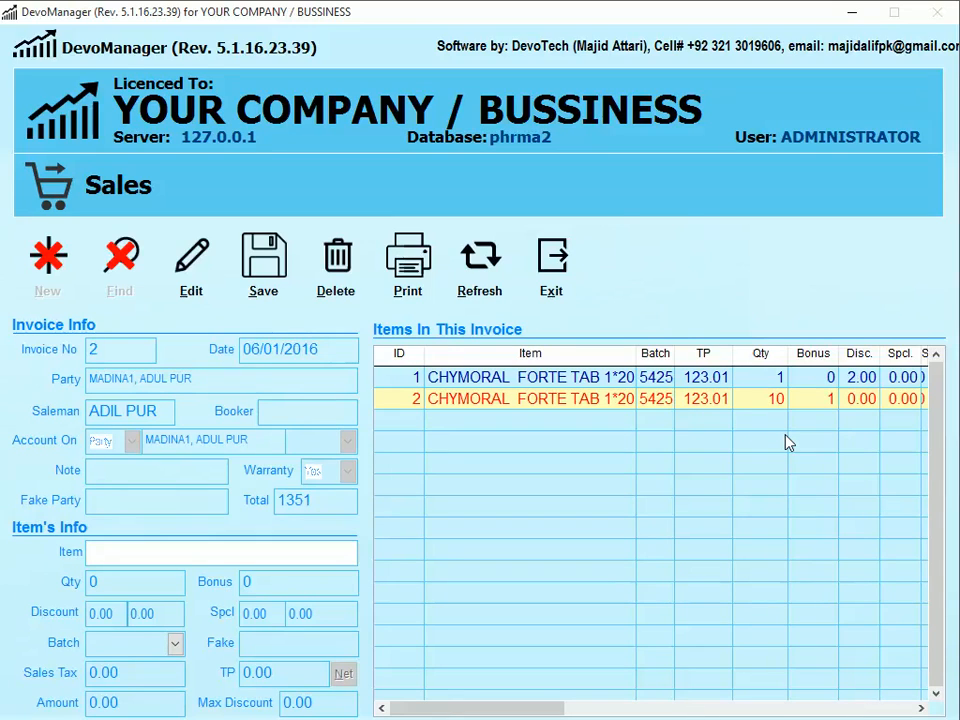
- Close the sales invoice and start a new offer in Offers For Sales
left_click(552, 268)
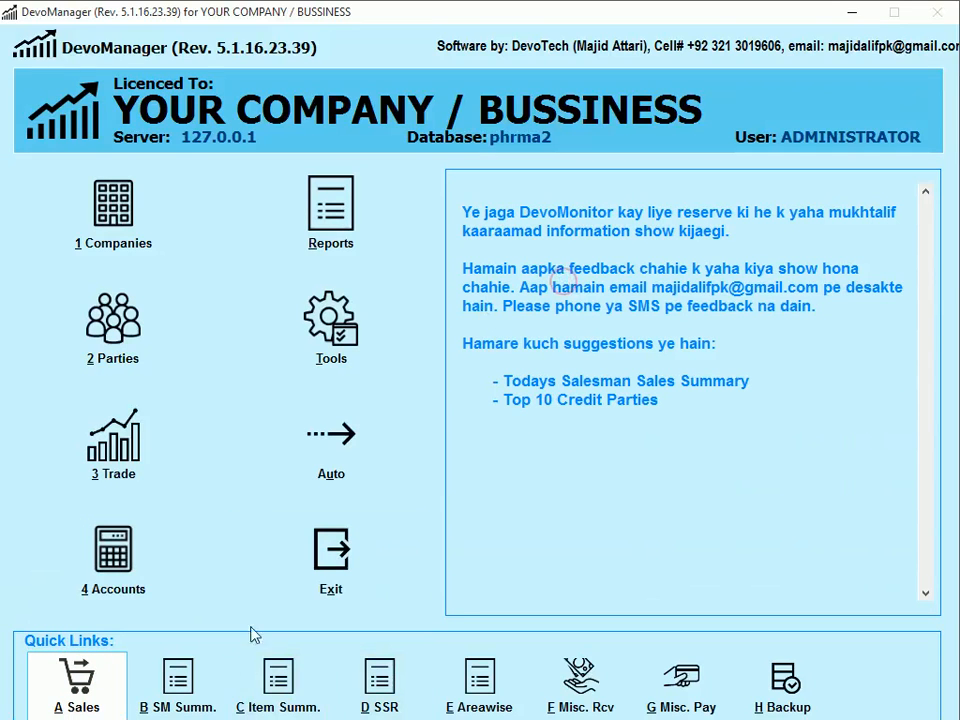
key("3")
key("2")
key("1")
key("Up")
key("Return")
key("Down")
key("Return")
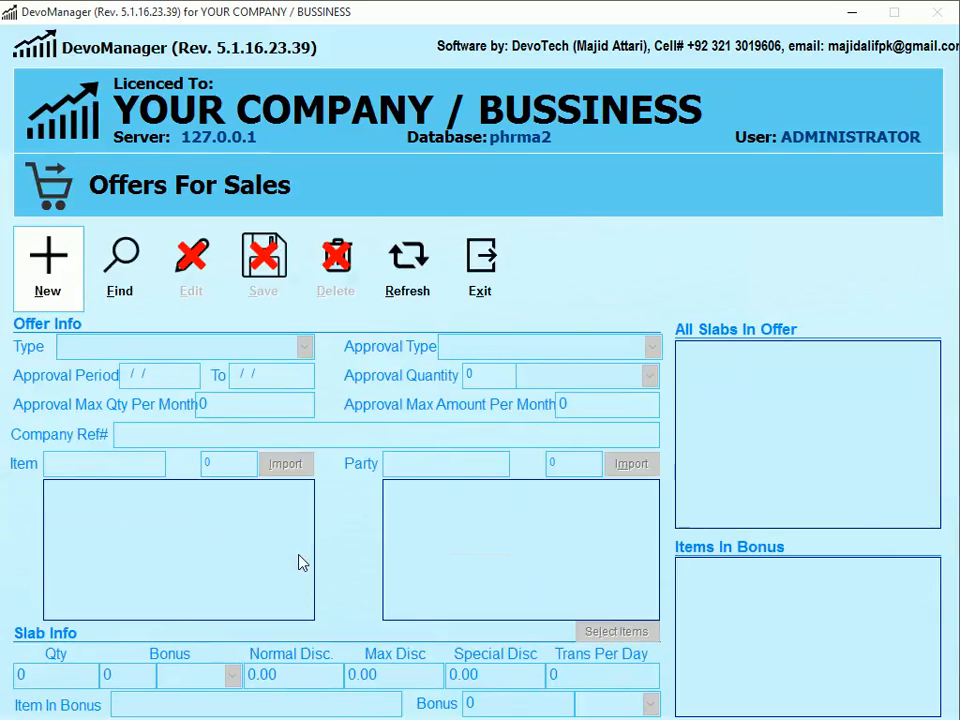
key("Return")
- Set the new offer's type to Category
key("space")
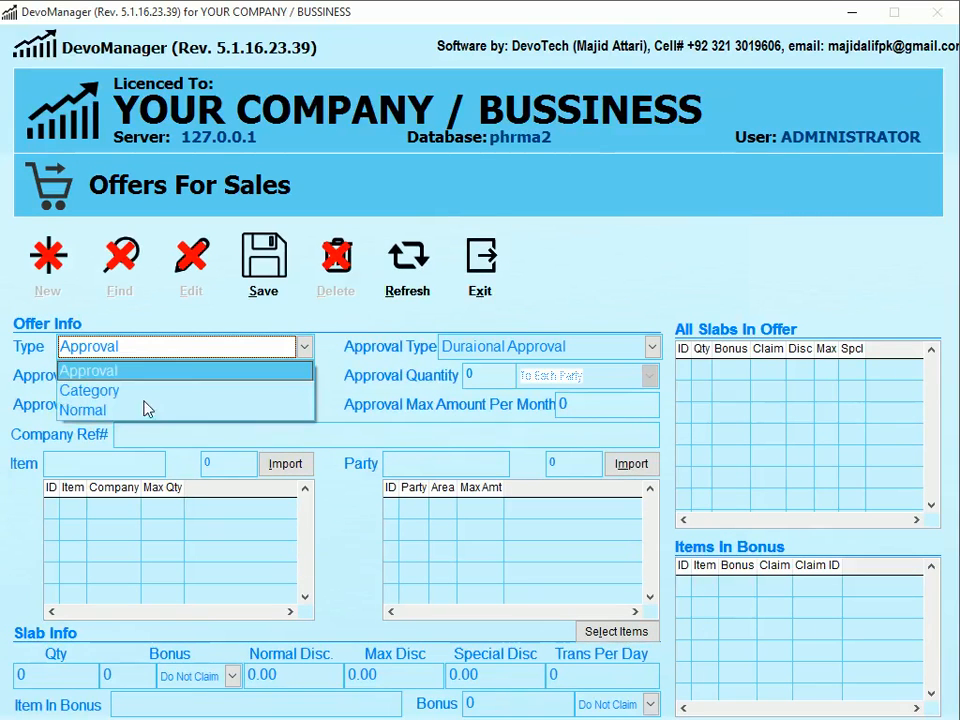
left_click(143, 390)
key("Return")
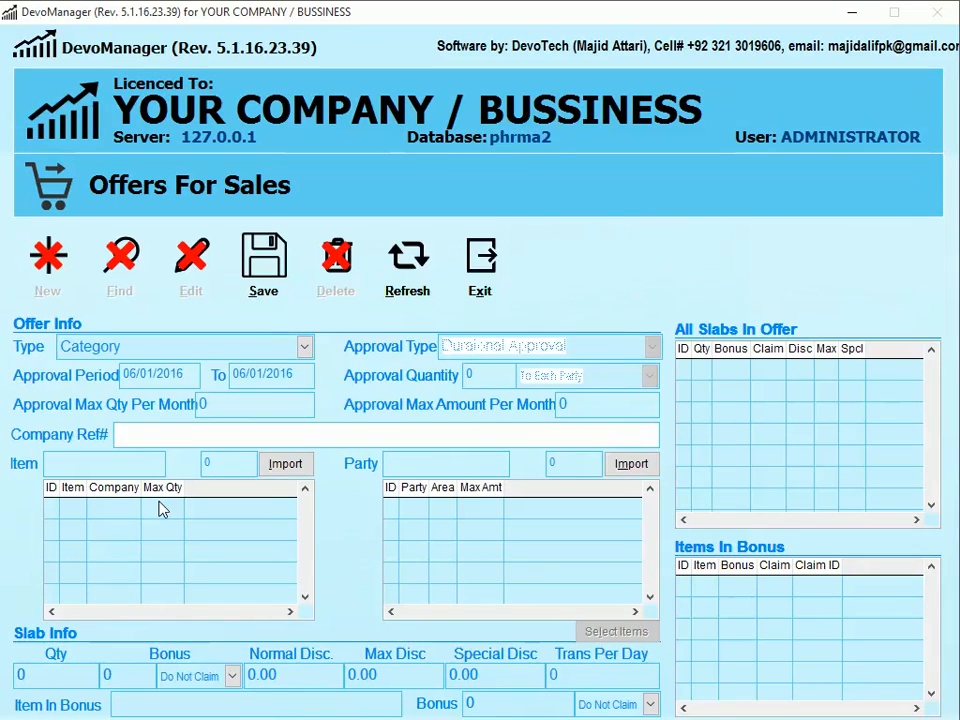
- Add CHYMORAL FORTE TAB 1*20 as the offer item and MADINA2 as its party
key("Tab")
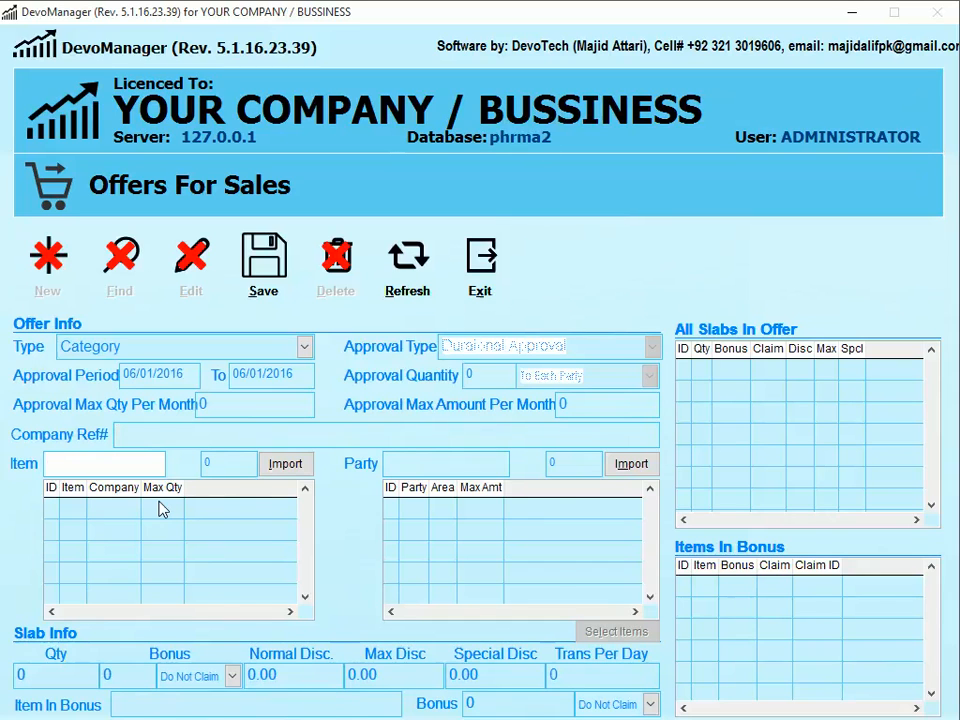
type("CHY")
double_click(160, 508)
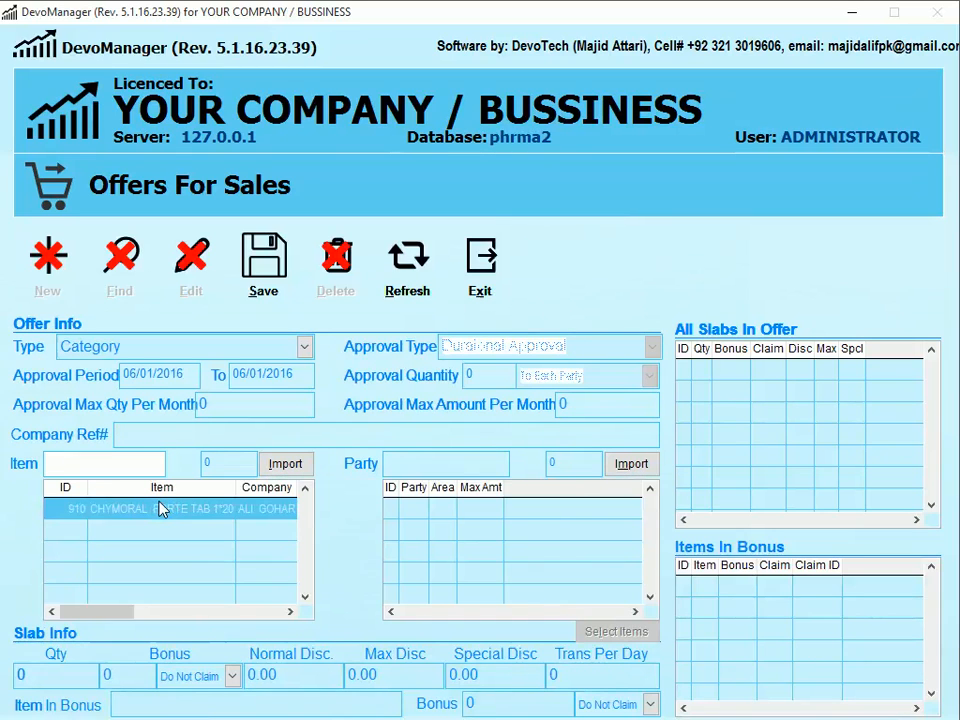
type("MAD")
type("INA")
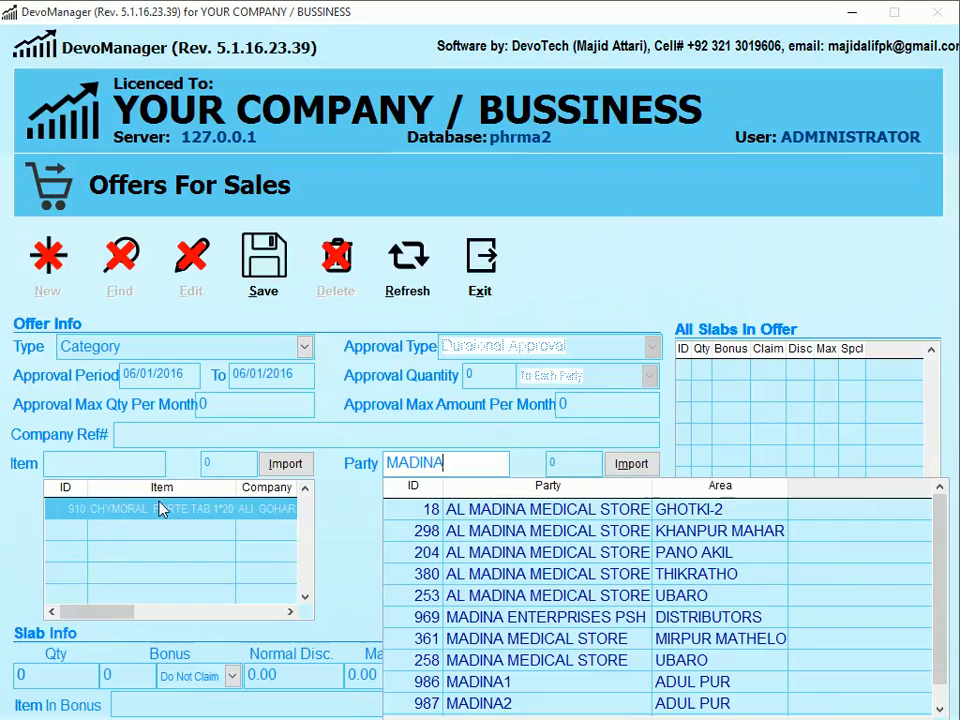
key("Down")
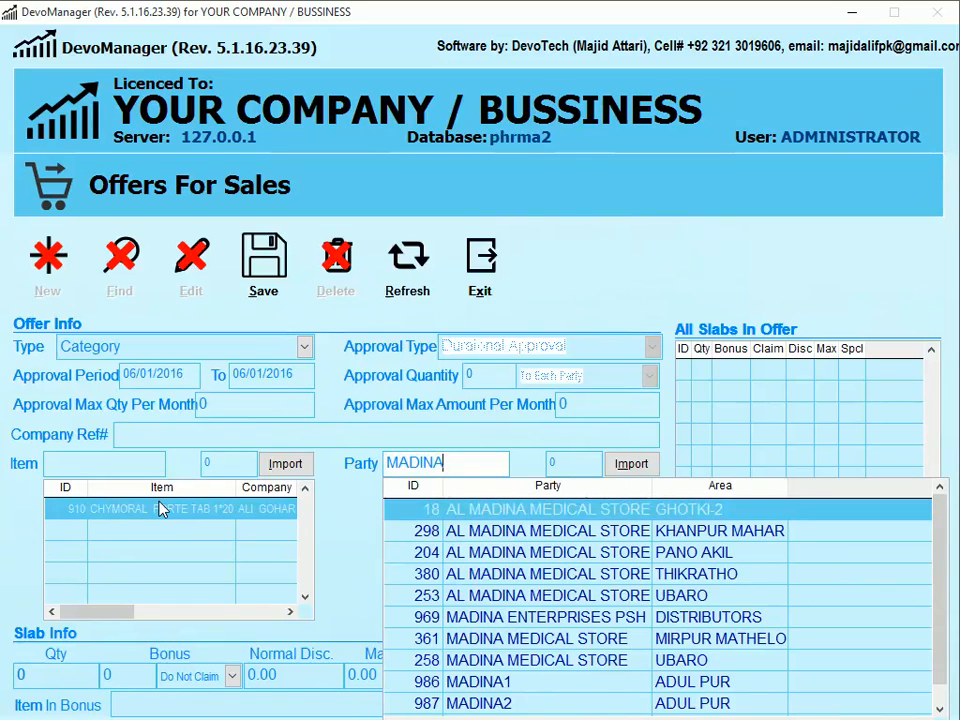
type("2")
key("Down")
key("Return")
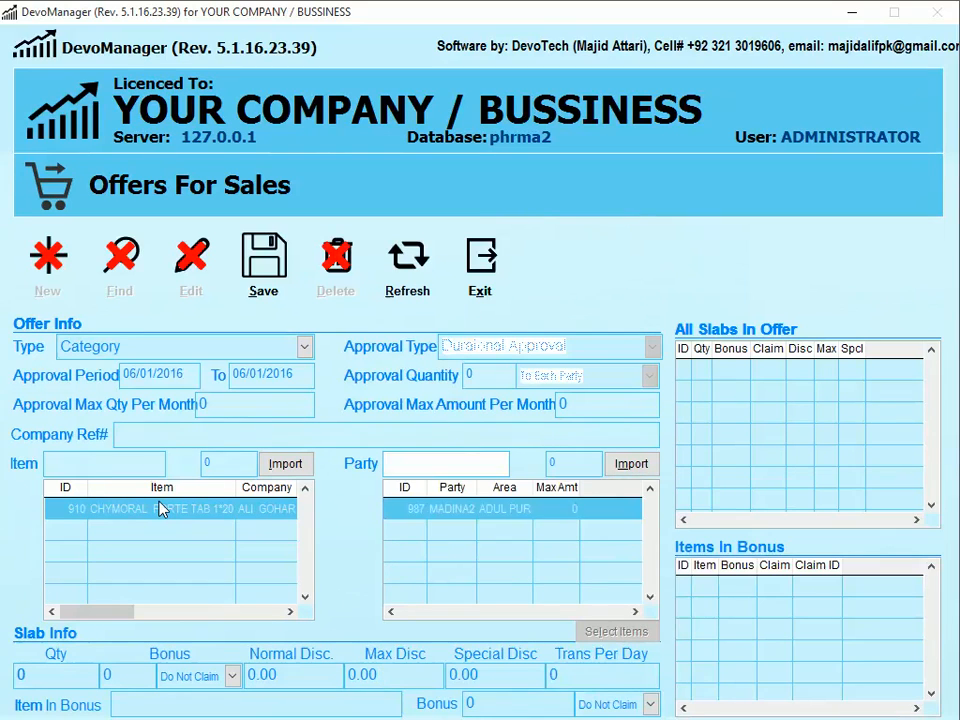
key("Return")
- Save a quantity-1 slab with 2.00 normal and 2.00 special discount
type("1")
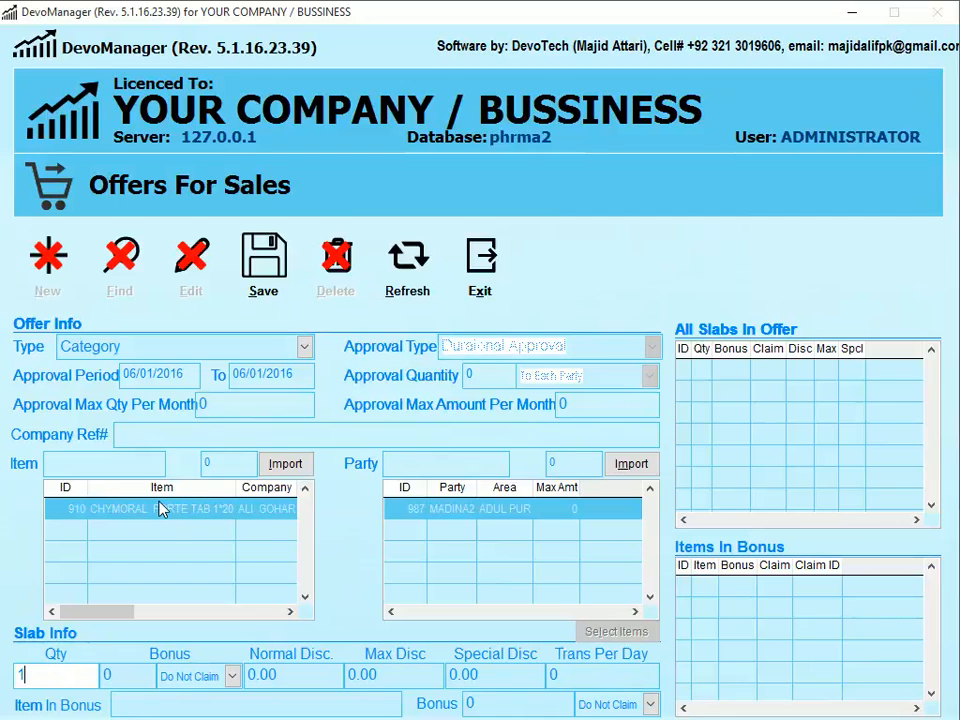
key("Return")
key("Return")
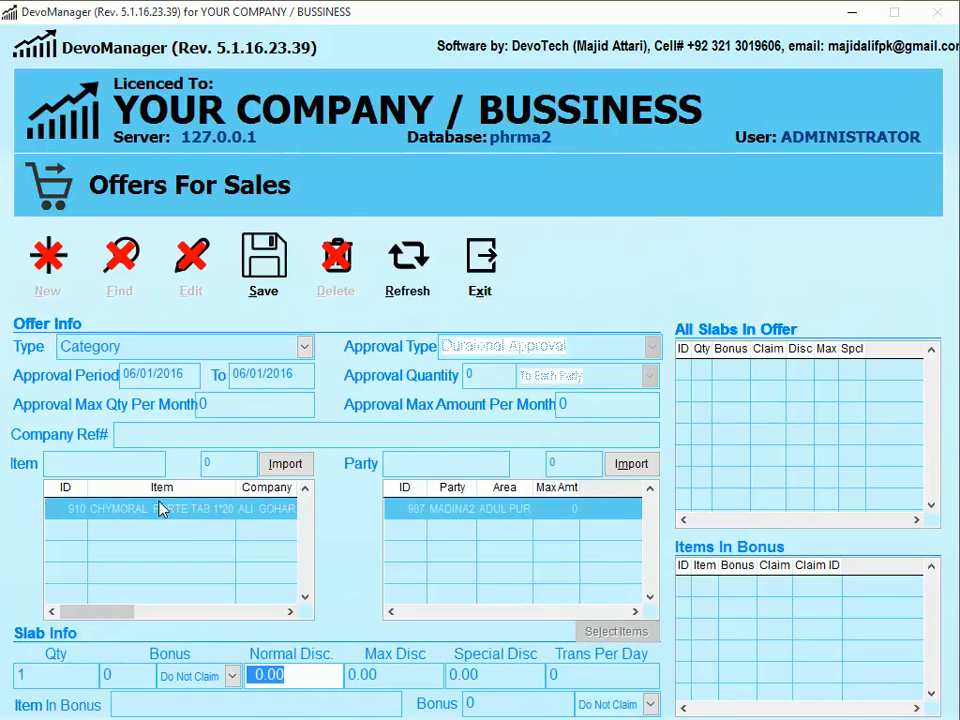
type("2")
key("Return")
key("Return")
type("2")
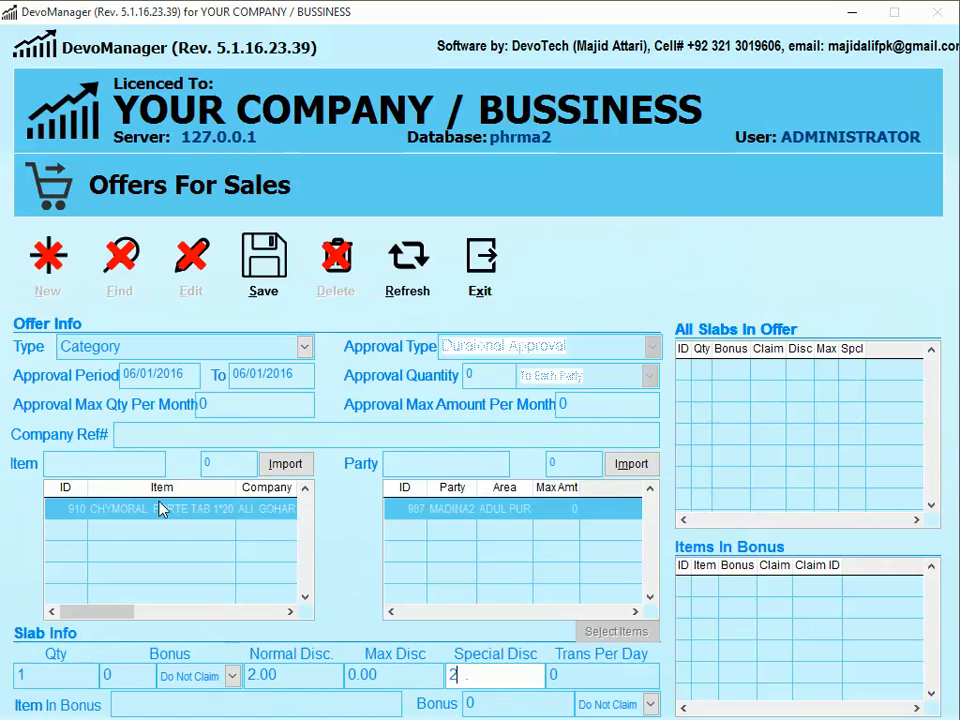
key("Return")
type("2.")
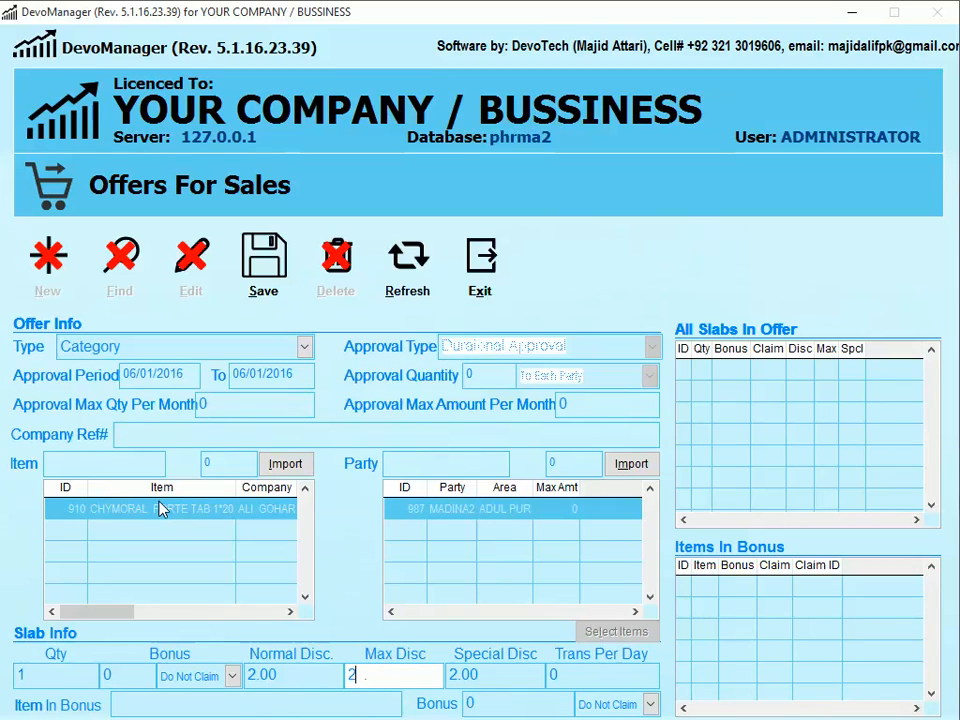
left_click(294, 673)
left_click(407, 674)
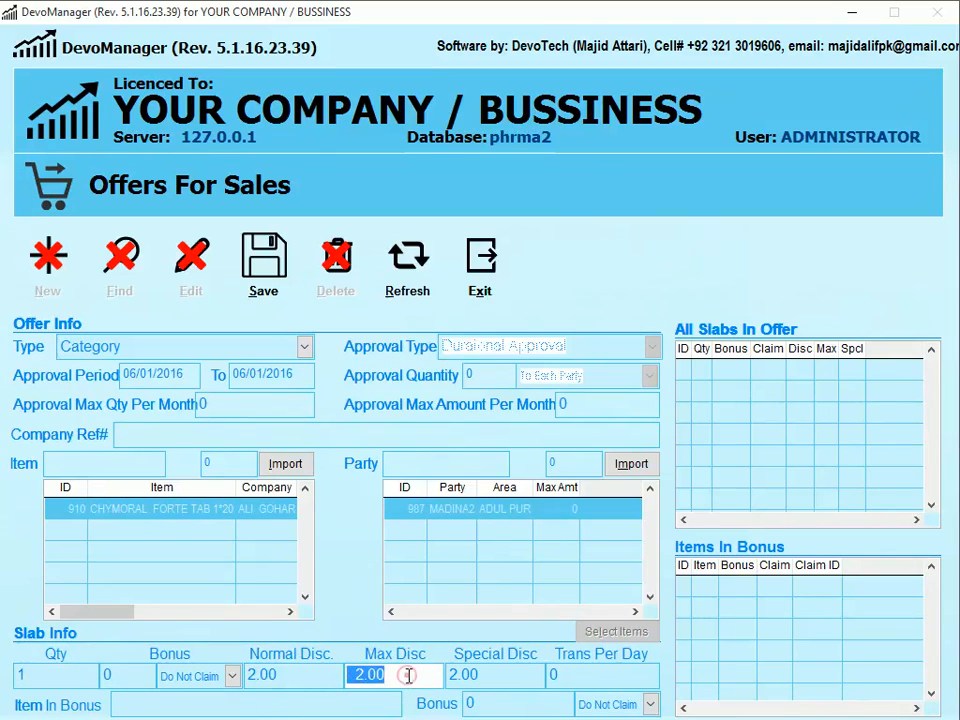
left_click(494, 674)
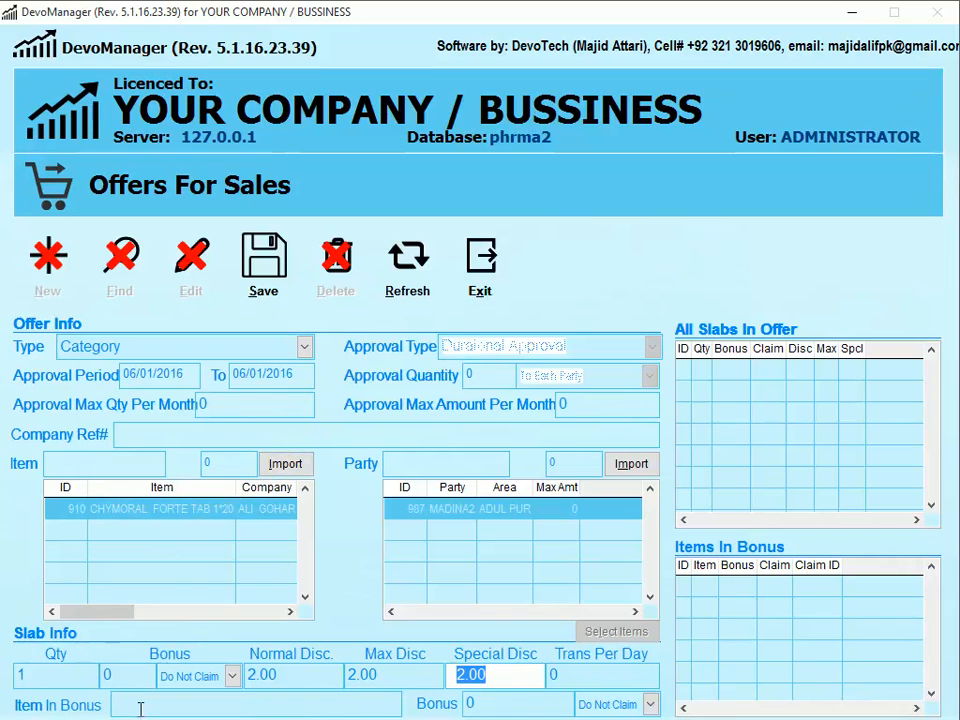
left_click(249, 322)
left_click(454, 427)
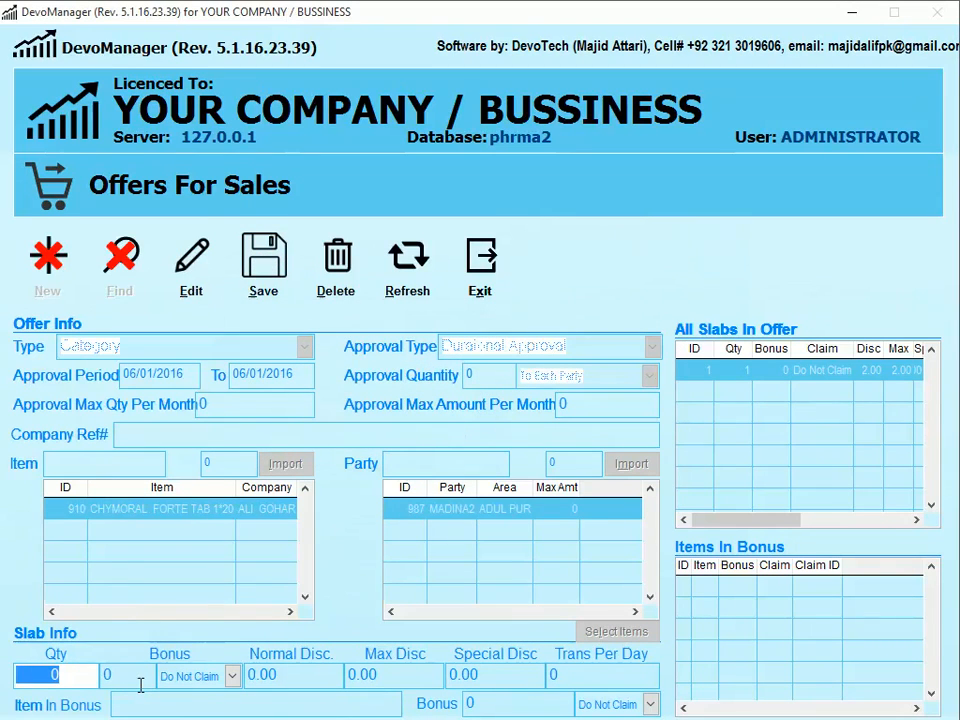
- Save a quantity-20 slab with 10.00 special discount and close the offers form
type("20")
key("Tab")
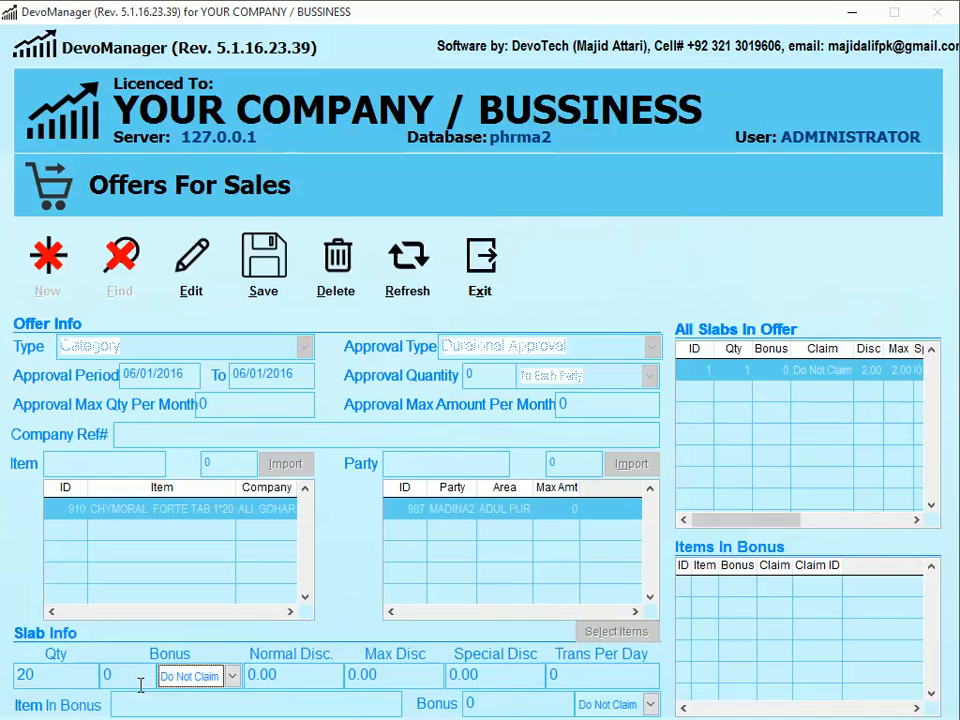
key("Tab")
key("Tab")
key("Tab")
type("10")
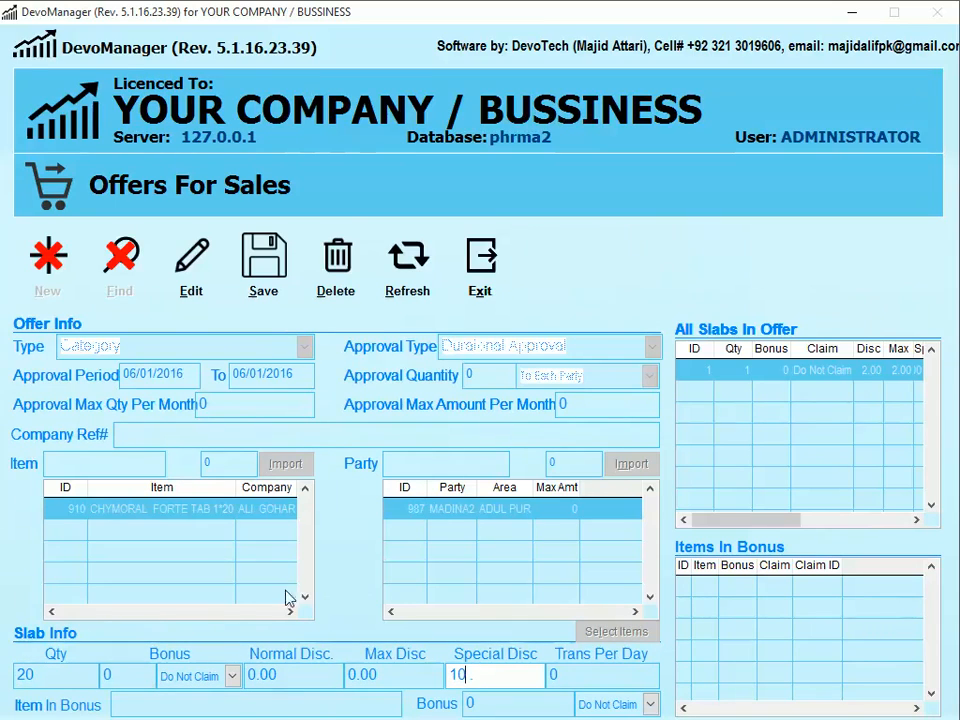
left_click(272, 286)
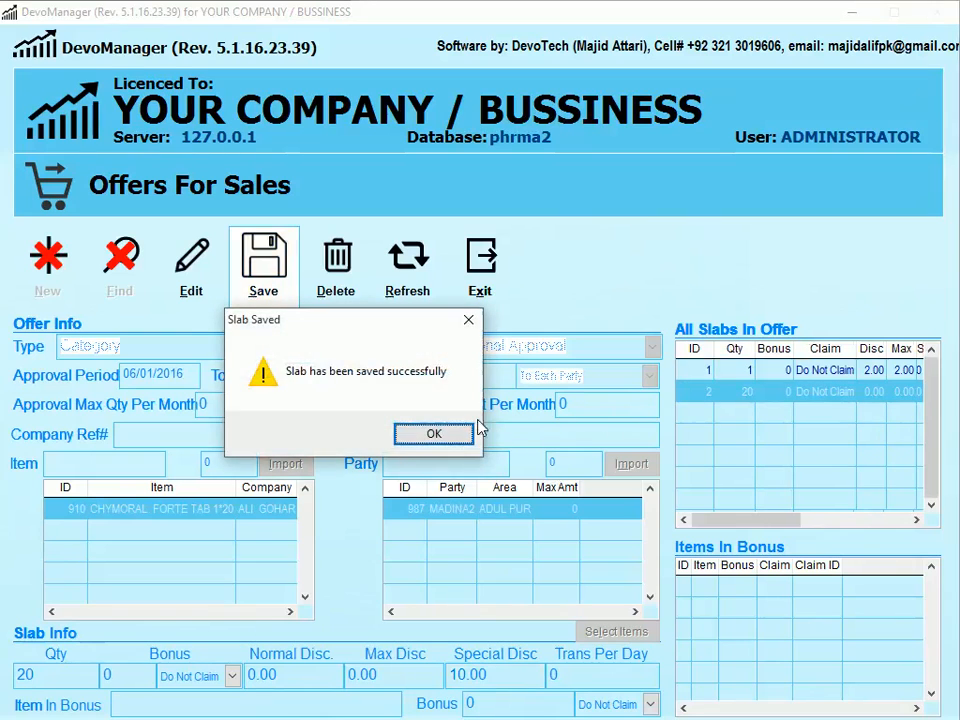
left_click(450, 431)
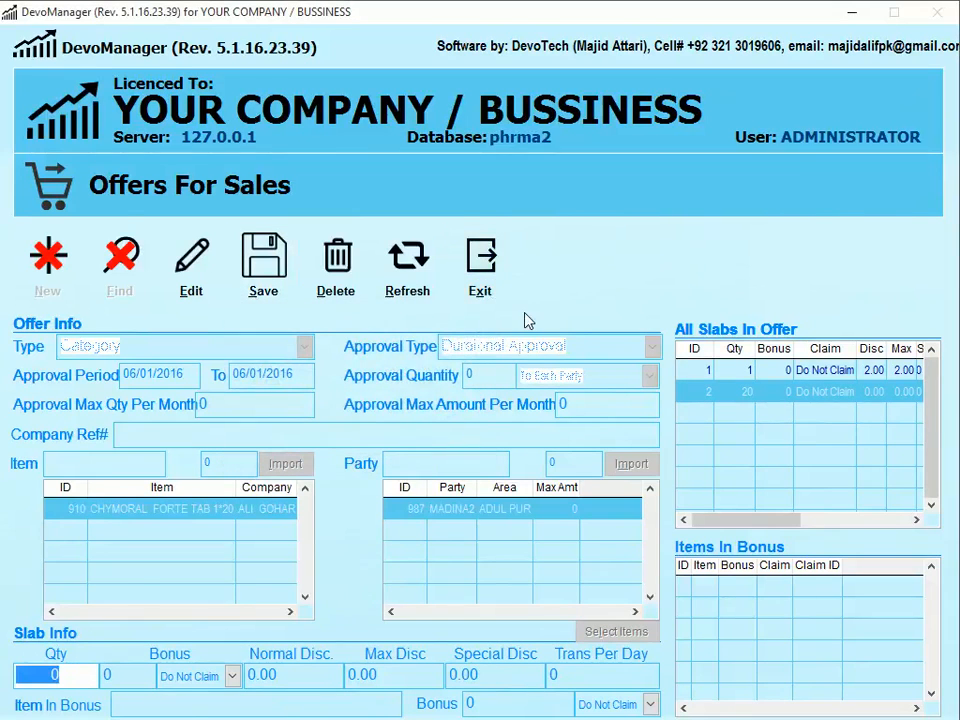
key("Escape")
key("a")
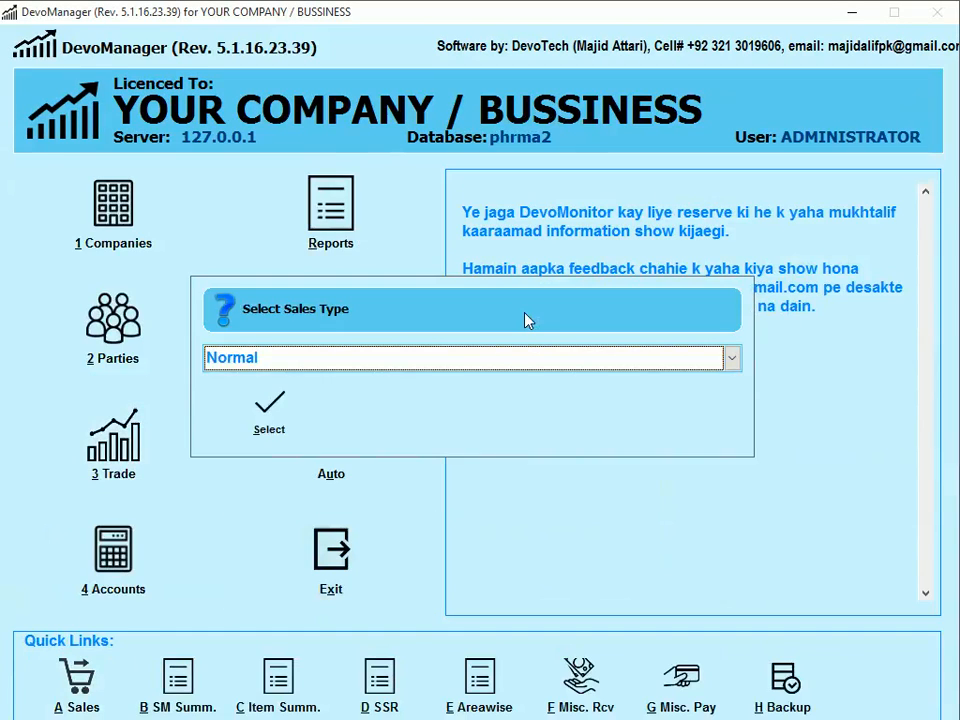
key("Return")
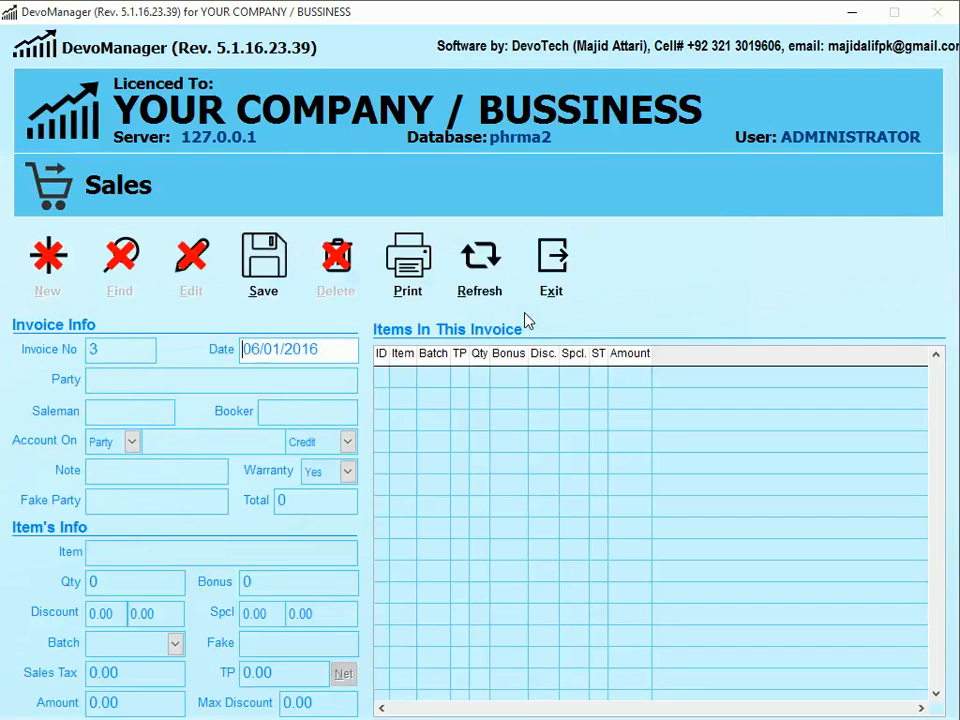
key("Return")
type("MADINA2")
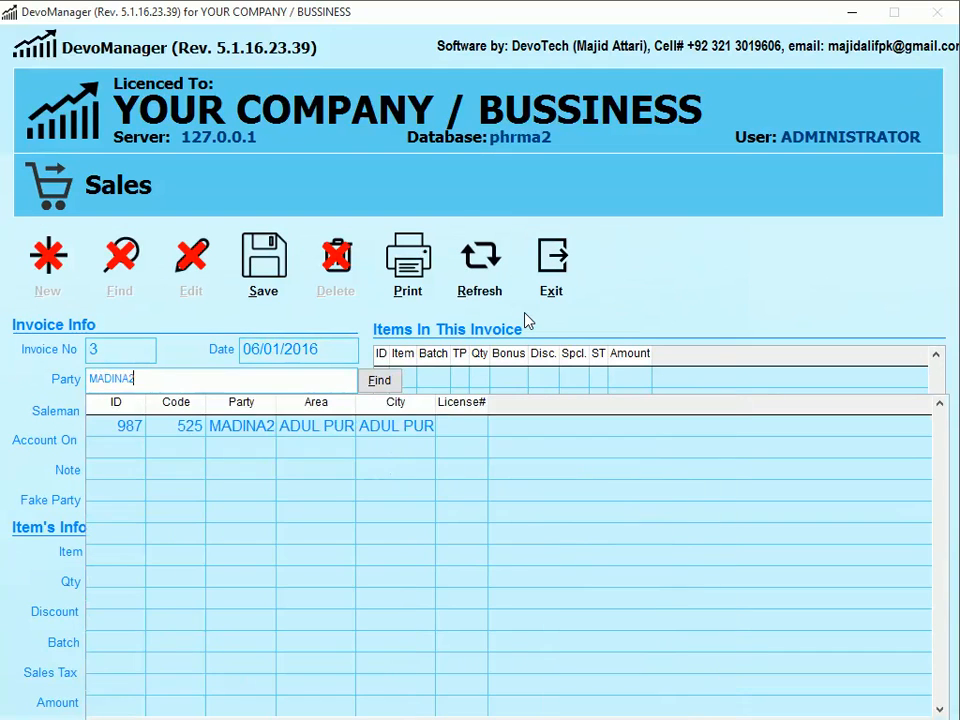
key("Down")
key("Return")
type("A")
key("Return")
key("Return")
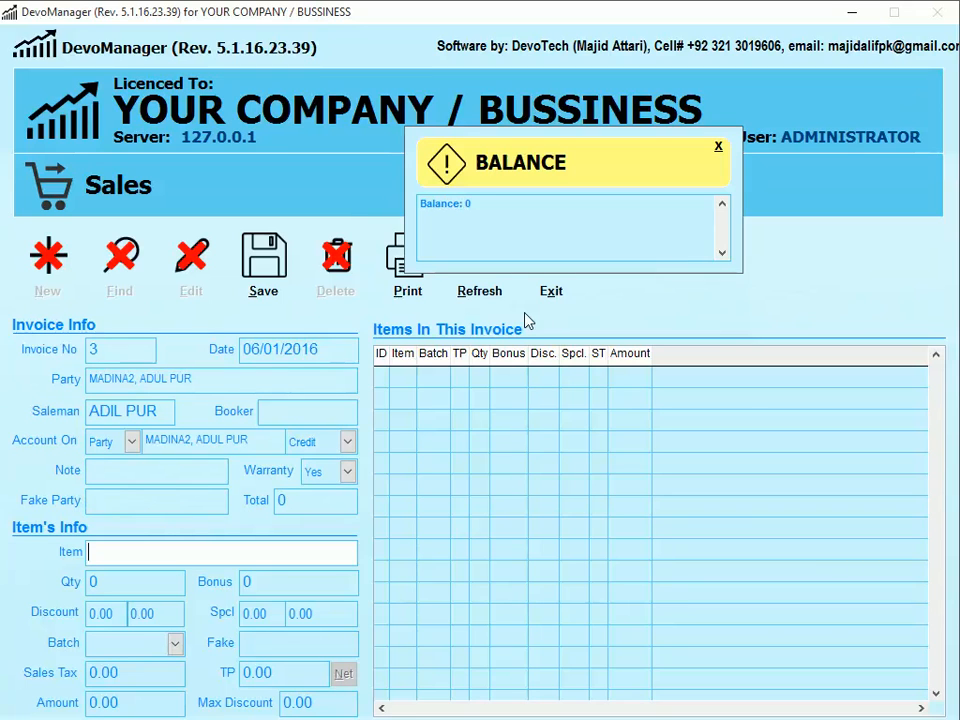
- Add a CHYMORAL FORTE TAB 1*20 line of quantity 1 to the invoice
type("CHY")
key("Return")
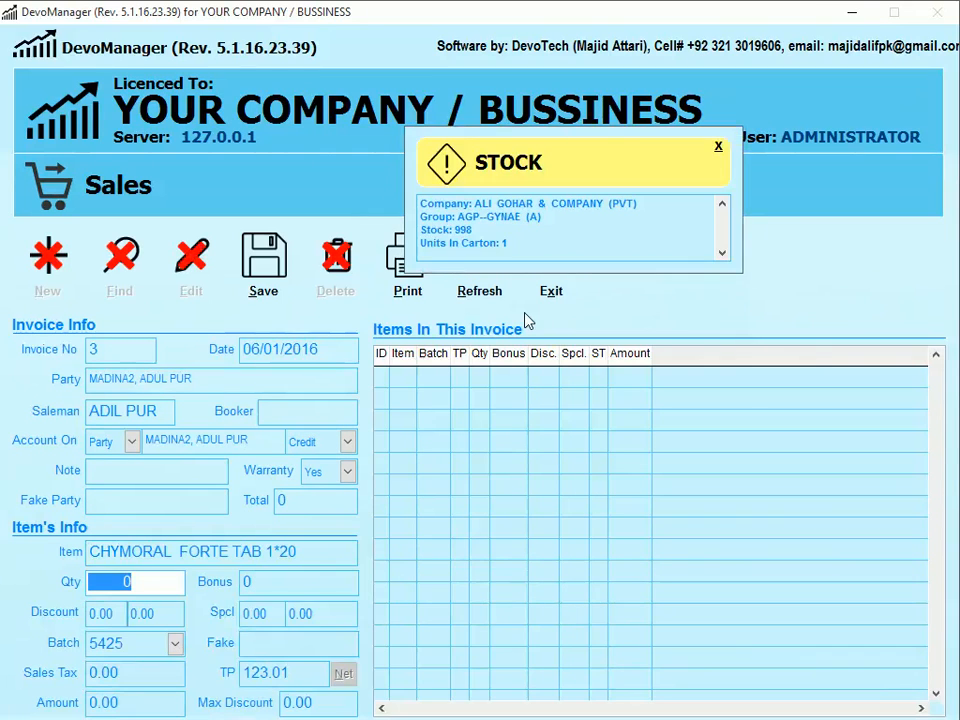
type("1")
key("Return")
key("Return")
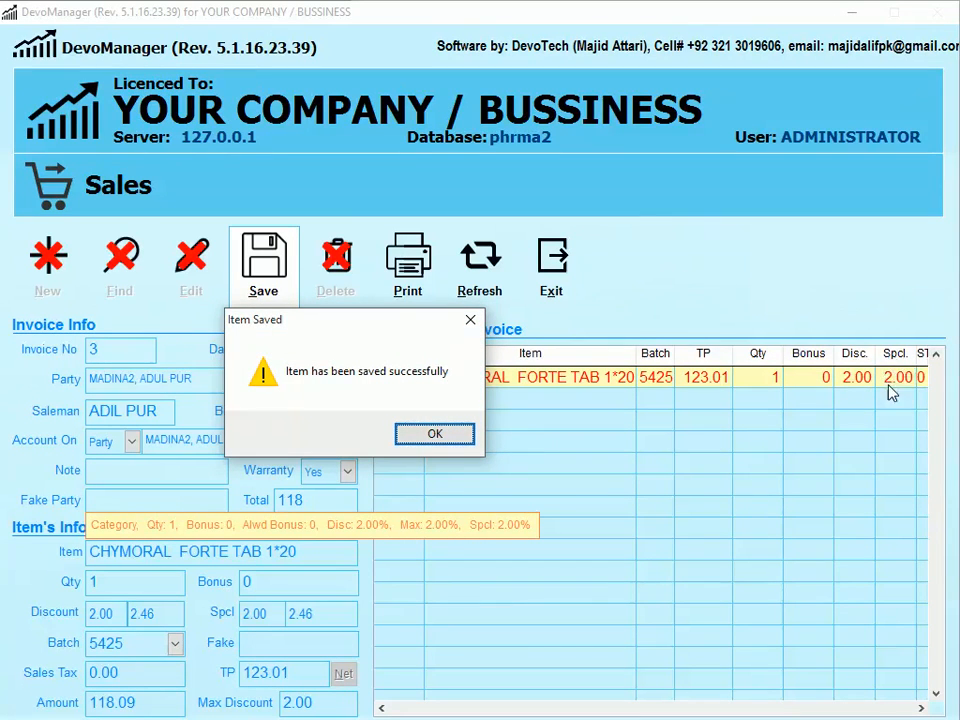
key("Return")
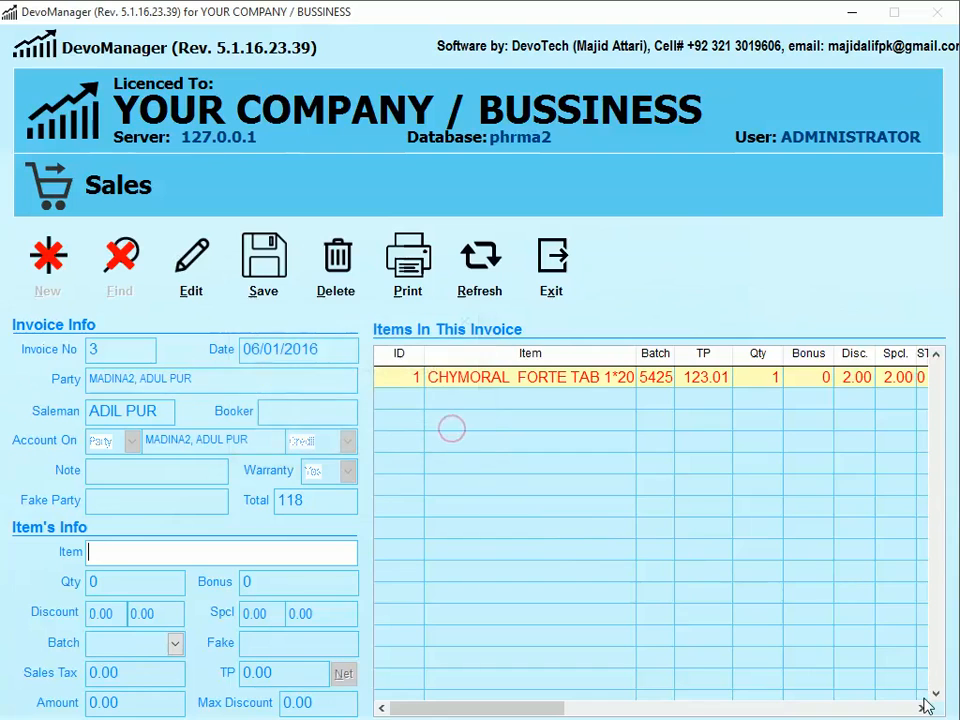
left_click(922, 708)
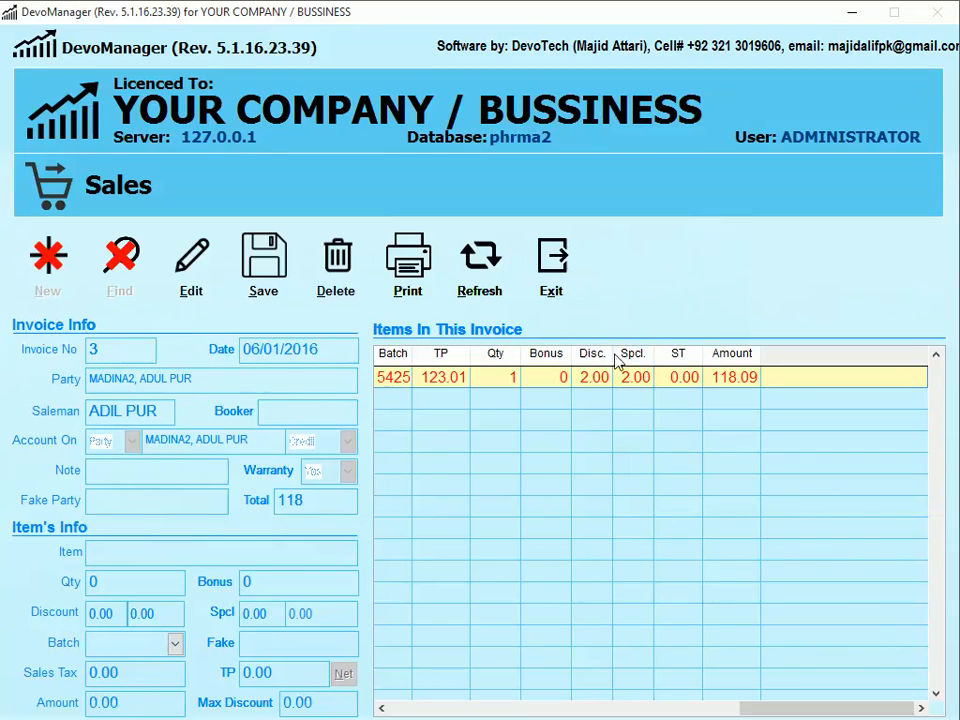
left_click(382, 708)
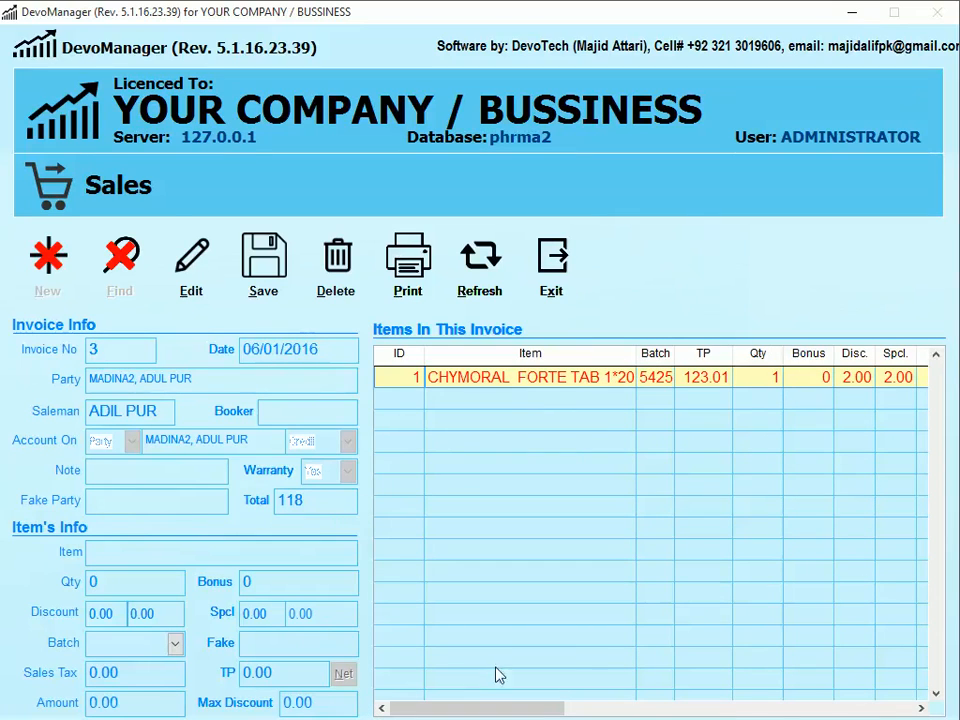
- Add a second CHYMORAL FORTE TAB 1*20 line at 2% discount, accepting the already-issued warning
left_click(150, 551)
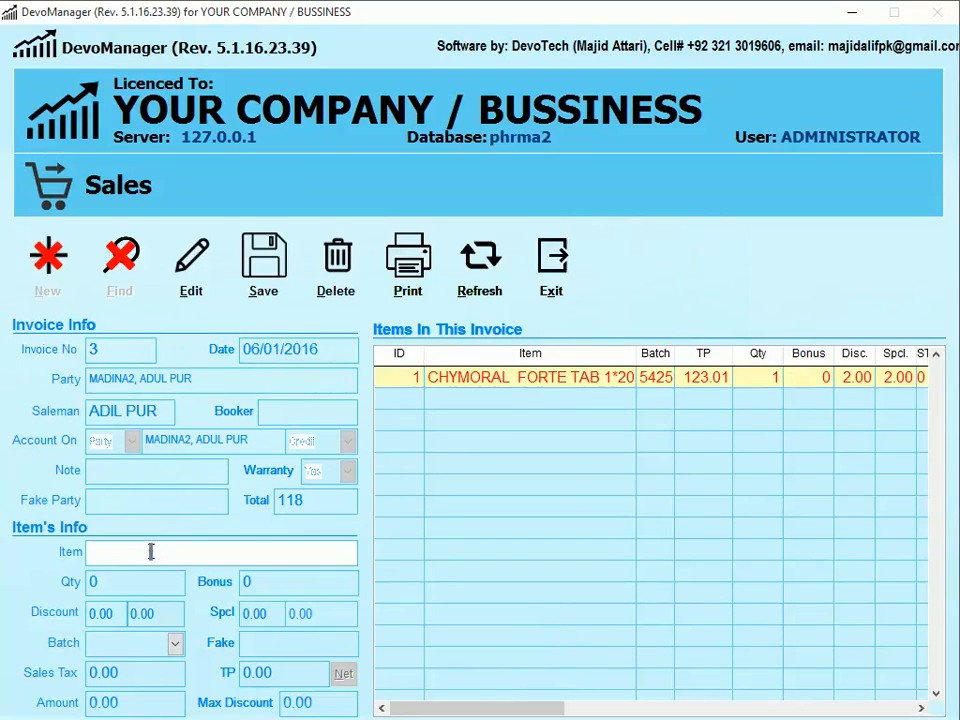
type("CHY")
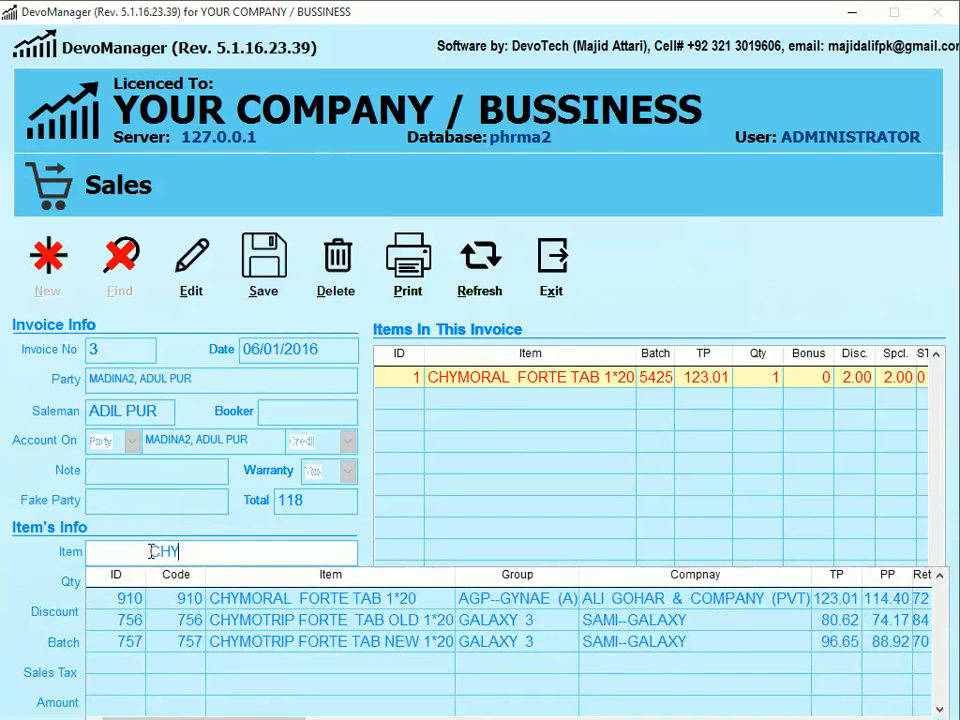
key("Down")
key("Return")
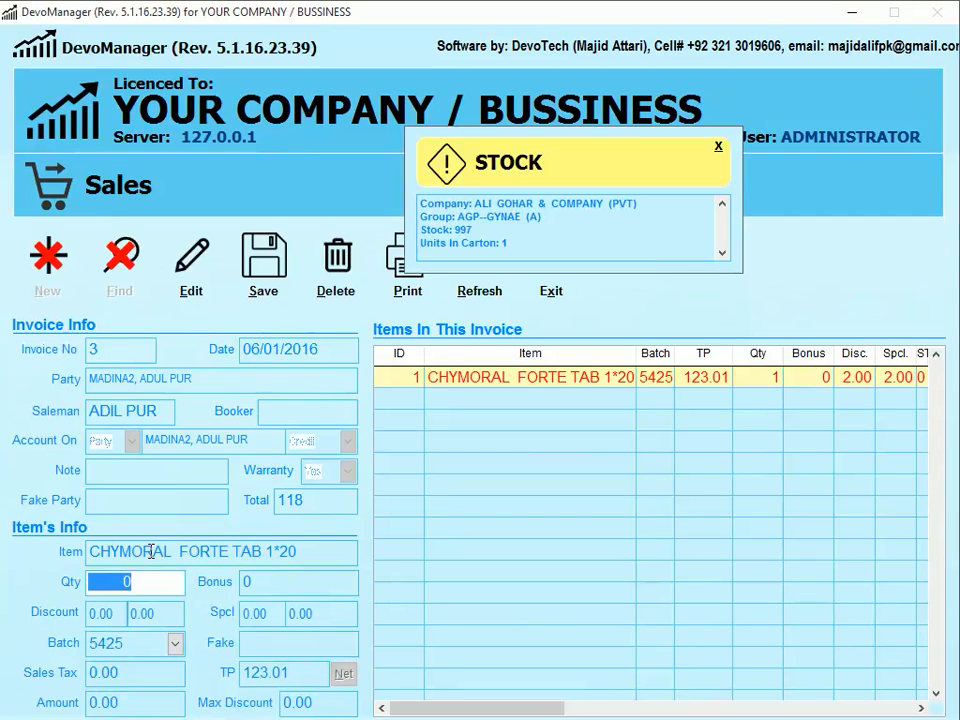
type("20")
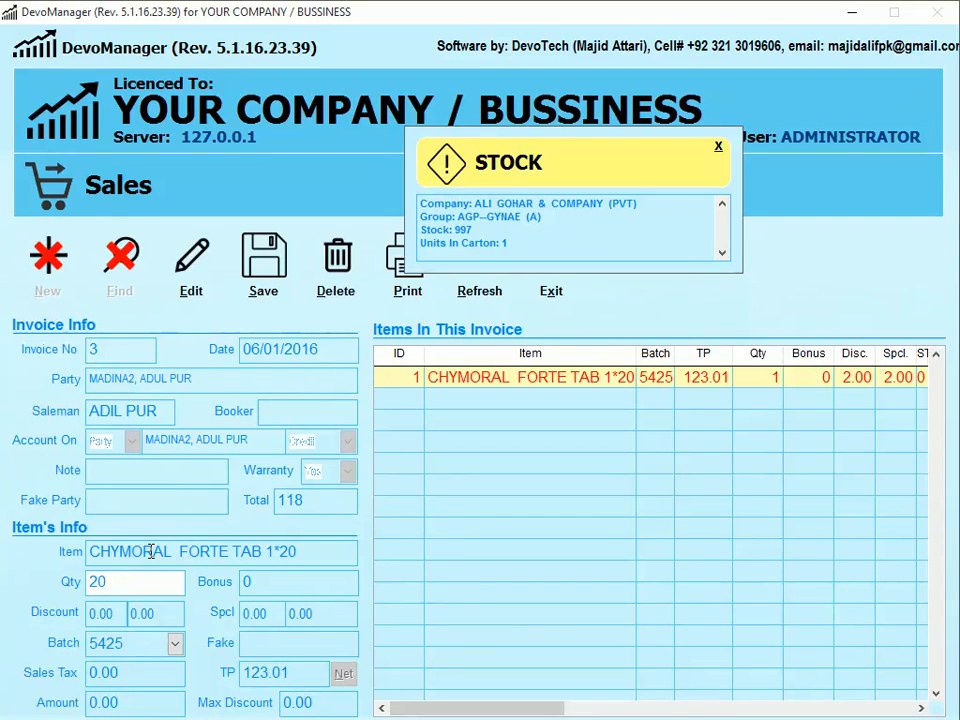
key("BackSpace")
key("BackSpace")
type("25")
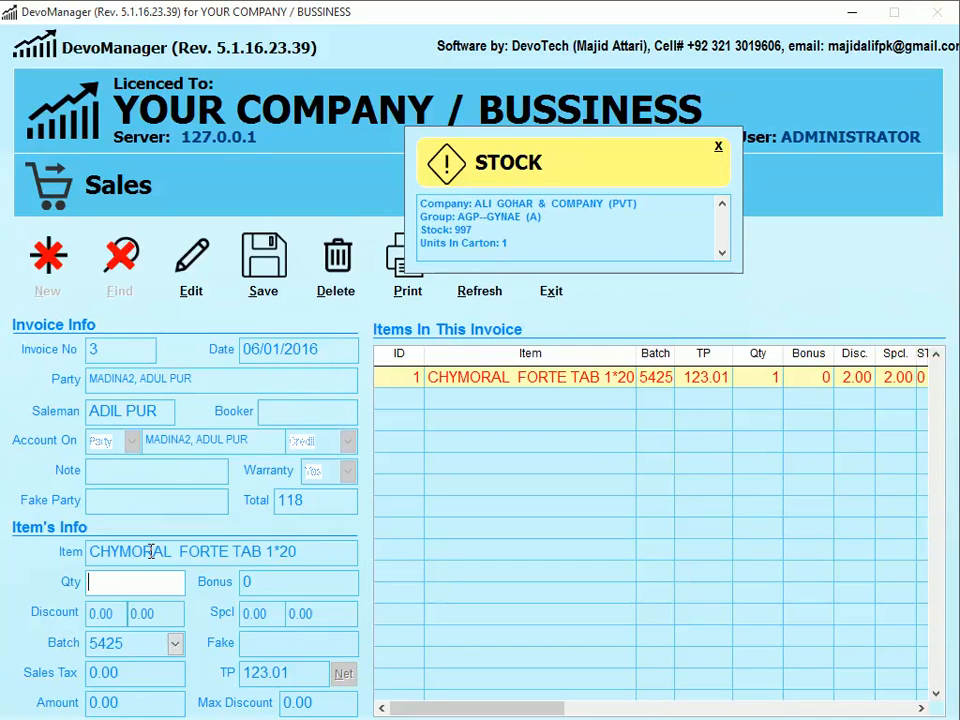
key("Return")
key("Return")
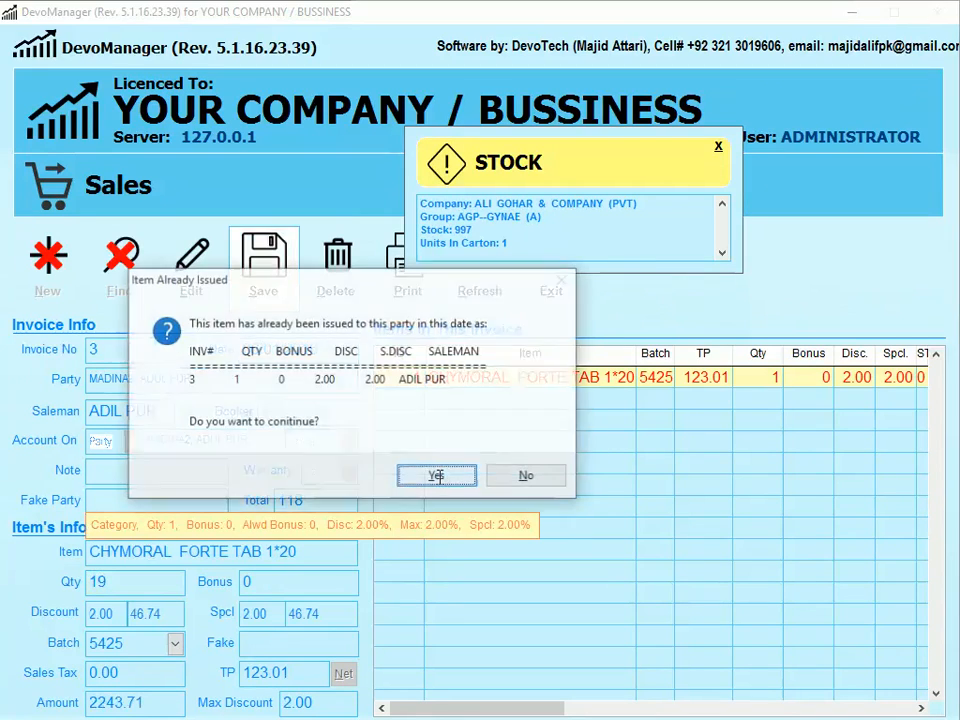
left_click(446, 479)
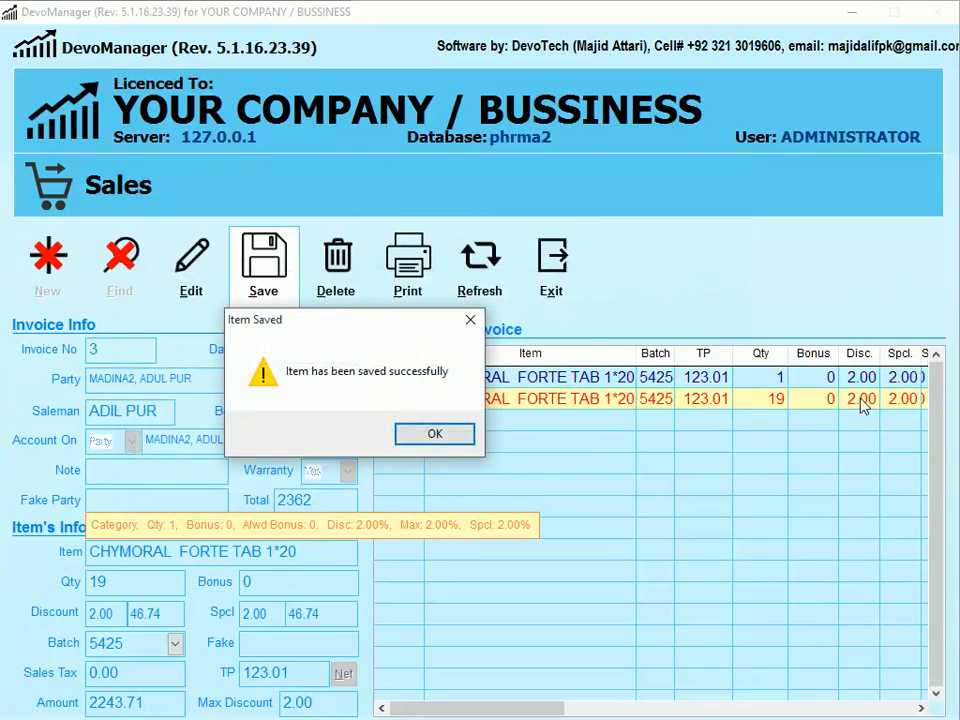
left_click(446, 440)
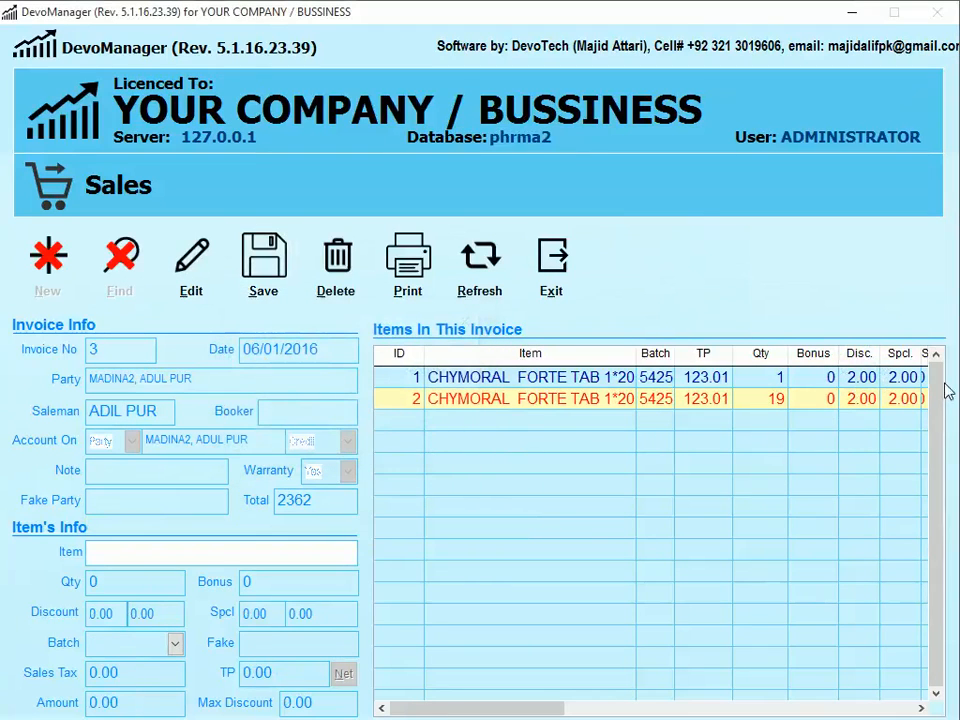
type("20")
key("Return")
- Save a 20-unit CHYMORAL FORTE TAB 1*20 line at 10% special discount, then close the Sales form
left_click(225, 549)
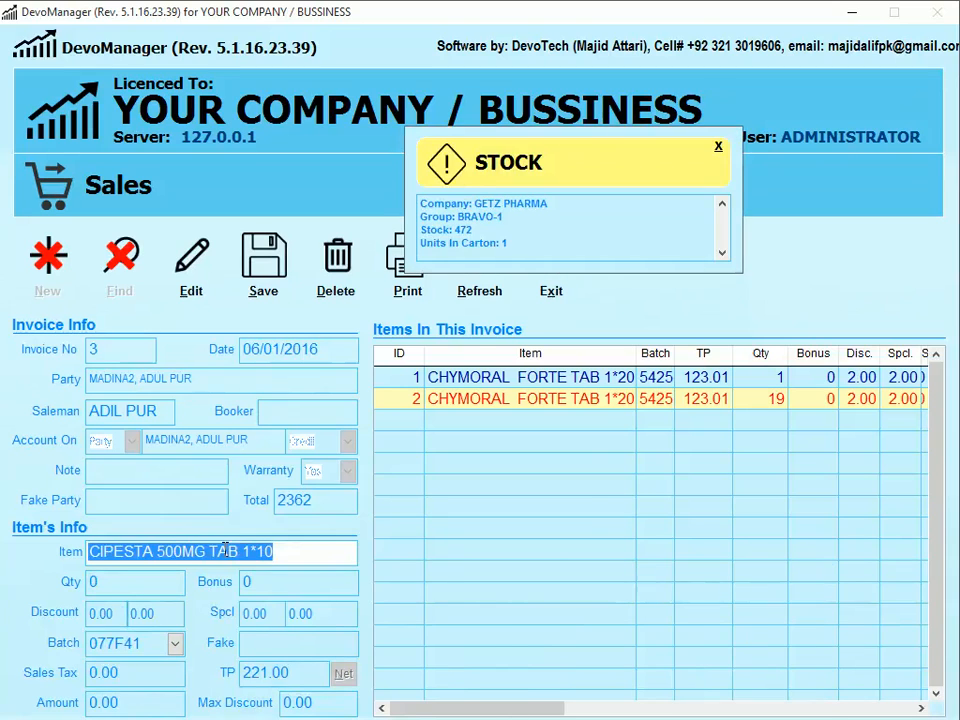
type("CYM")
key("BackSpace")
key("BackSpace")
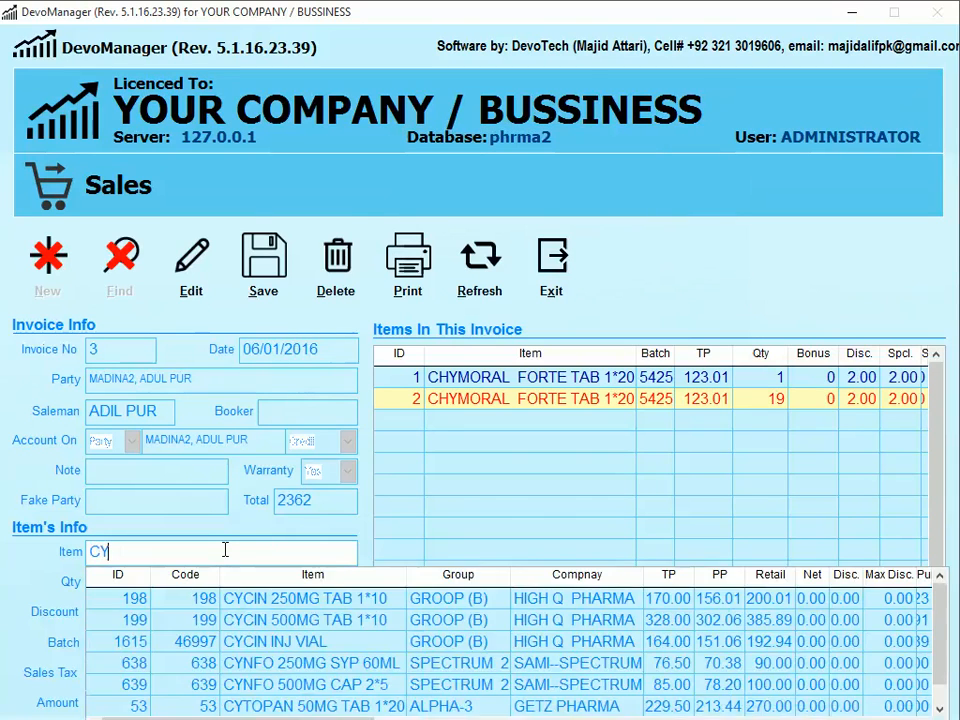
type("HY")
key("Return")
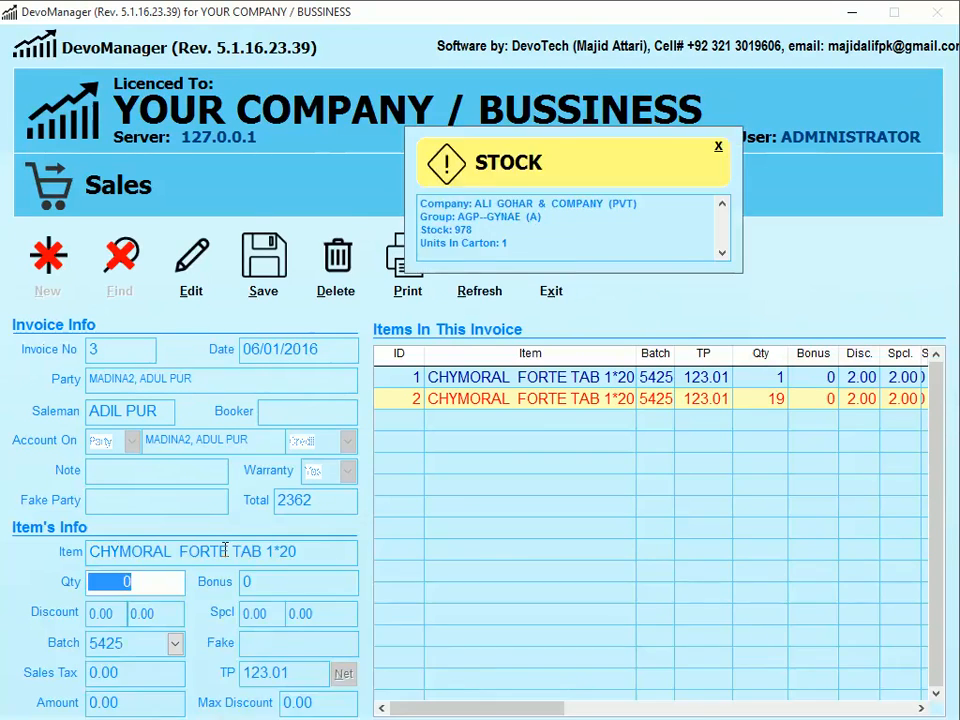
type("20")
key("Return")
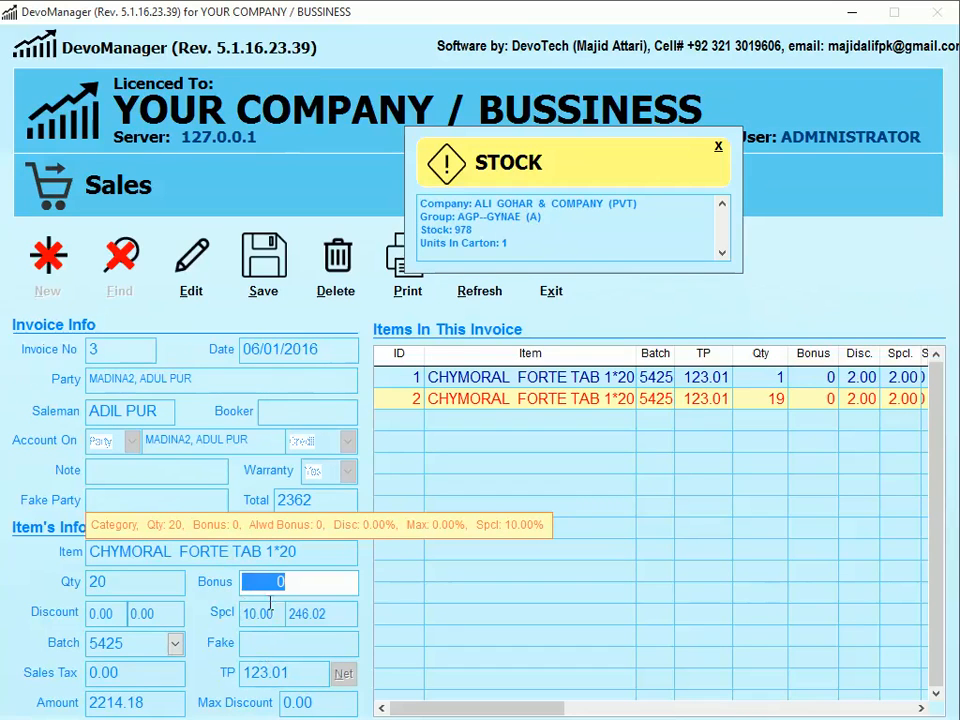
left_click(283, 278)
left_click(443, 494)
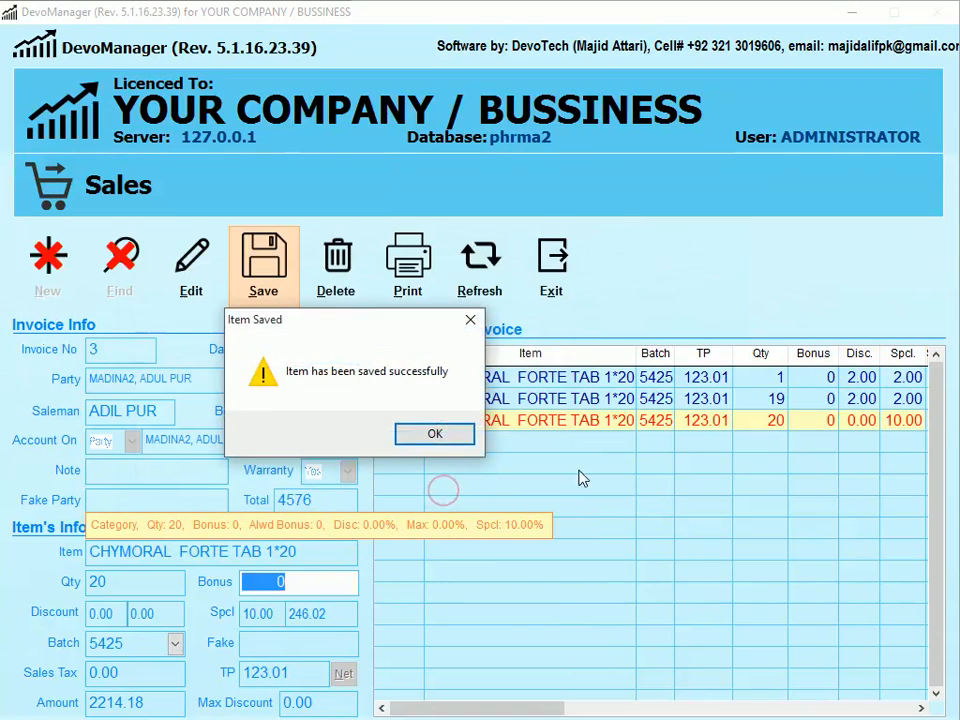
left_click(440, 434)
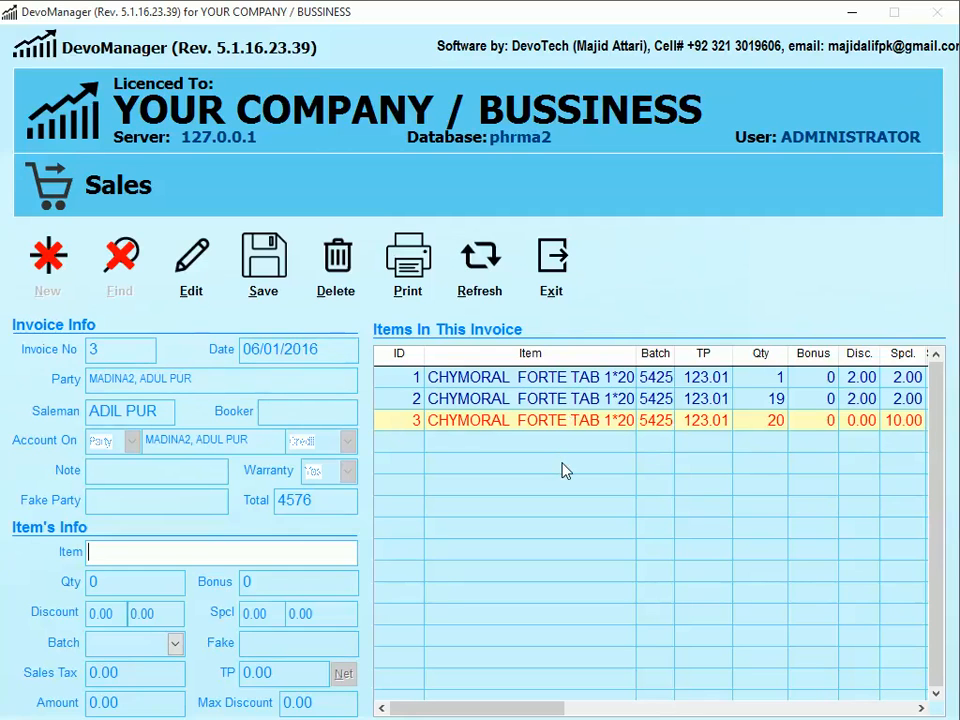
left_click(558, 287)
- Go to Trade > Sales > Sales > Others > Offers For Sales and start a new offer
key("3")
key("2")
key("1")
key("9")
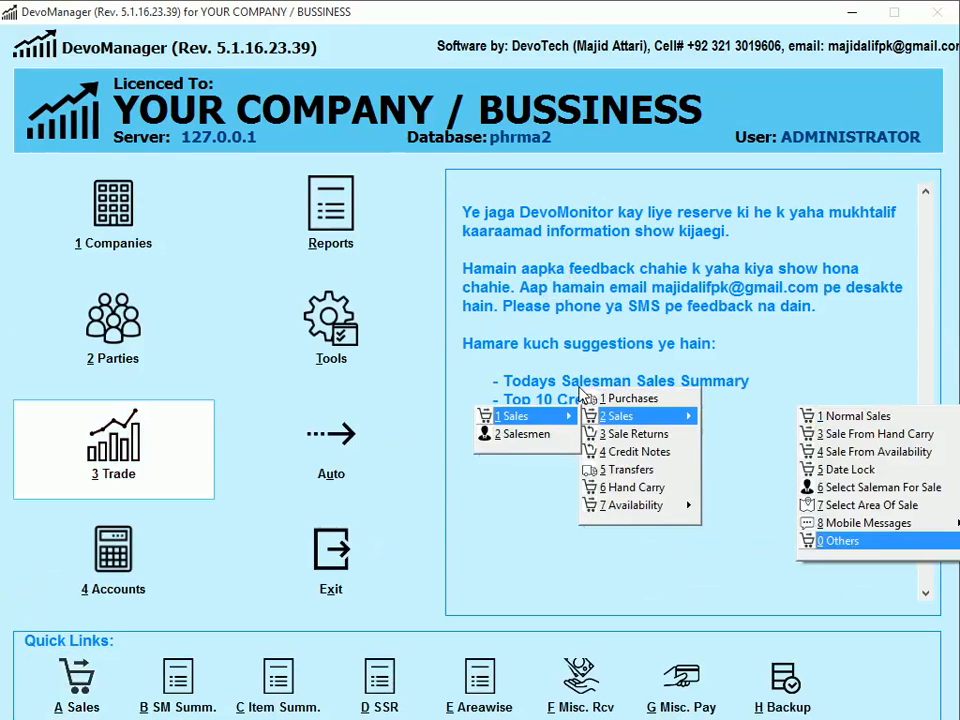
key("Down")
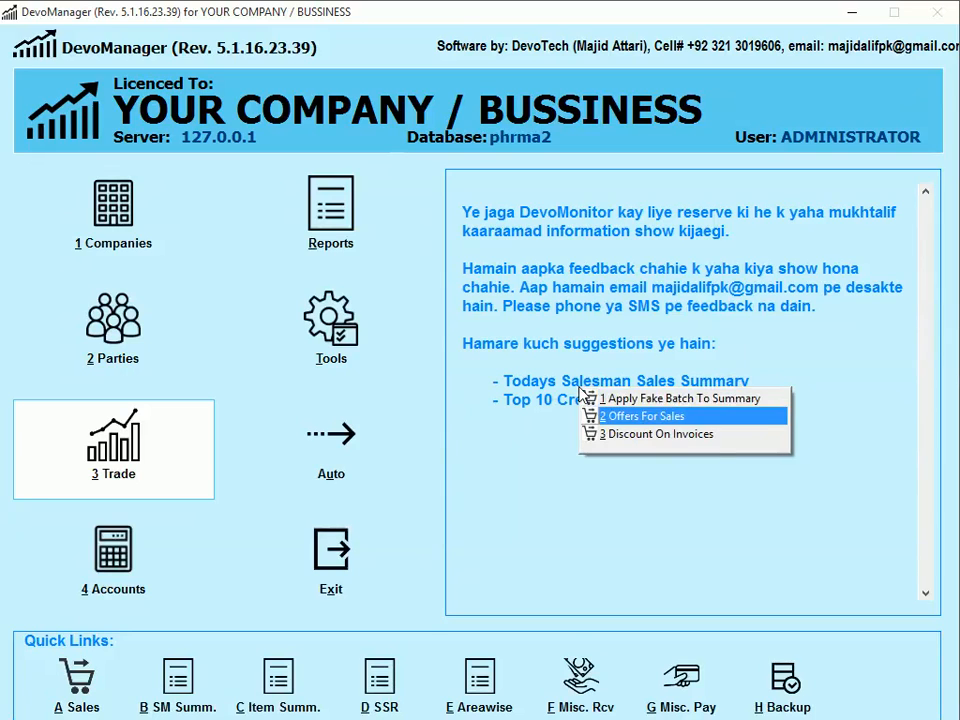
key("Return")
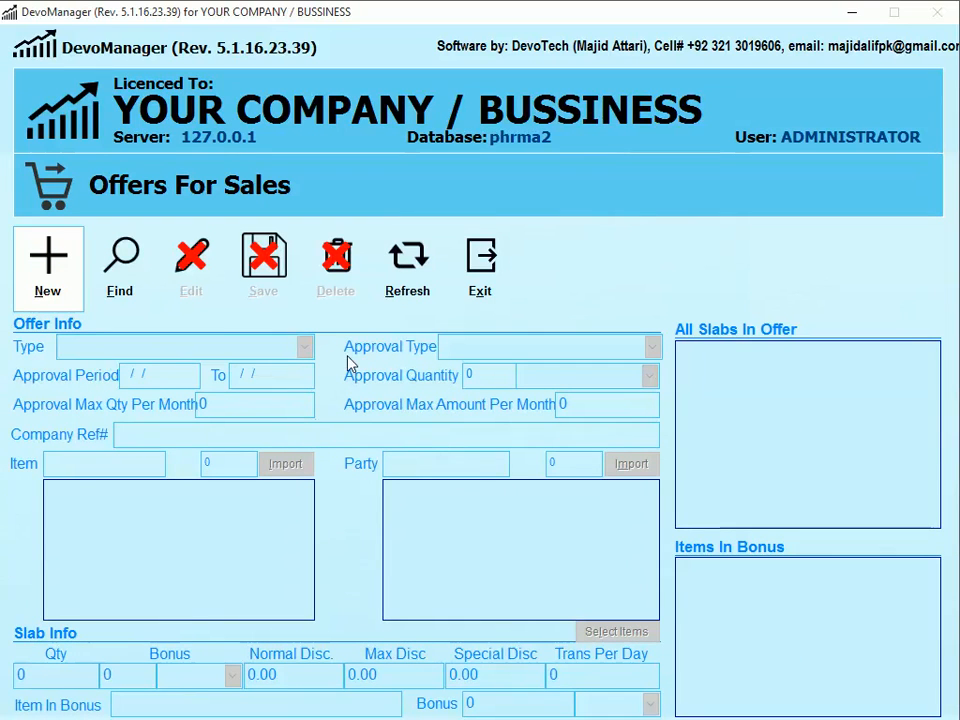
left_click(69, 295)
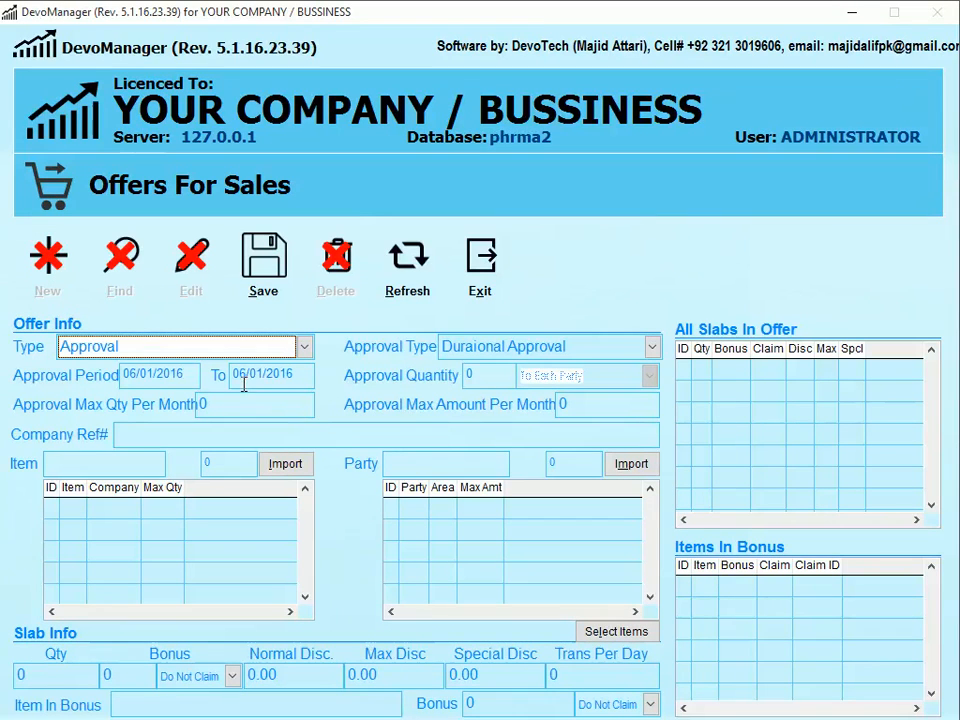
- Choose Quantity Approval with approval quantity 10 applied To All Parties Combined
left_click(623, 347)
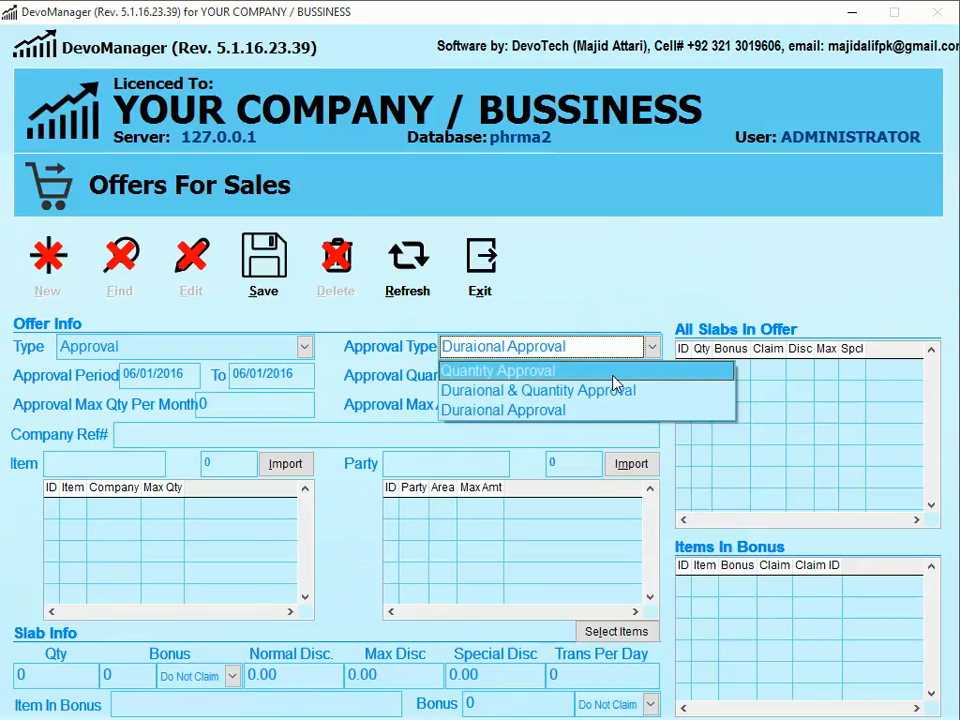
left_click(613, 378)
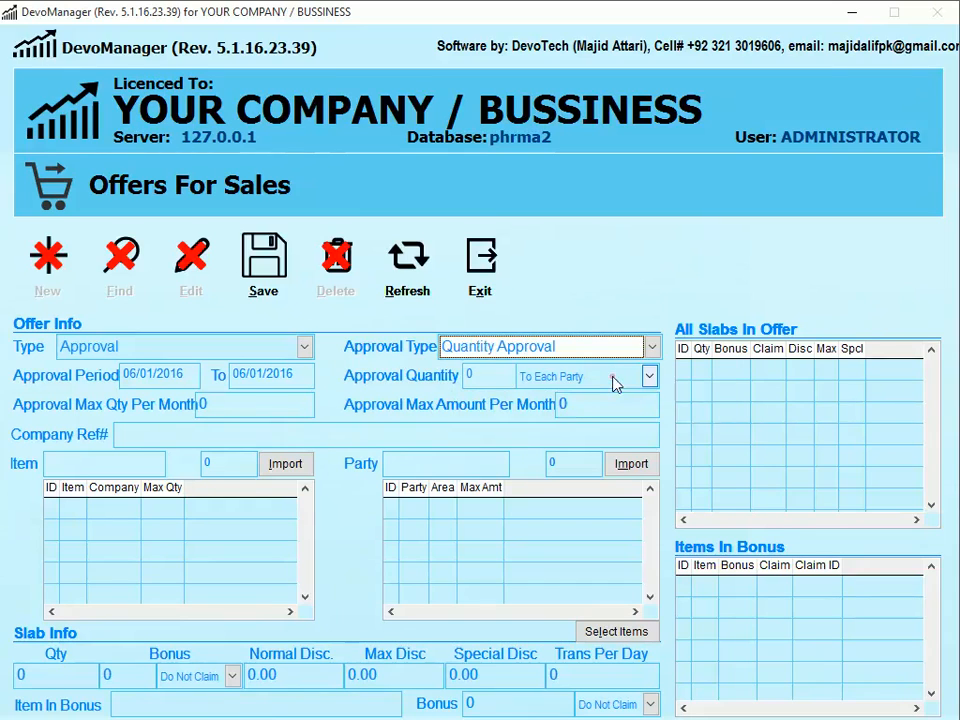
left_click(493, 377)
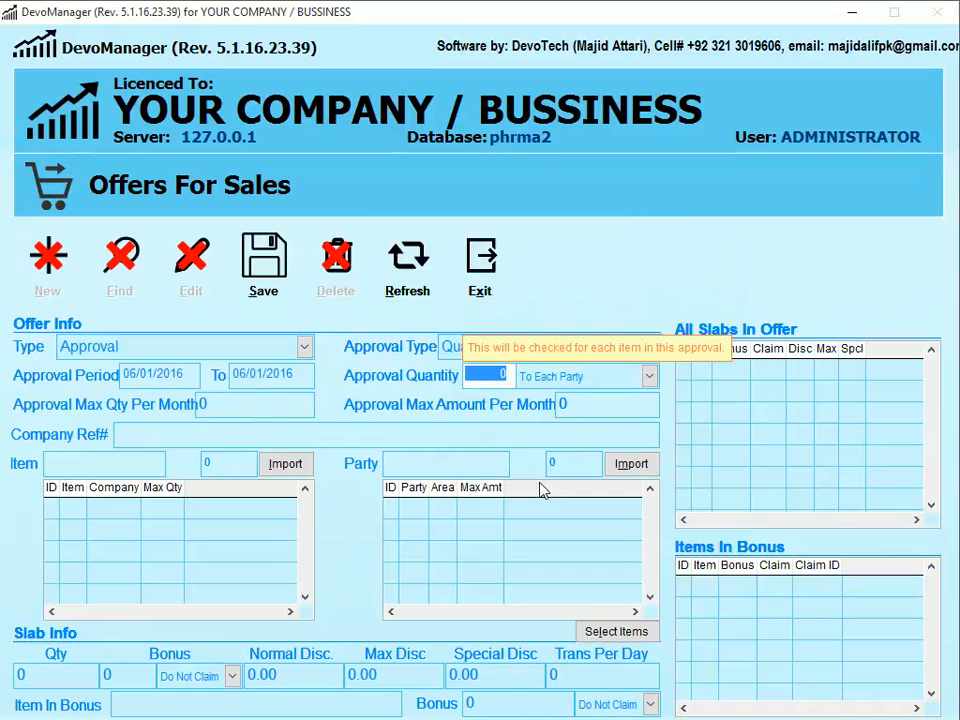
left_click(638, 377)
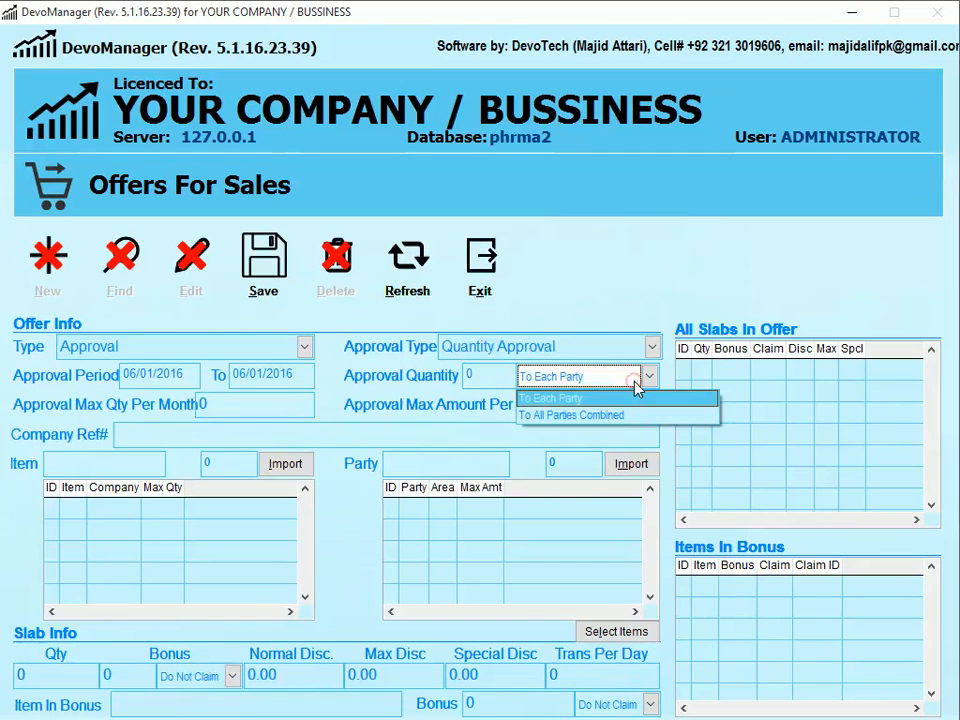
left_click(548, 399)
left_click(505, 374)
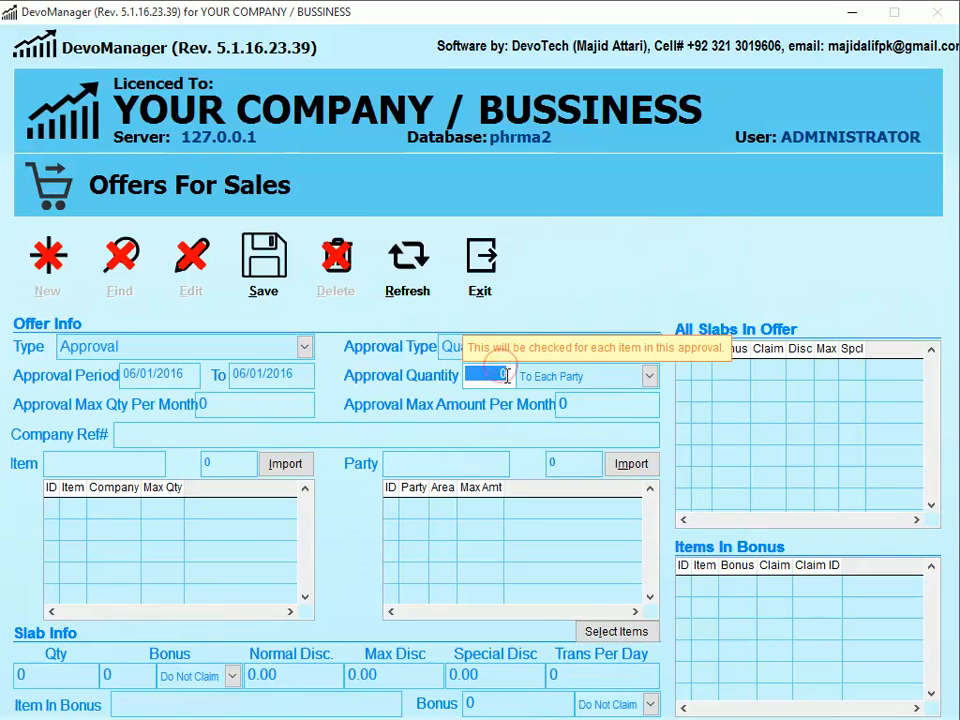
type("10")
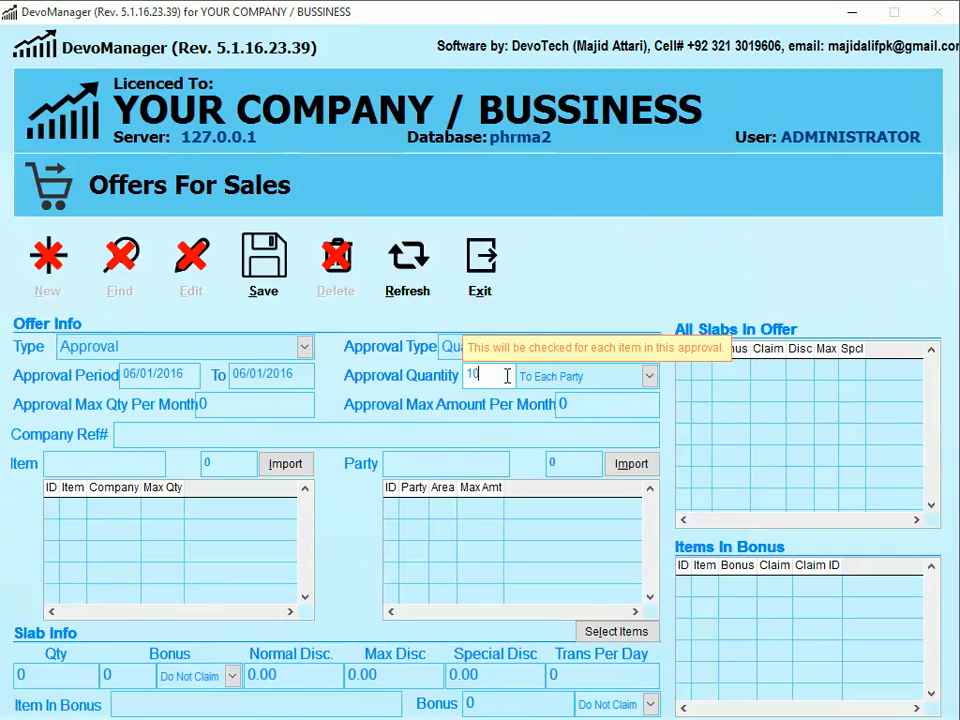
key("Tab")
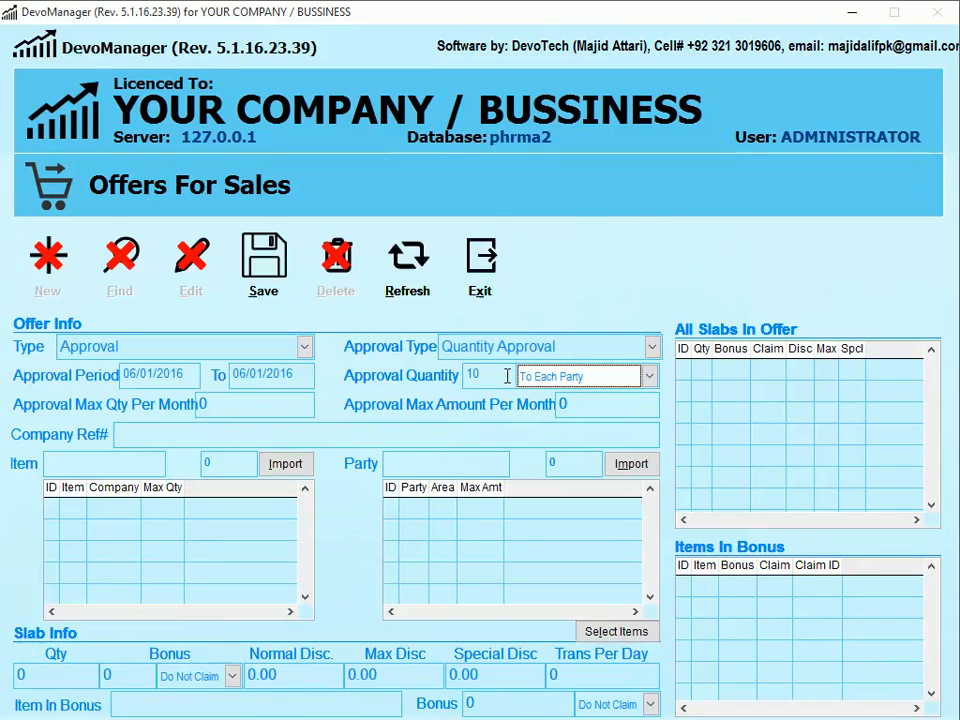
left_click(450, 463)
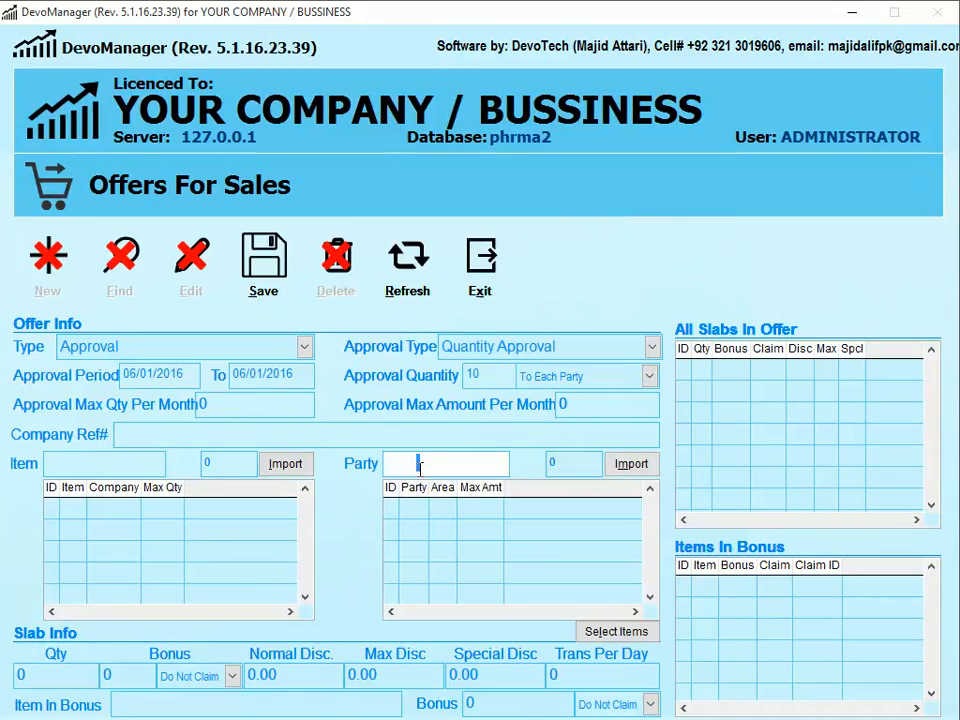
left_click(589, 376)
left_click(604, 416)
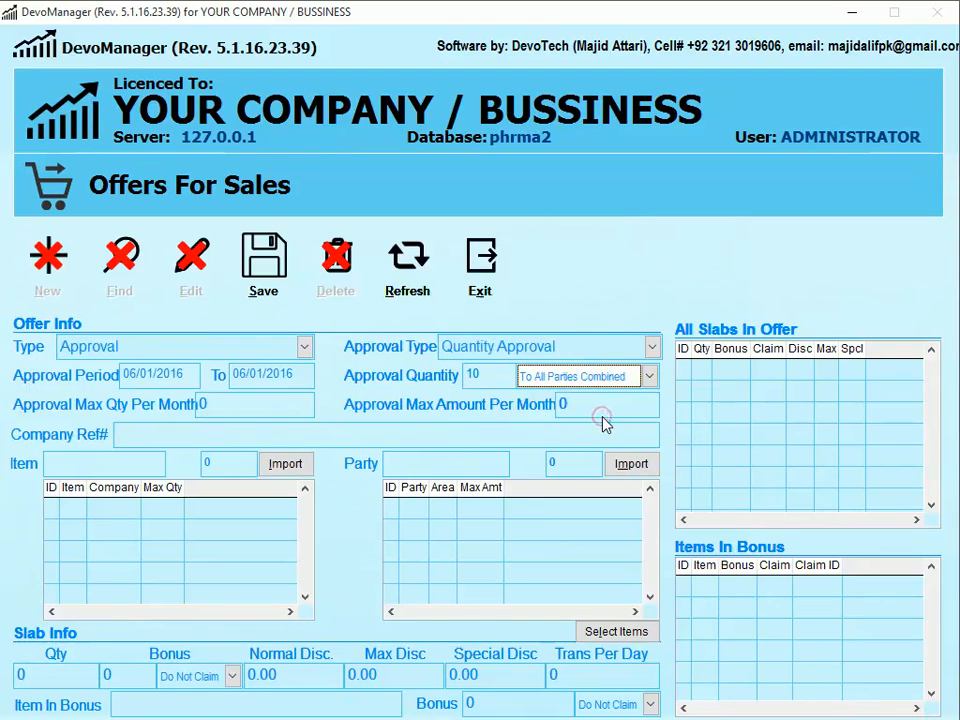
left_click(477, 379)
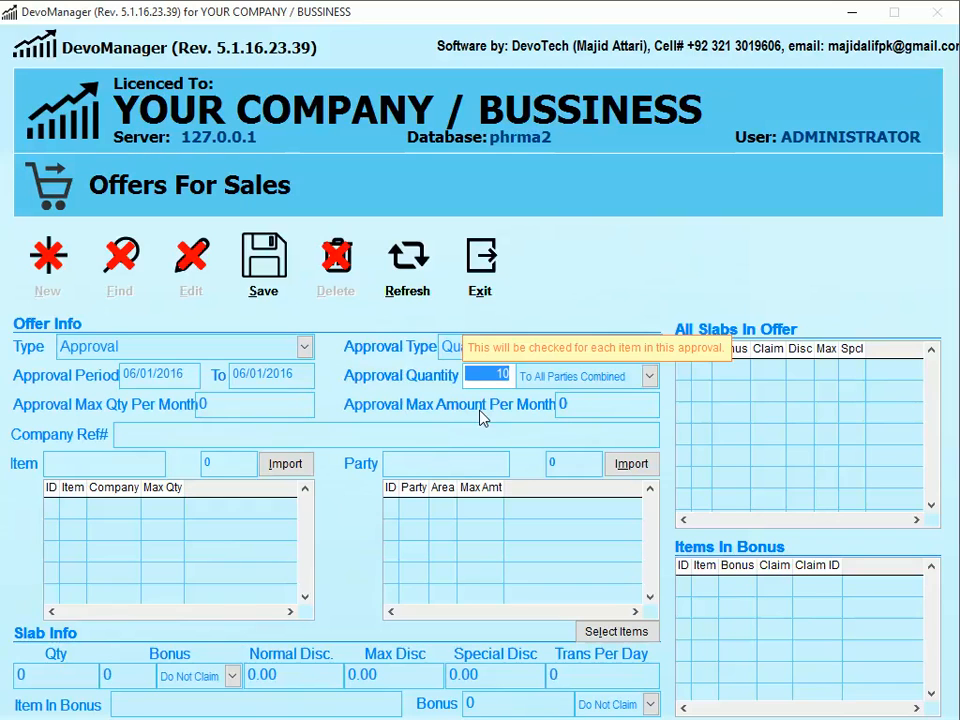
left_click(452, 350)
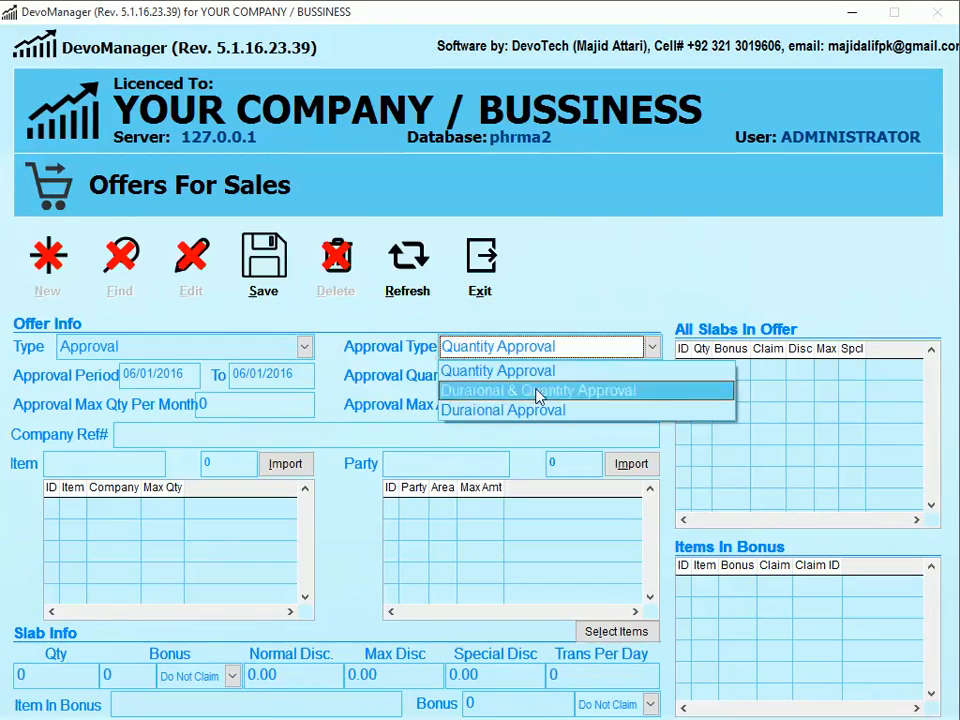
left_click(537, 421)
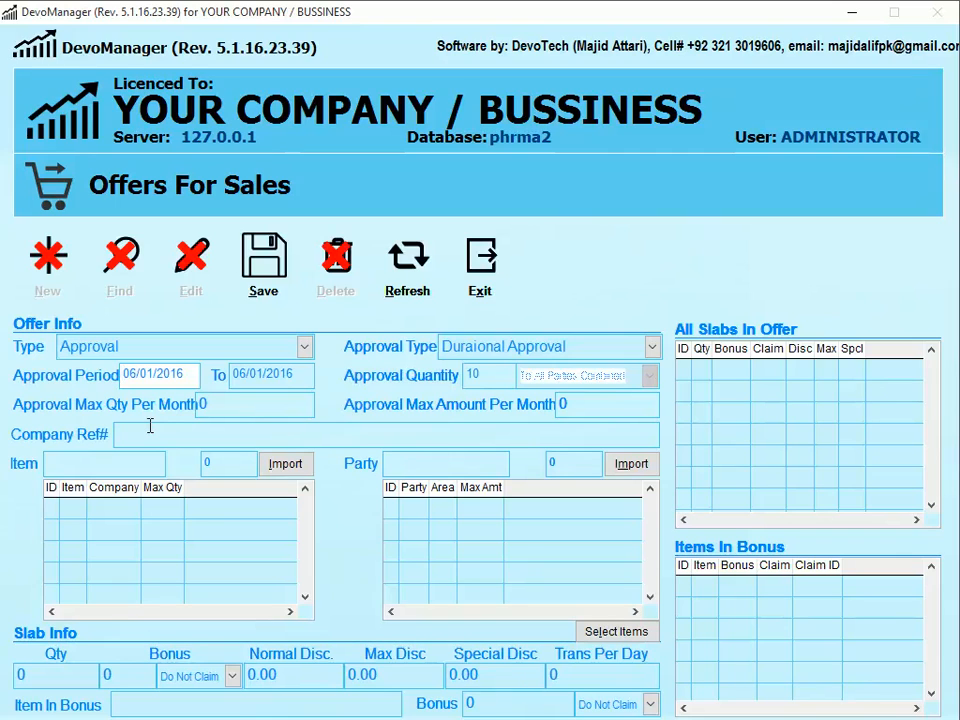
left_click(455, 344)
left_click(487, 392)
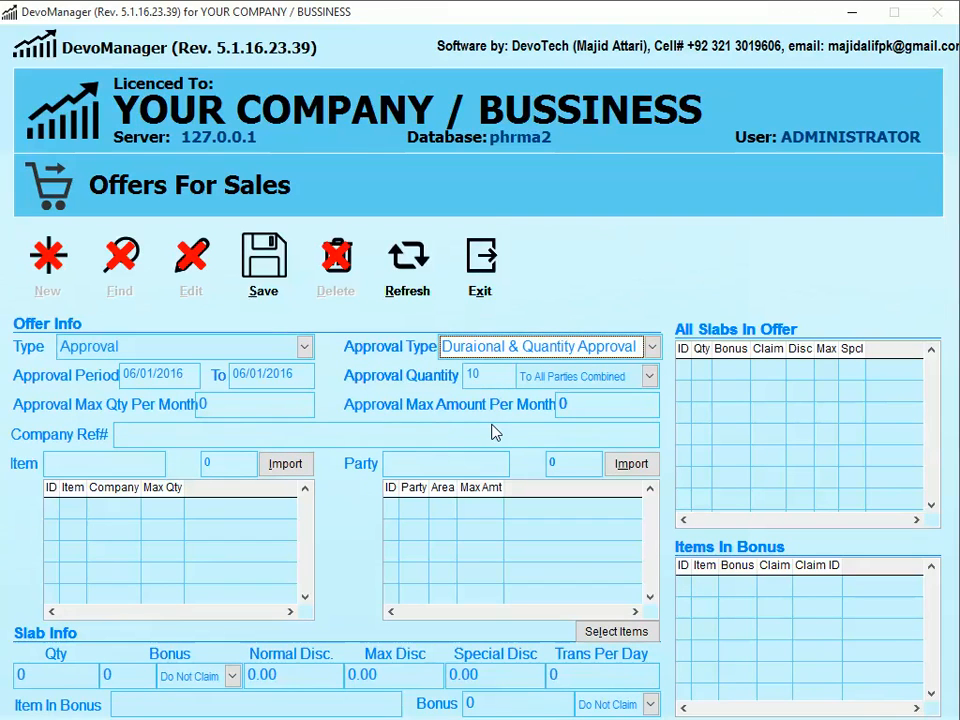
key("Tab")
key("Tab")
key("Tab")
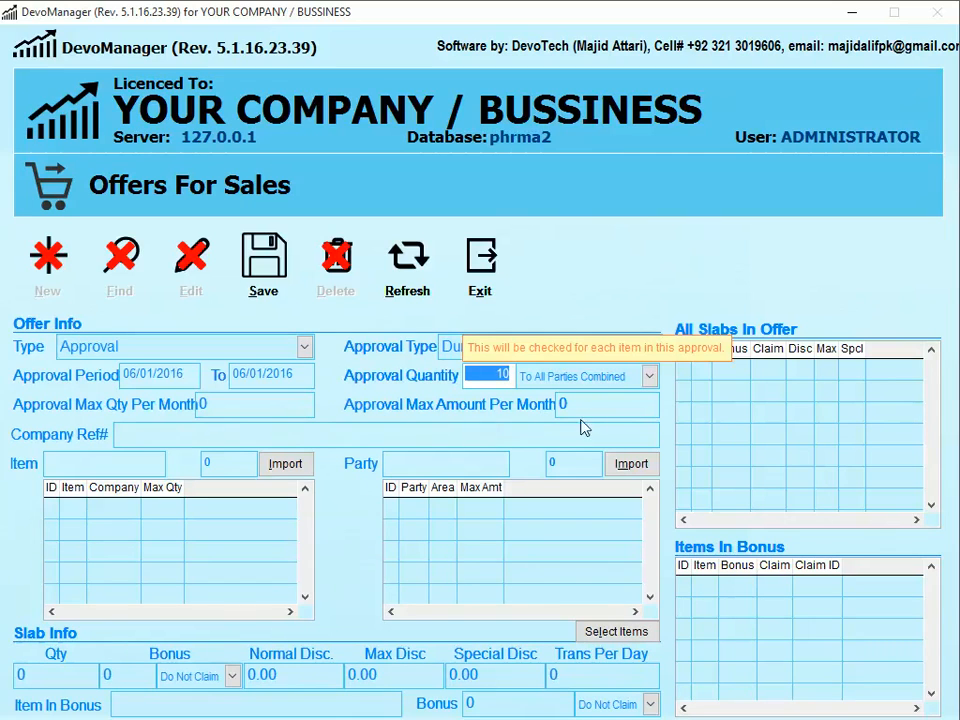
left_click(651, 346)
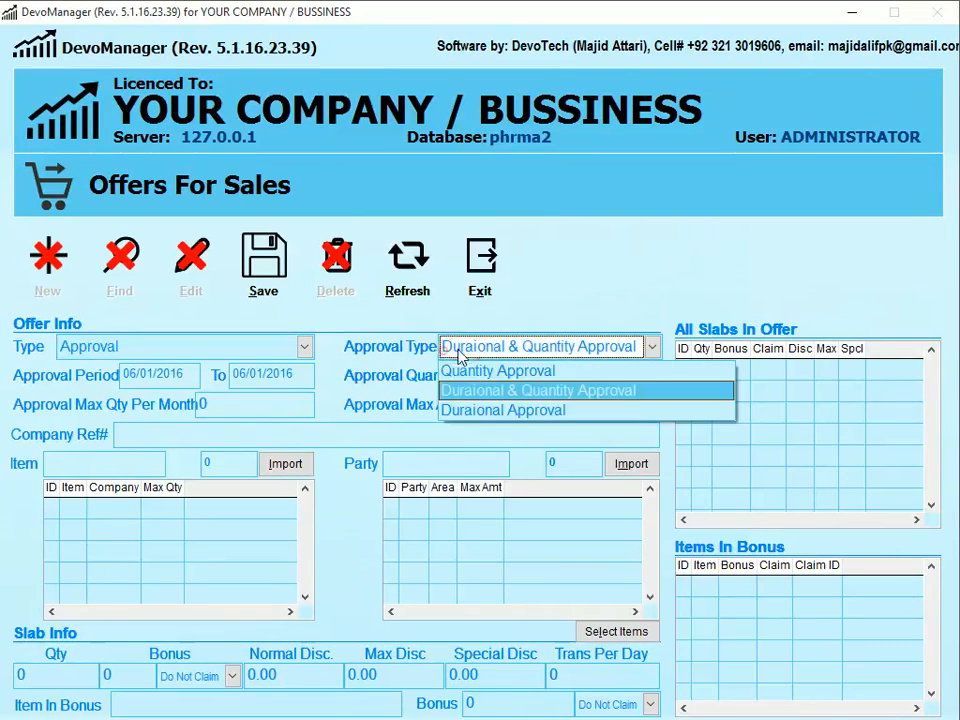
left_click(478, 369)
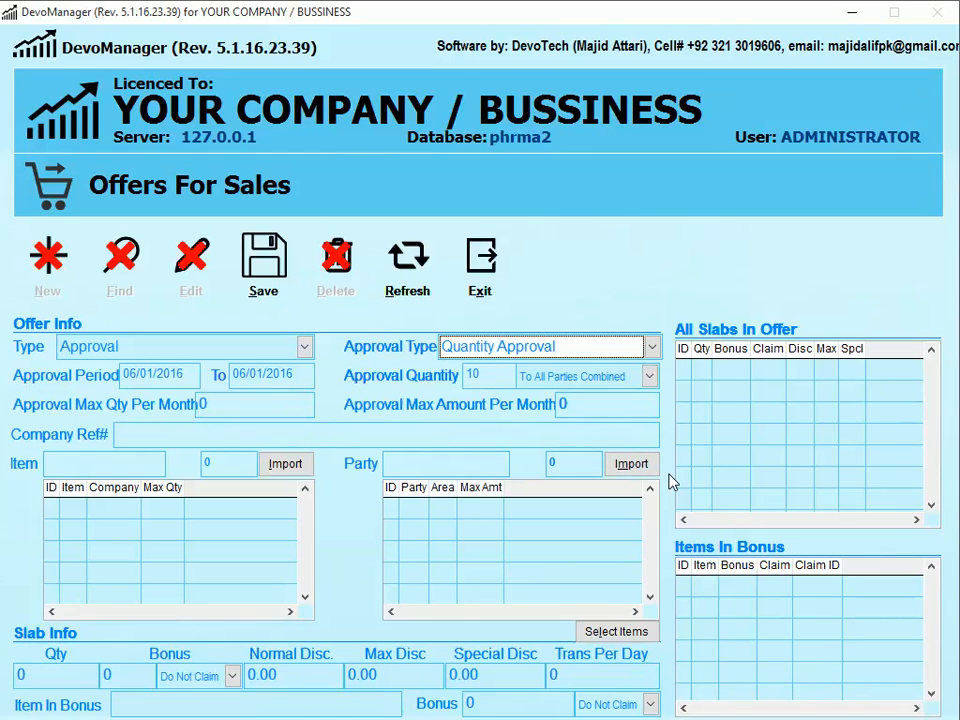
key("Tab")
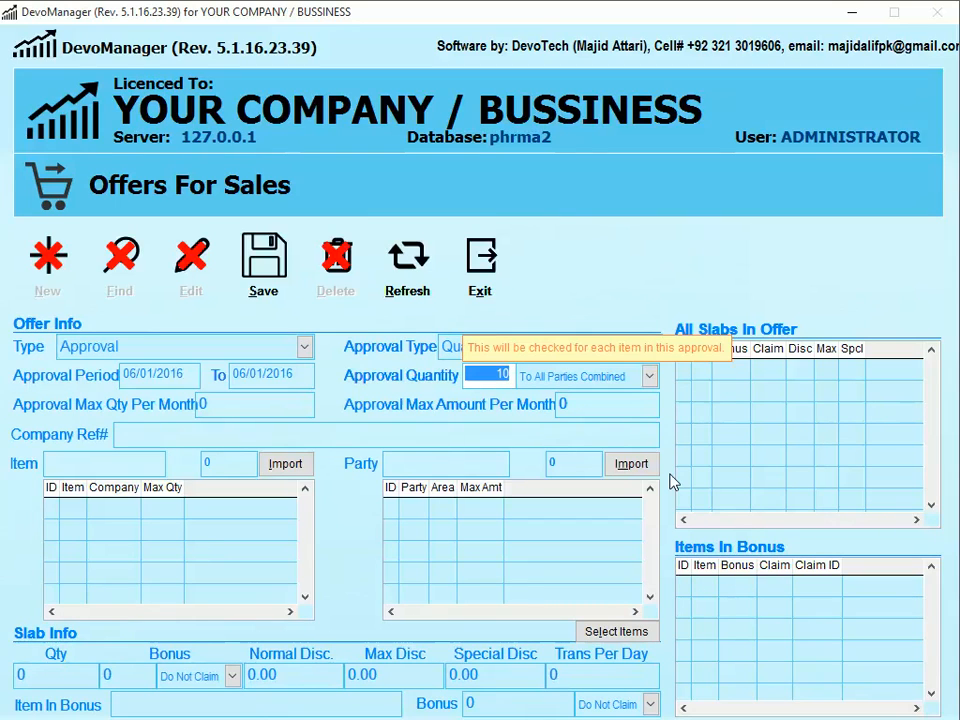
- Re-enter approval quantity 10 and switch its scope to To Each Party
type("10")
key("Tab")
key("space")
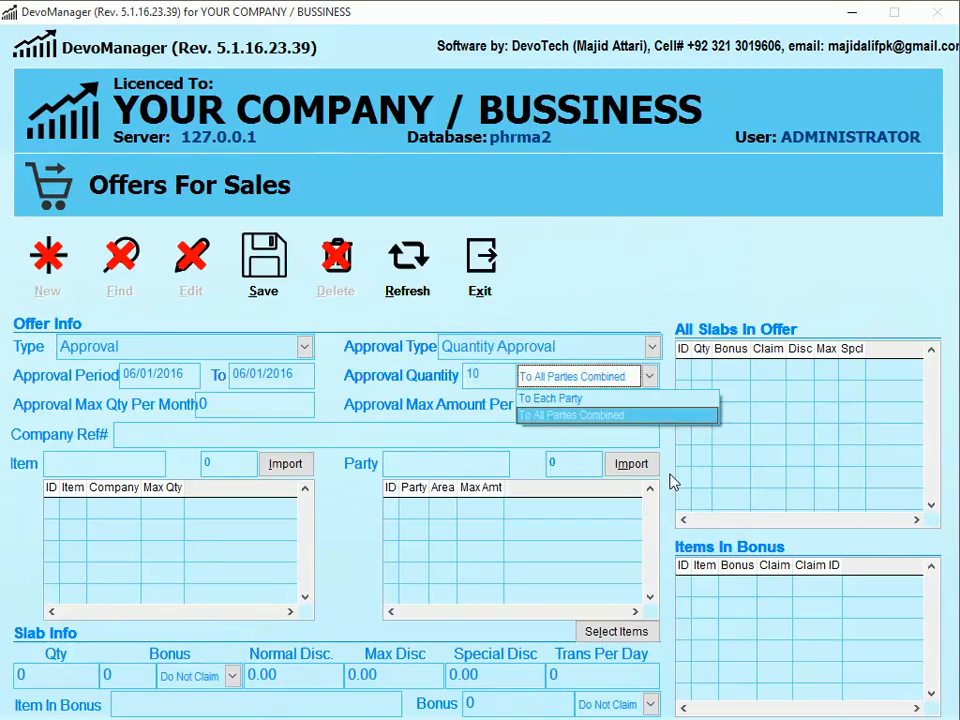
key("Up")
key("Return")
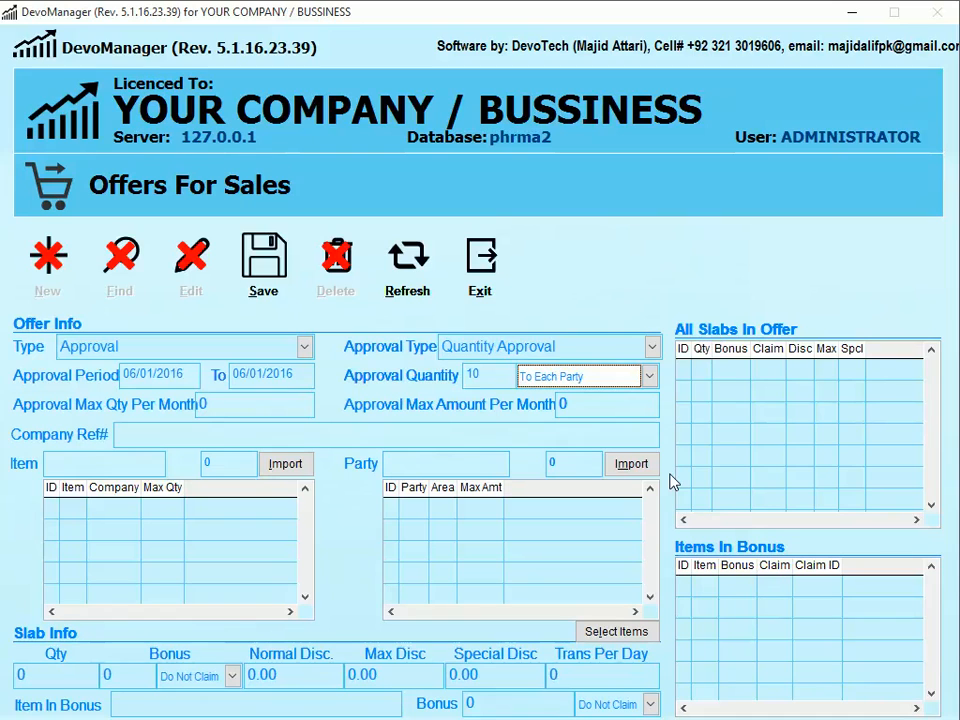
key("Tab")
key("Tab")
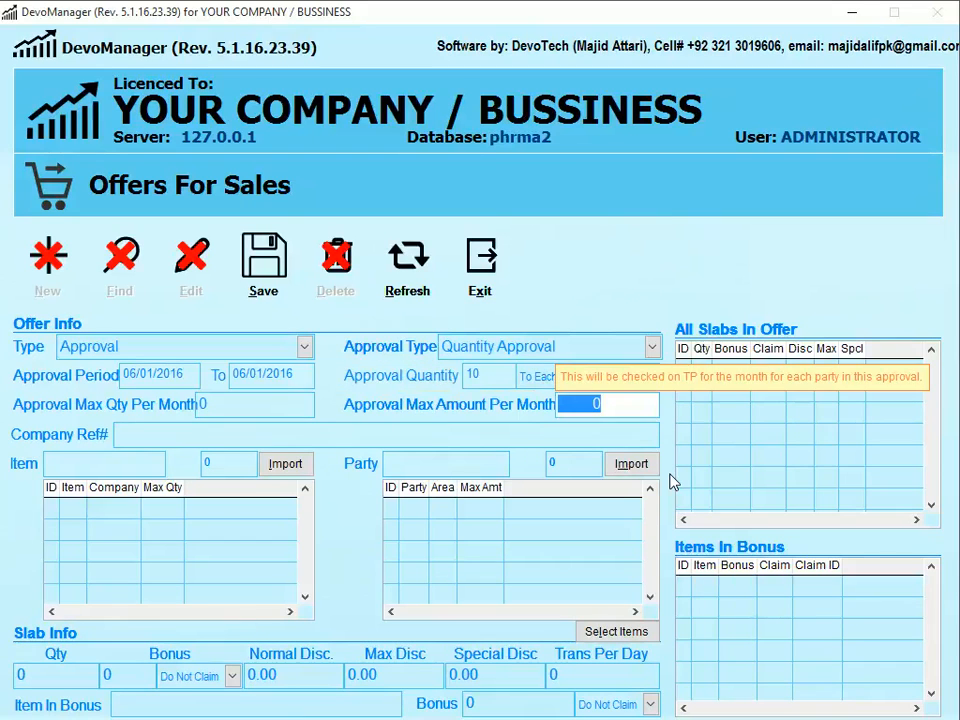
key("shift+Tab")
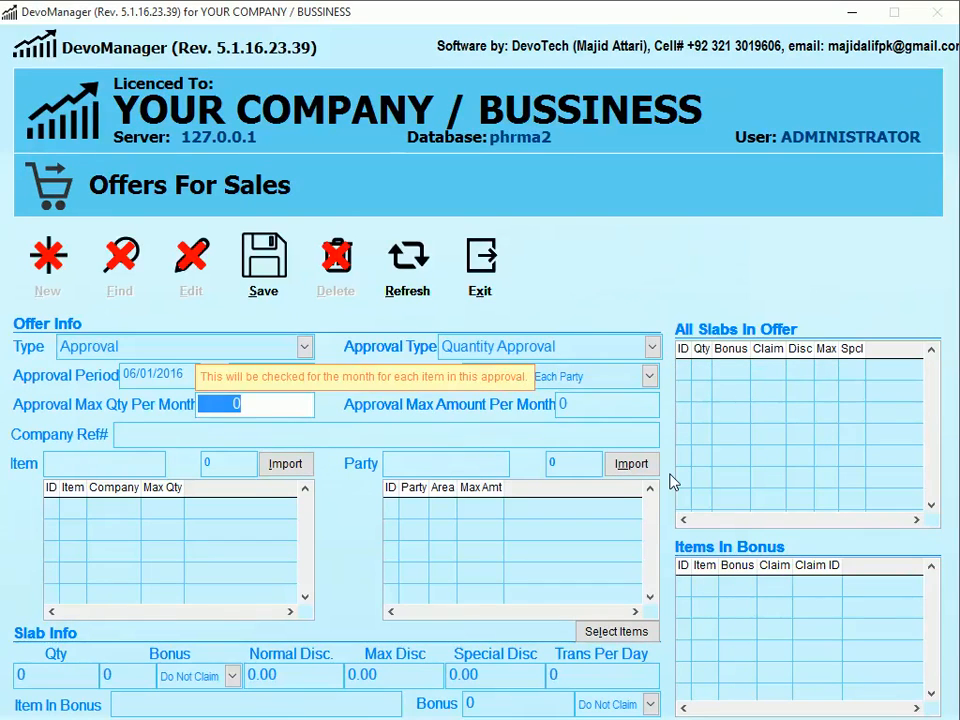
key("Tab")
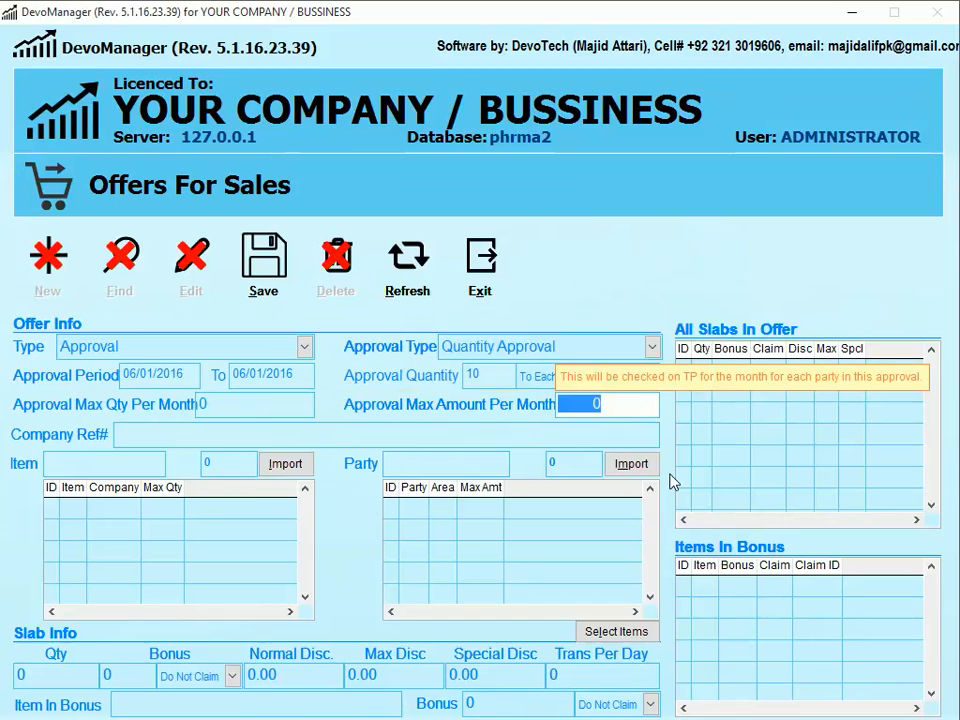
key("shift+Tab")
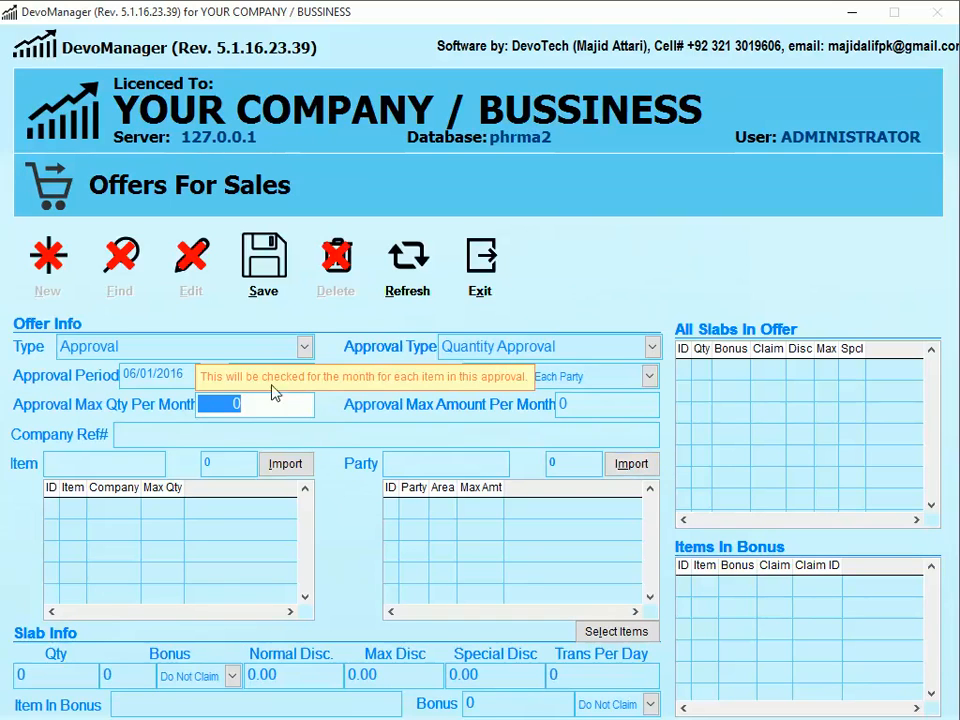
left_click_drag(253, 404, 189, 393)
- Keep Quantity Approval, with approval quantity 100 and a monthly maximum of 30 per item
left_click(495, 345)
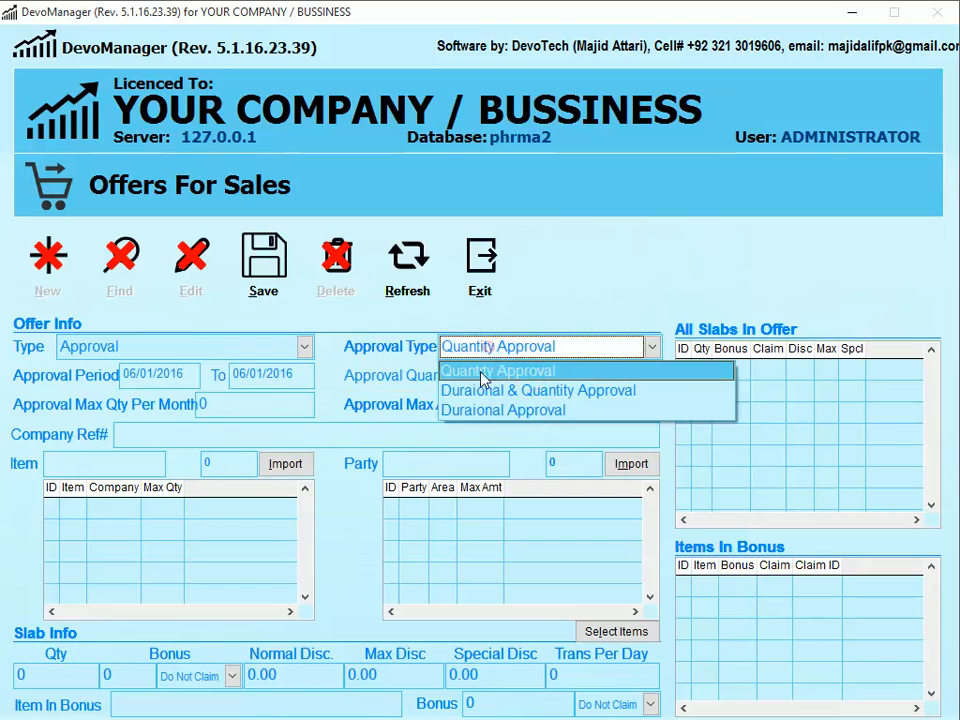
left_click(585, 281)
key("Tab")
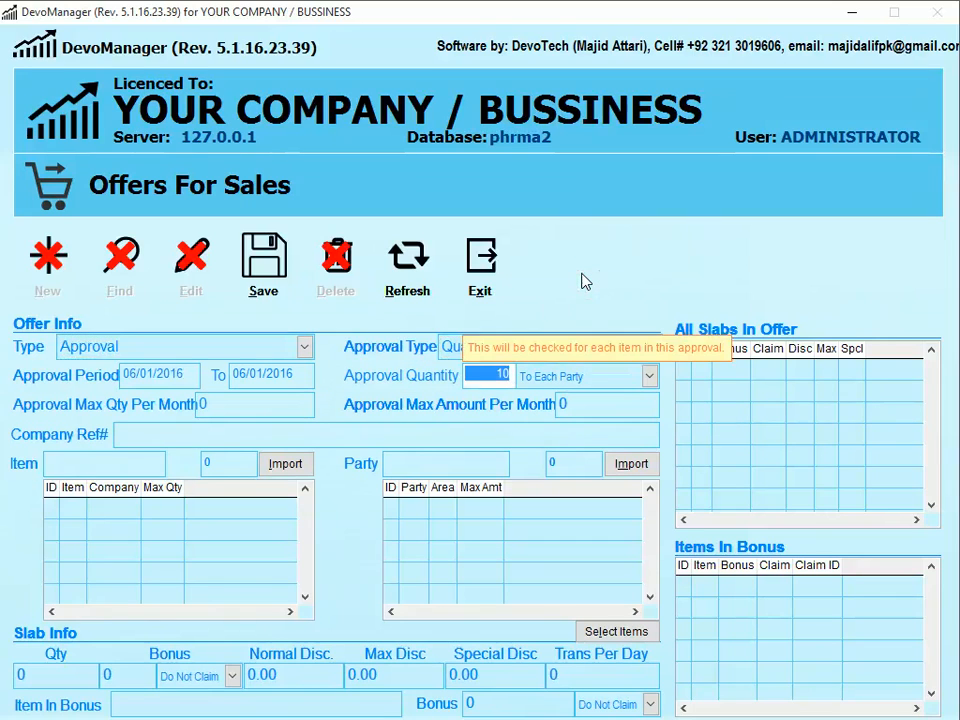
type("100")
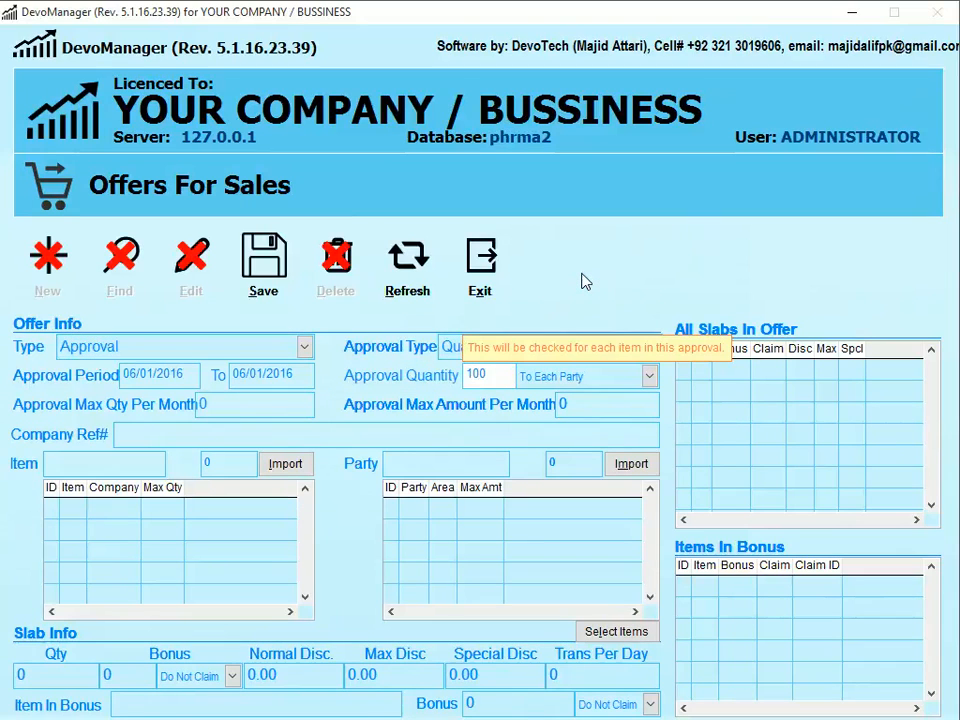
key("Tab")
type("30")
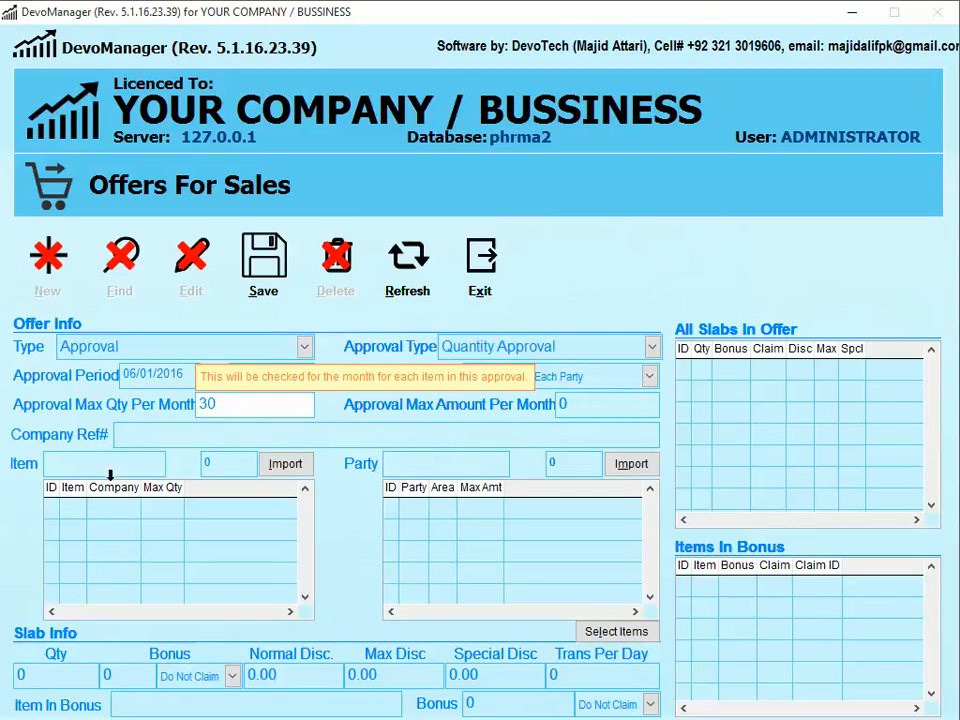
left_click(231, 464)
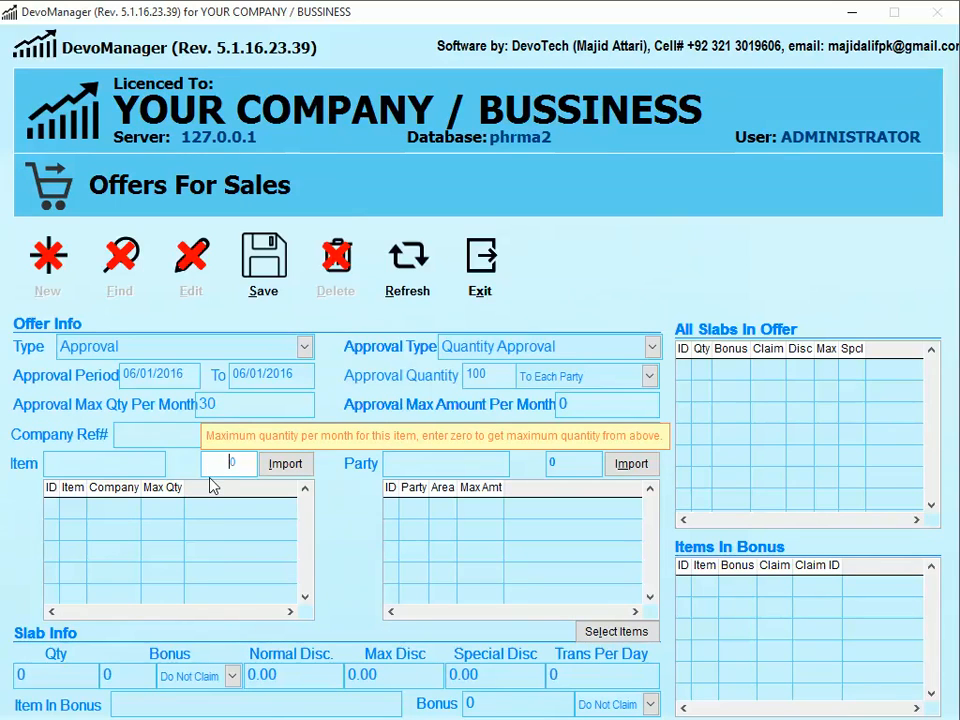
- Enter 50000 as the Approval Max Amount Per Month
left_click(231, 402)
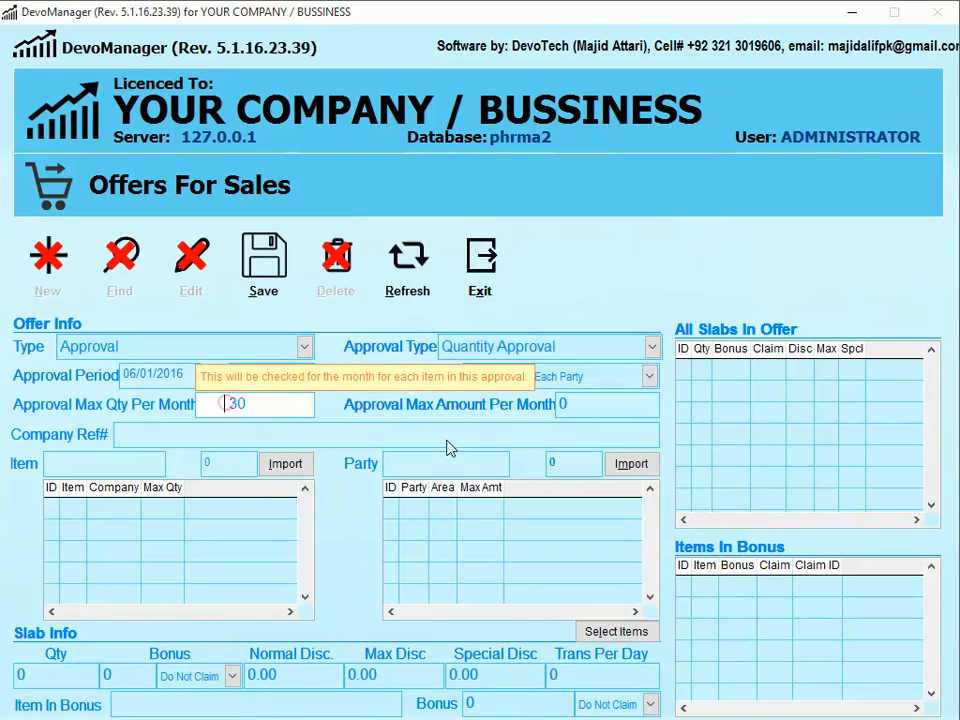
left_click(568, 405)
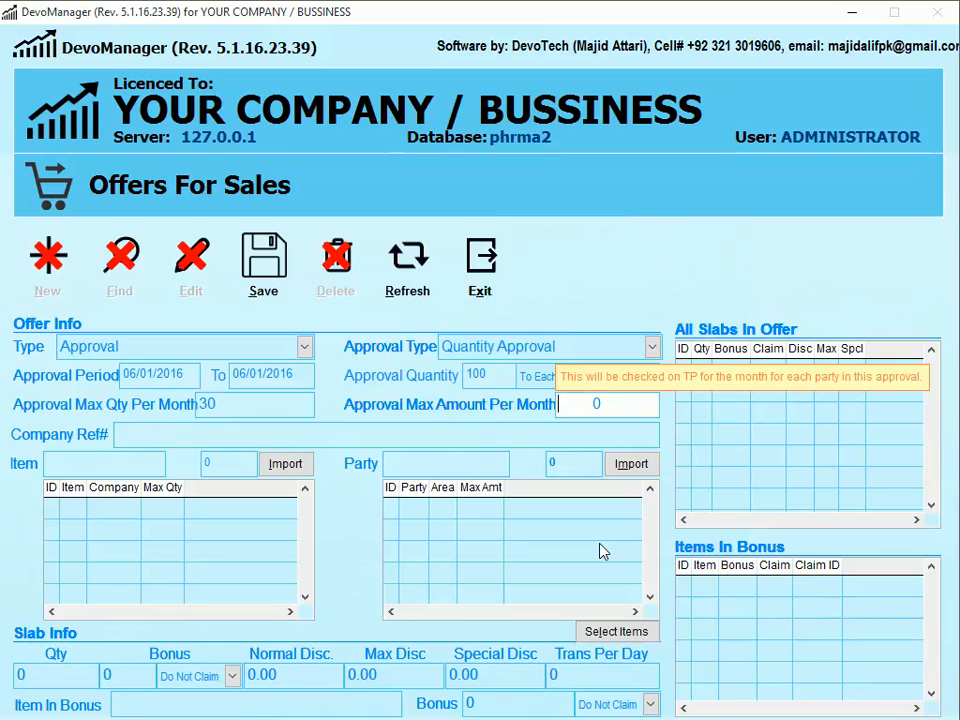
double_click(617, 406)
type("50000")
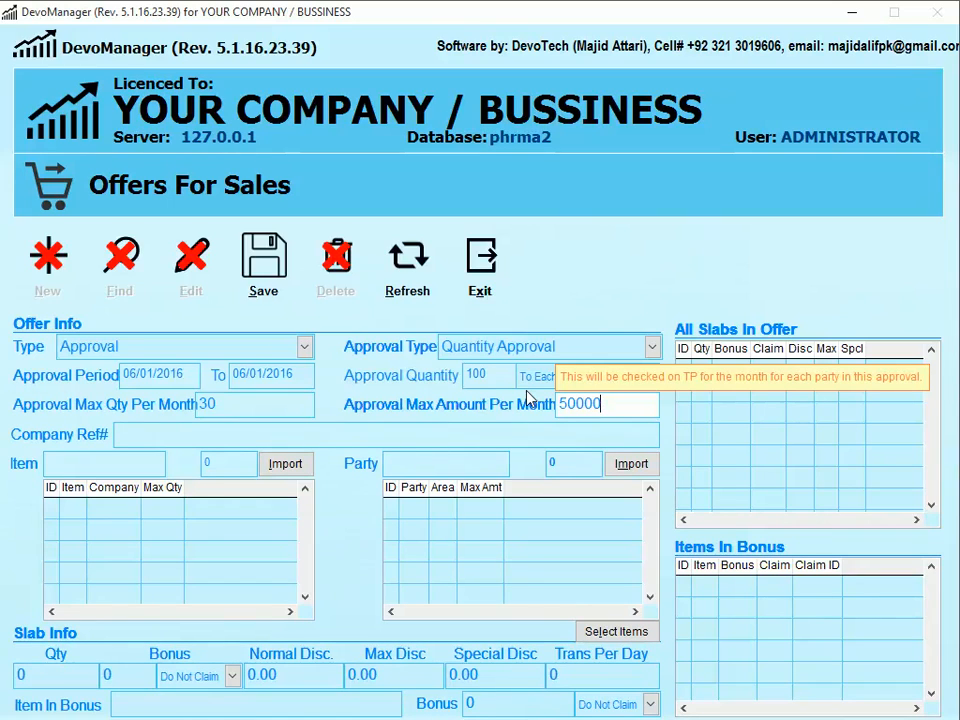
- Clear monthly Max Qty and Max Amount to 0 and retype approval quantity 10
key("shift+Tab")
key("Delete")
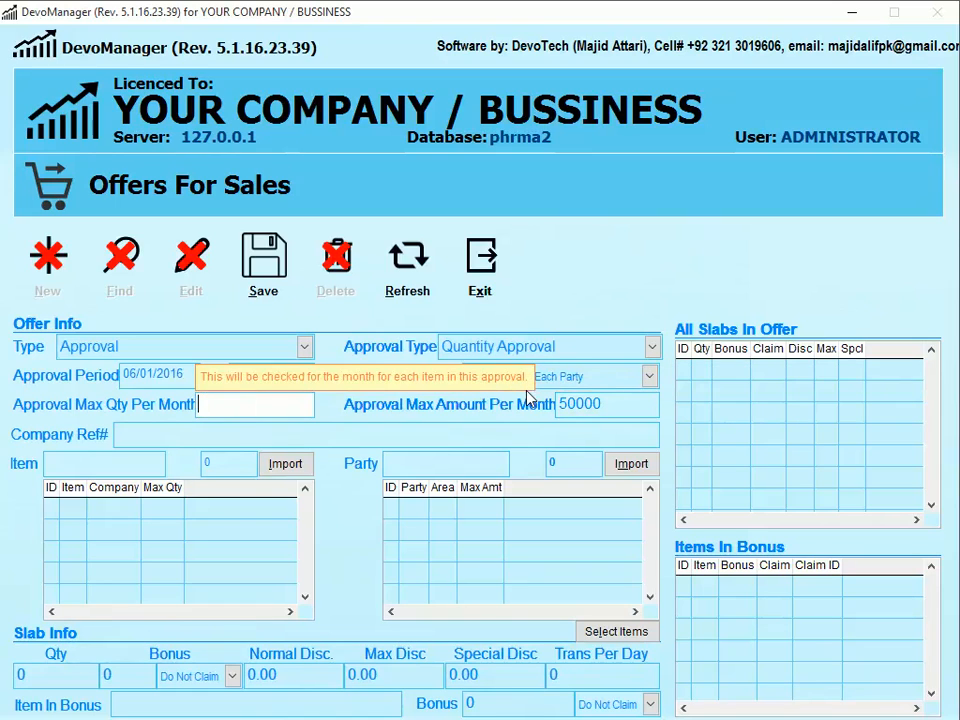
key("Tab")
key("Delete")
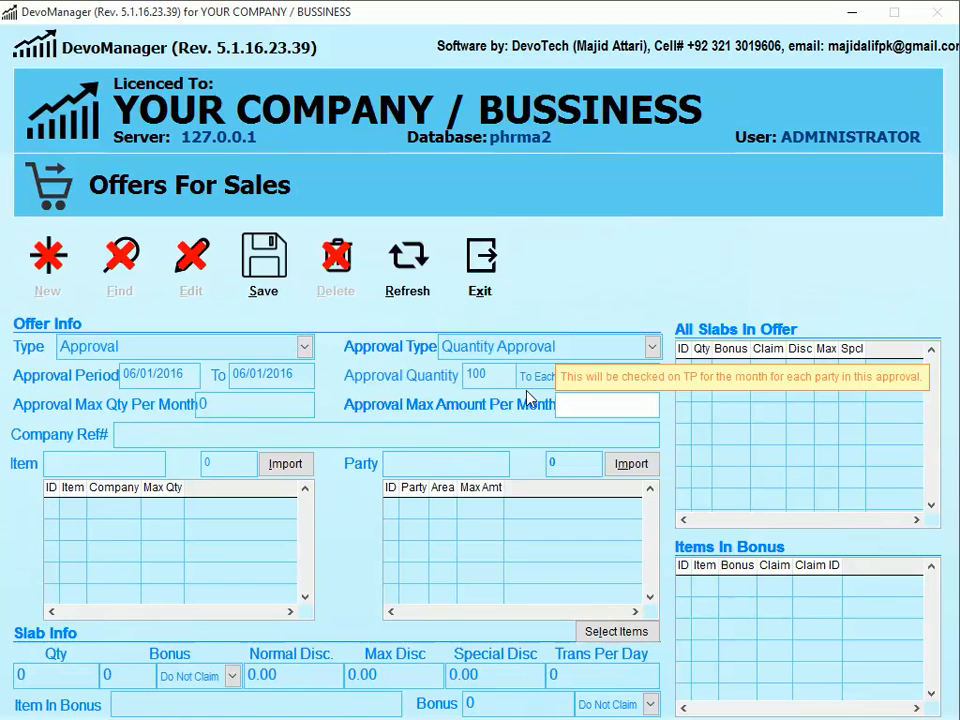
key("shift+Tab")
key("shift+Tab")
type("10")
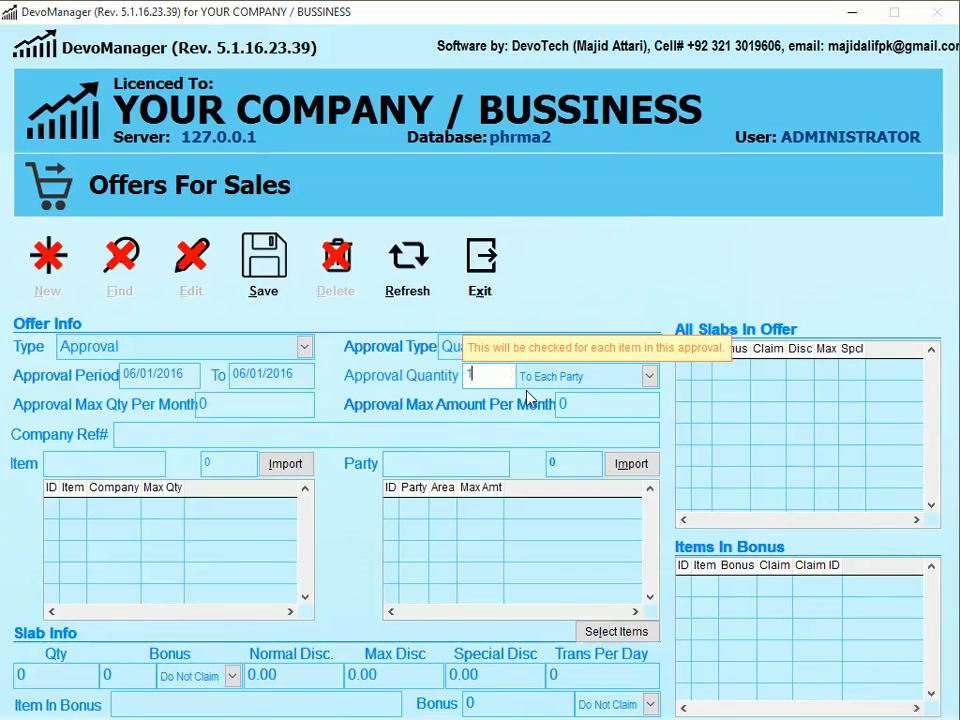
key("Tab")
key("Tab")
key("Tab")
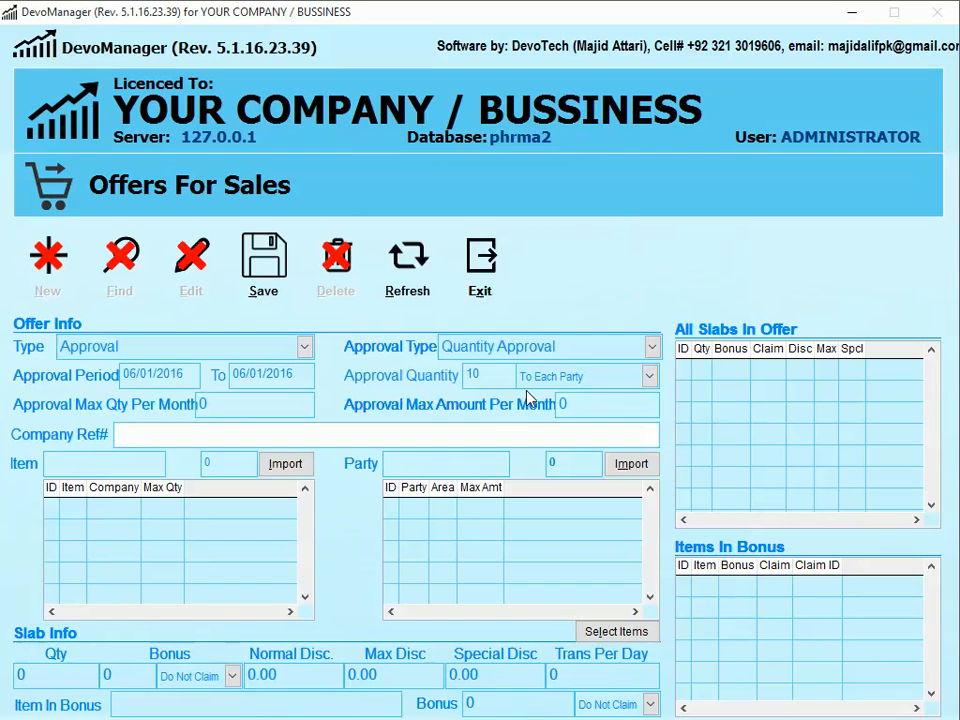
- Add CHYMORAL FORTE TAB 1*20 as the offer's item
key("Tab")
type("CHY")
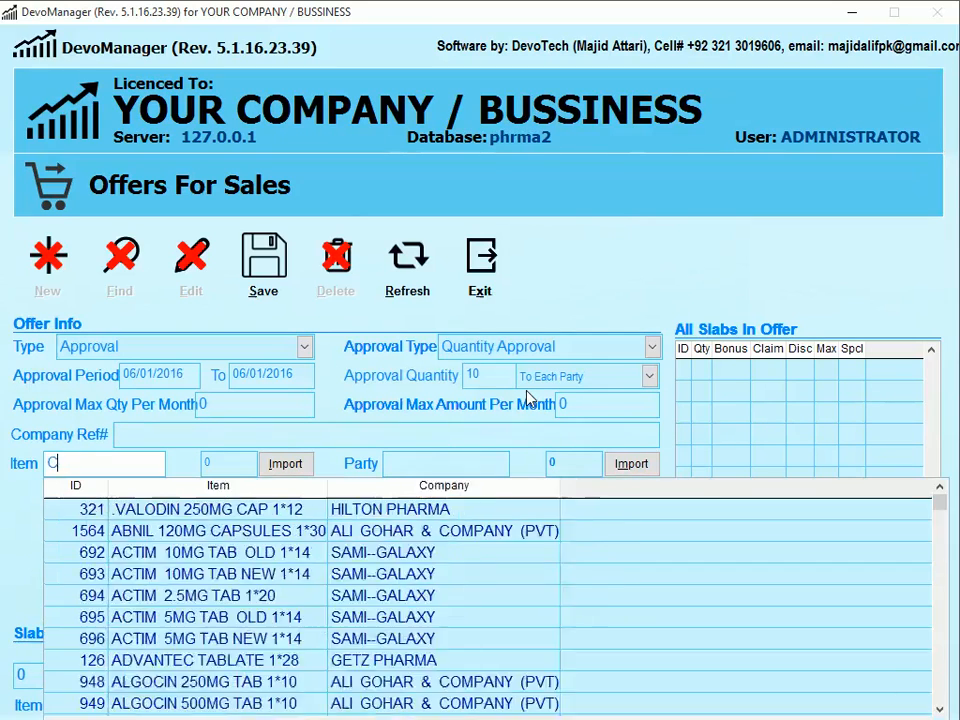
key("Tab")
key("Tab")
key("Return")
key("Tab")
key("Tab")
key("Tab")
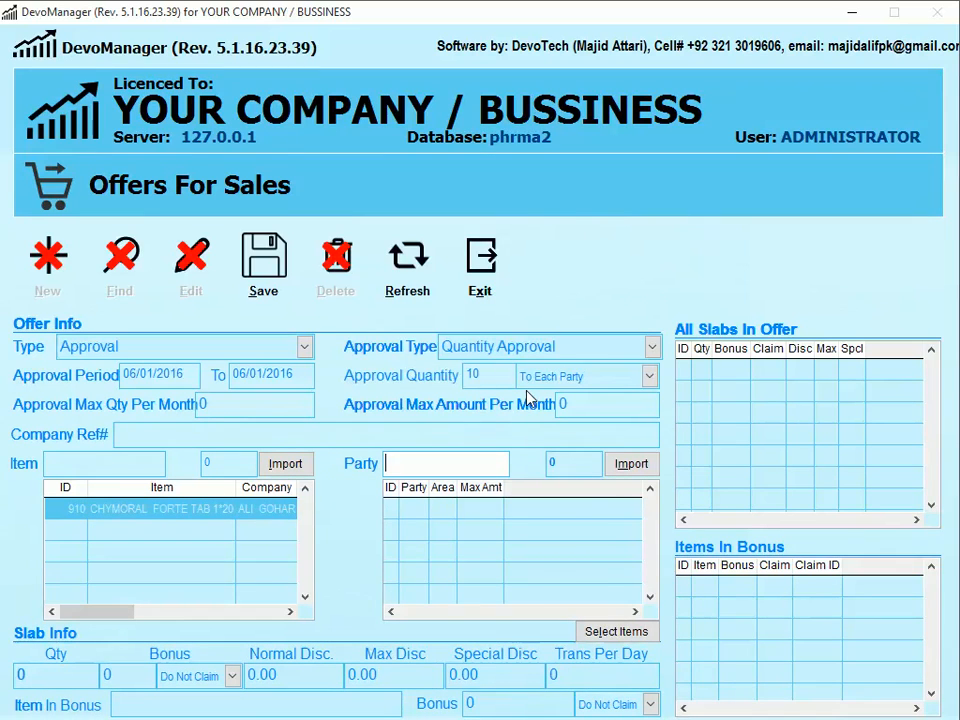
- Add parties MADINA1, MADINA2 and MADINA3 to the offer
type("MADINA")
key("Down")
key("Down")
key("Down")
key("Down")
key("Down")
key("Down")
key("Down")
key("Down")
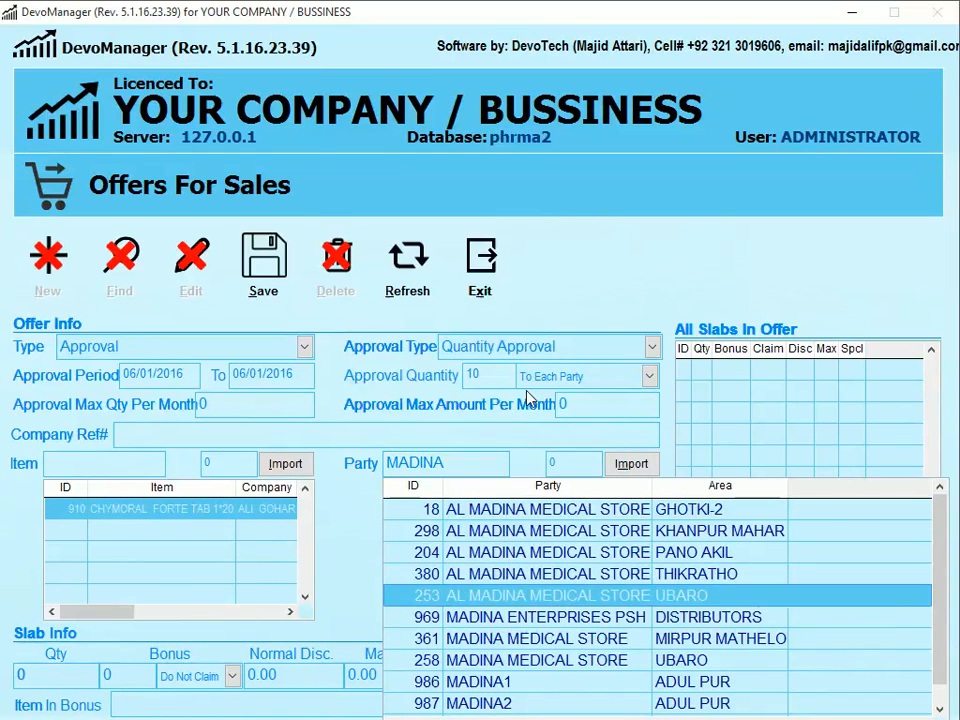
key("Return")
type("MADINA")
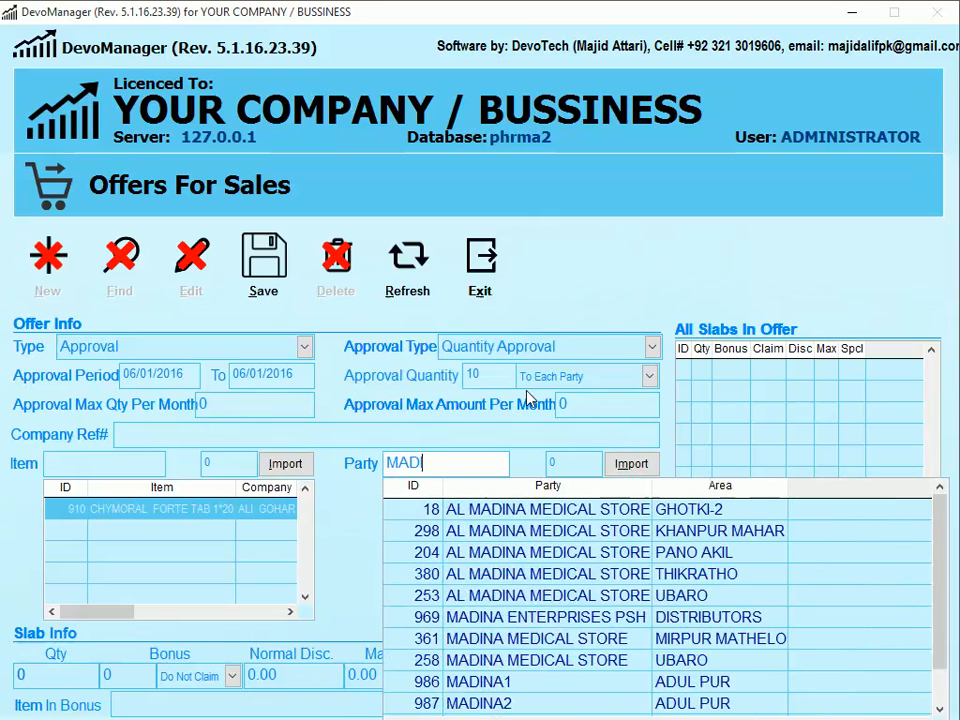
key("Down")
key("Down")
key("Down")
key("Down")
key("Down")
key("Down")
key("Down")
key("Down")
key("Down")
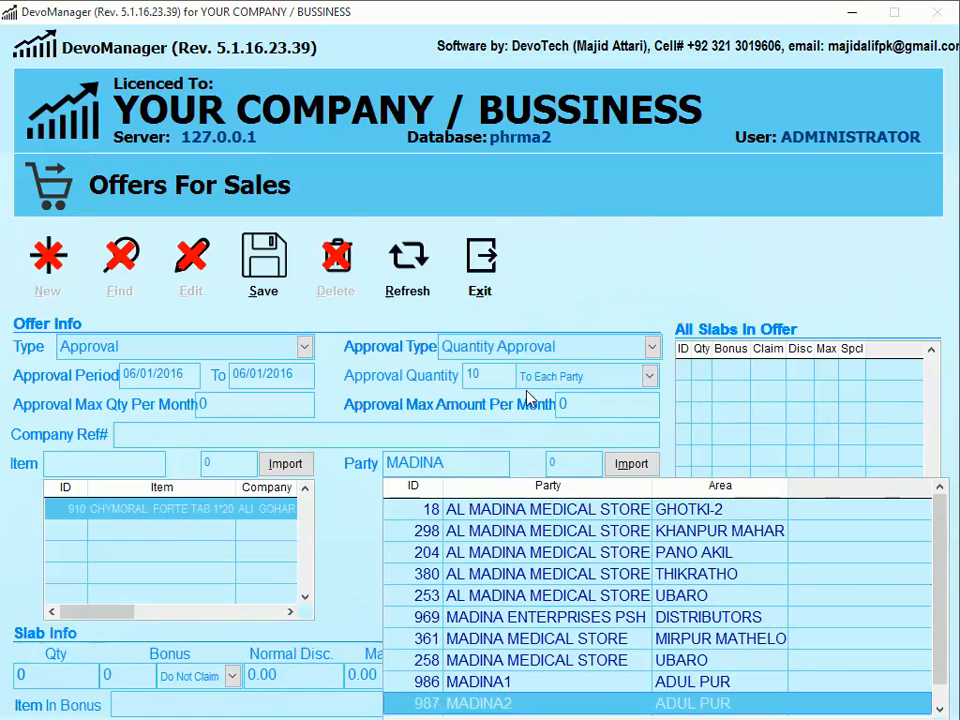
key("Return")
type("MAFD")
key("BackSpace")
key("BackSpace")
type("DIONA")
key("BackSpace")
key("BackSpace")
key("BackSpace")
type("NA2")
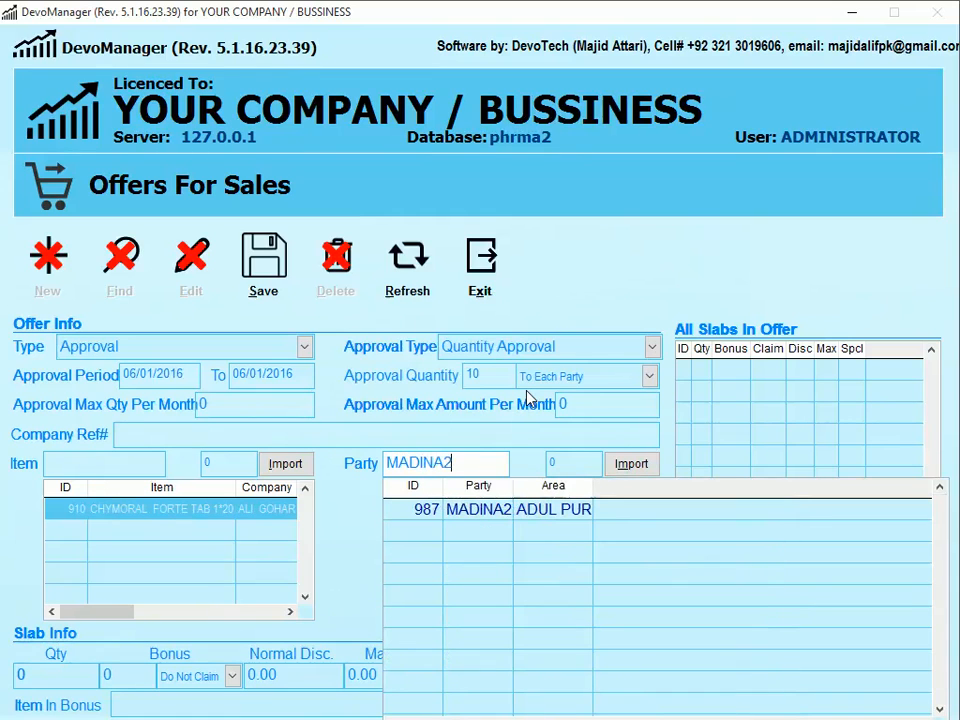
key("Return")
key("Return")
key("BackSpace")
type("3")
key("Return")
key("Return")
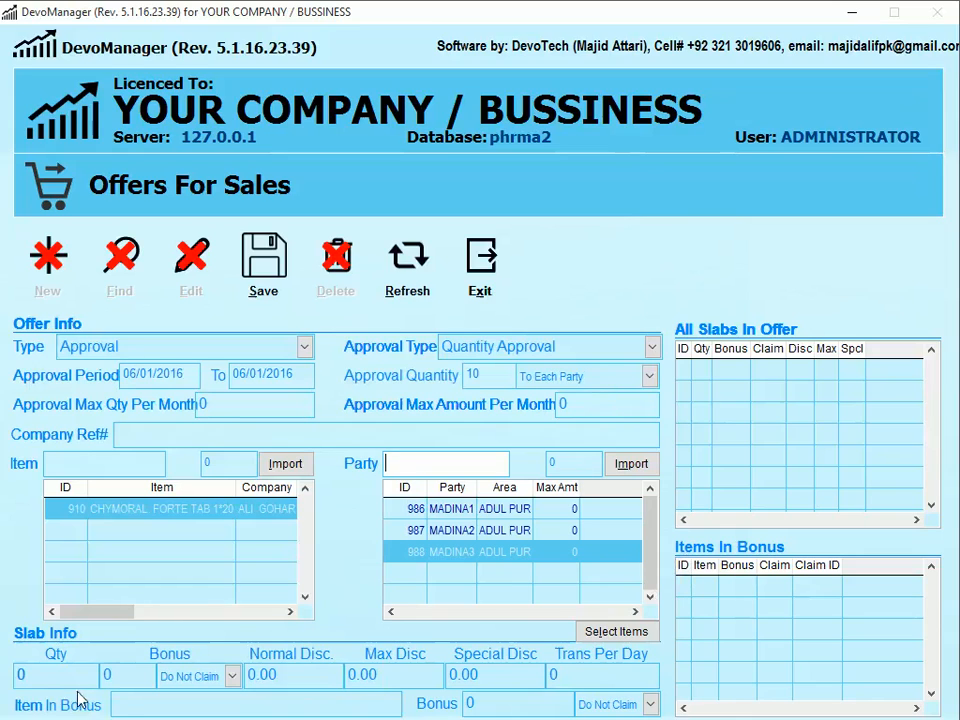
- Save a first slab of quantity 1 with 20% special discount
left_click(45, 675)
type("1")
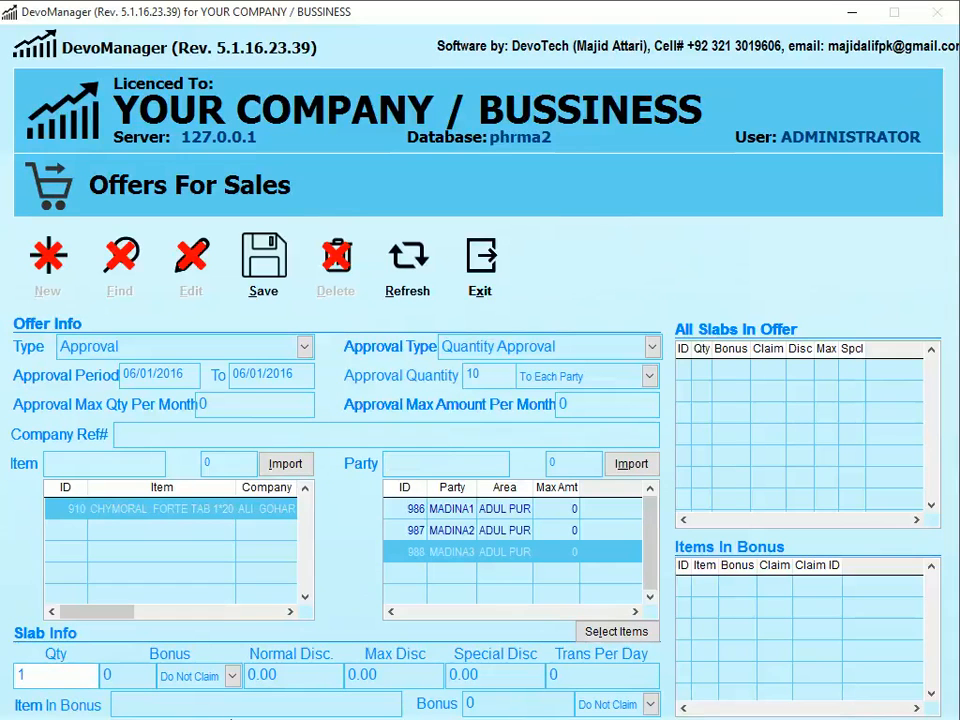
key("Return")
key("Return")
key("Return")
key("Return")
type("20")
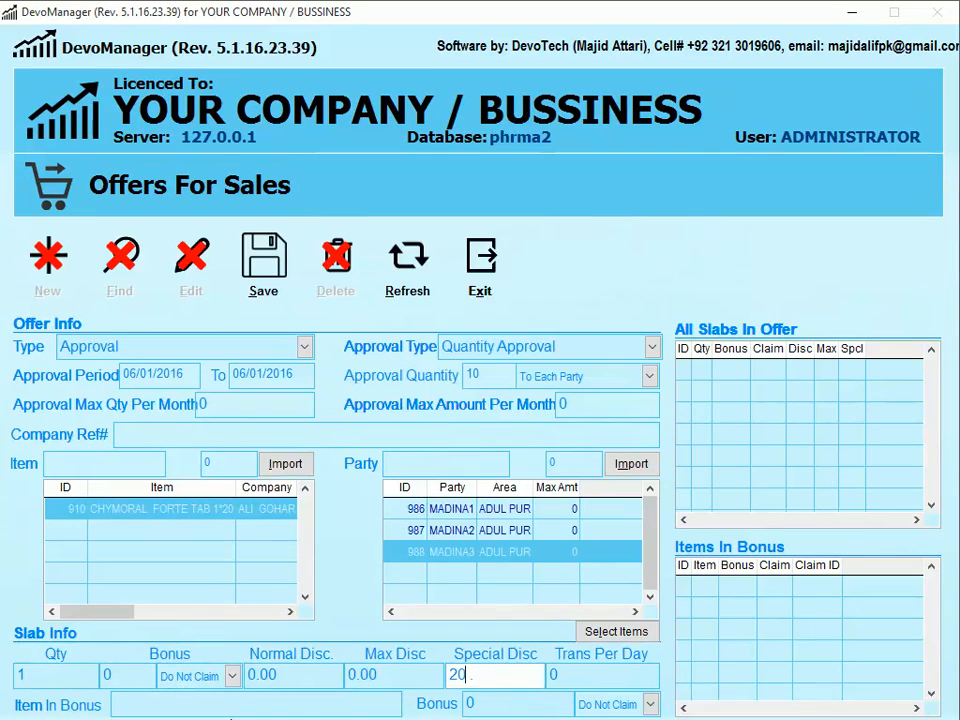
left_click(264, 262)
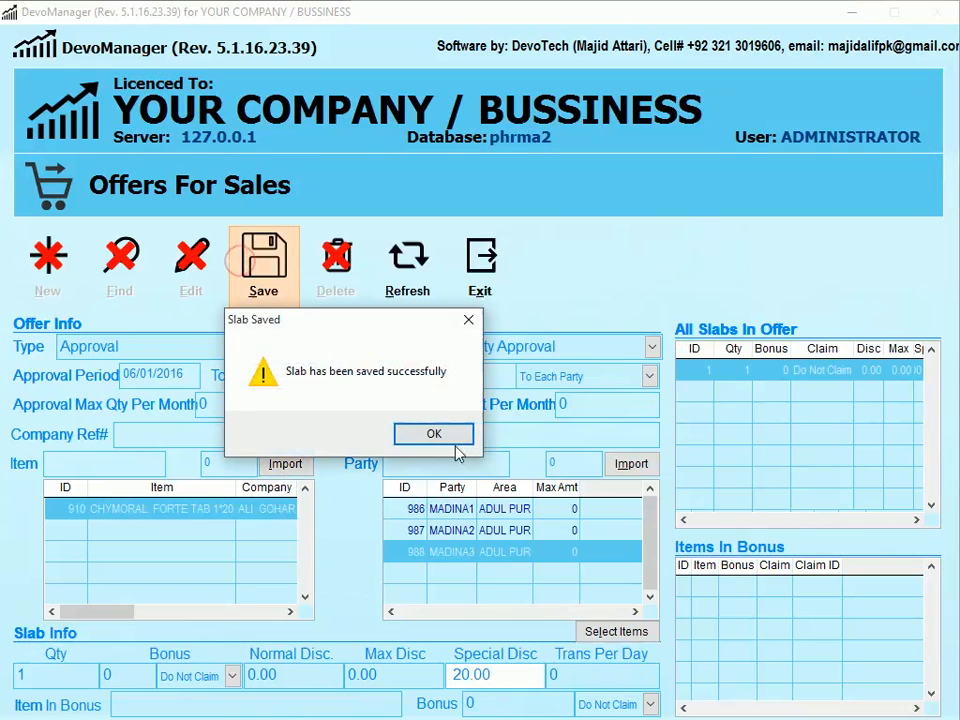
key("Return")
- Save a quantity 50 slab with 25% special discount, then clear the form for a new offer
type("50")
key("Return")
key("Return")
key("Return")
type("25")
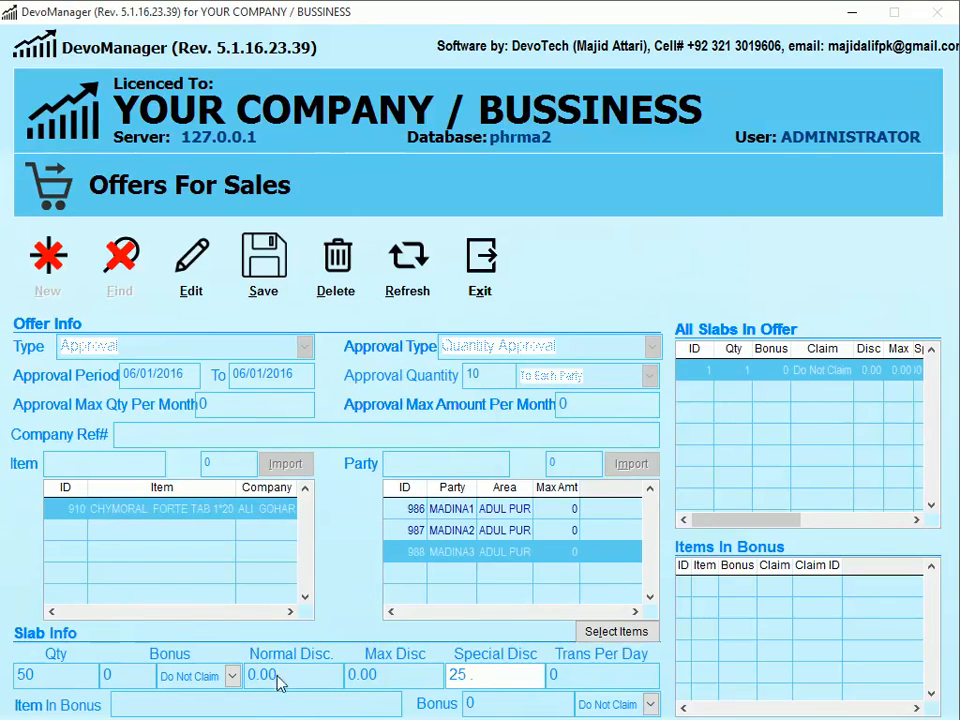
left_click(263, 265)
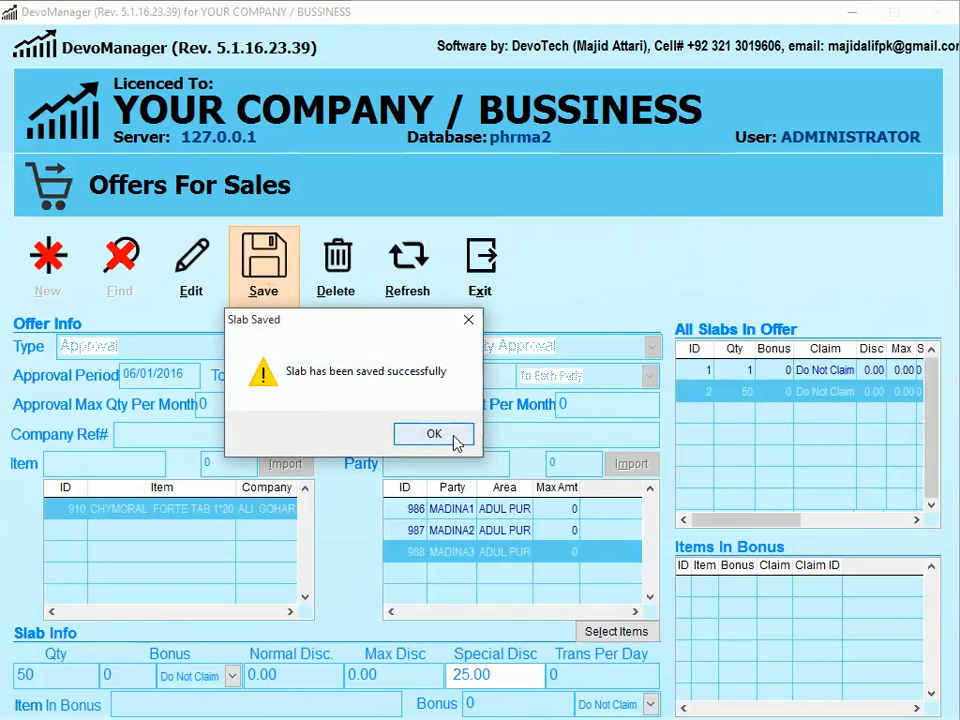
left_click(453, 438)
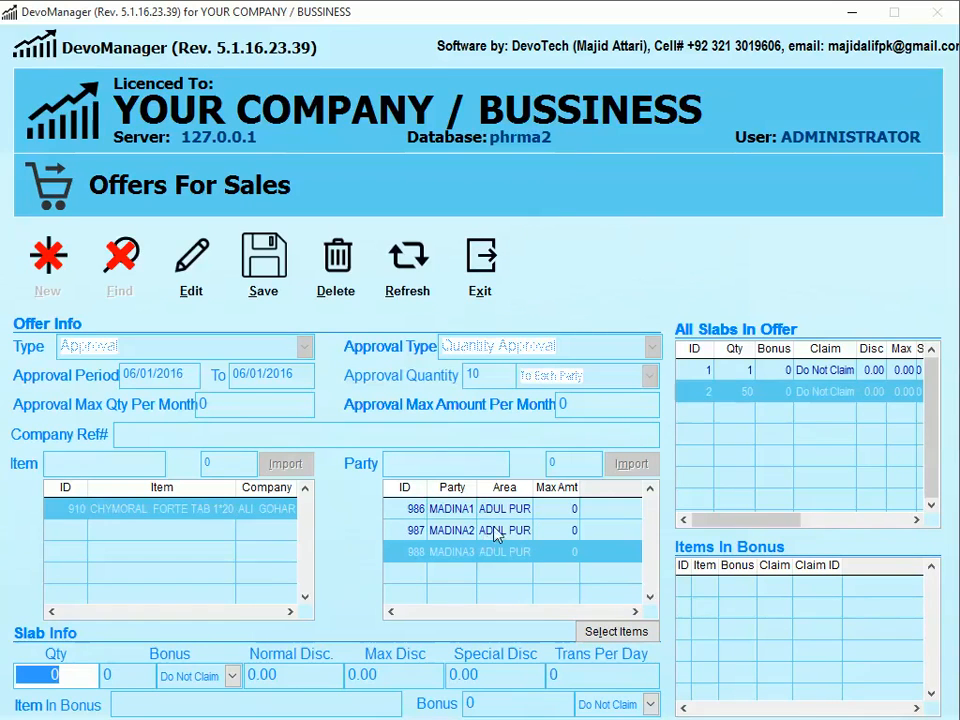
left_click(407, 262)
left_click(62, 280)
- Leave the offer type unchanged and close the Offers For Sales form
left_click(240, 350)
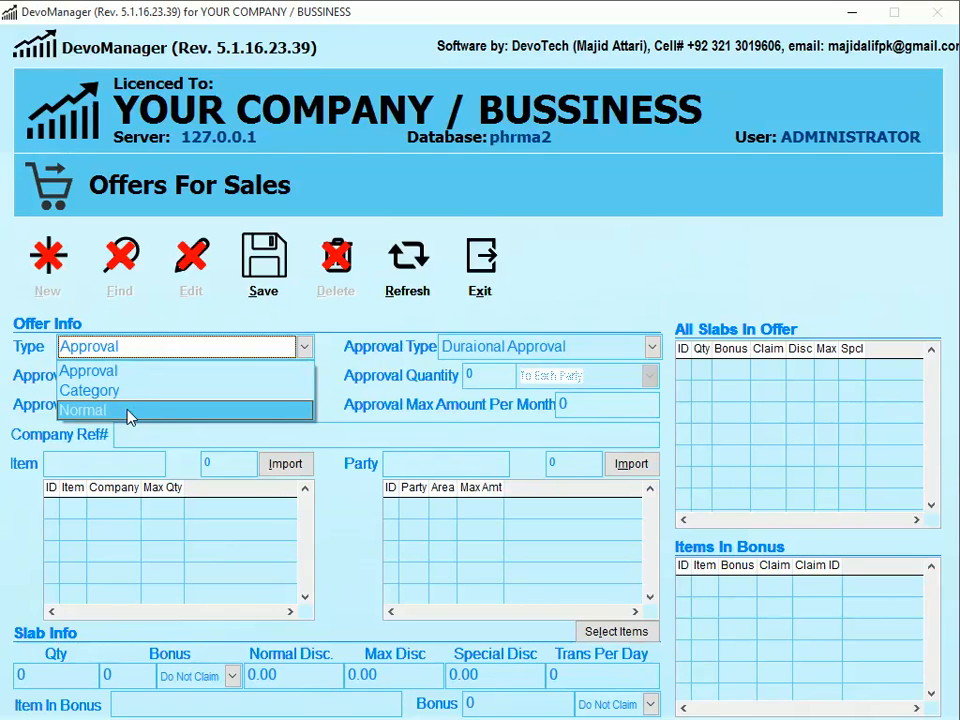
left_click(480, 262)
left_click(480, 262)
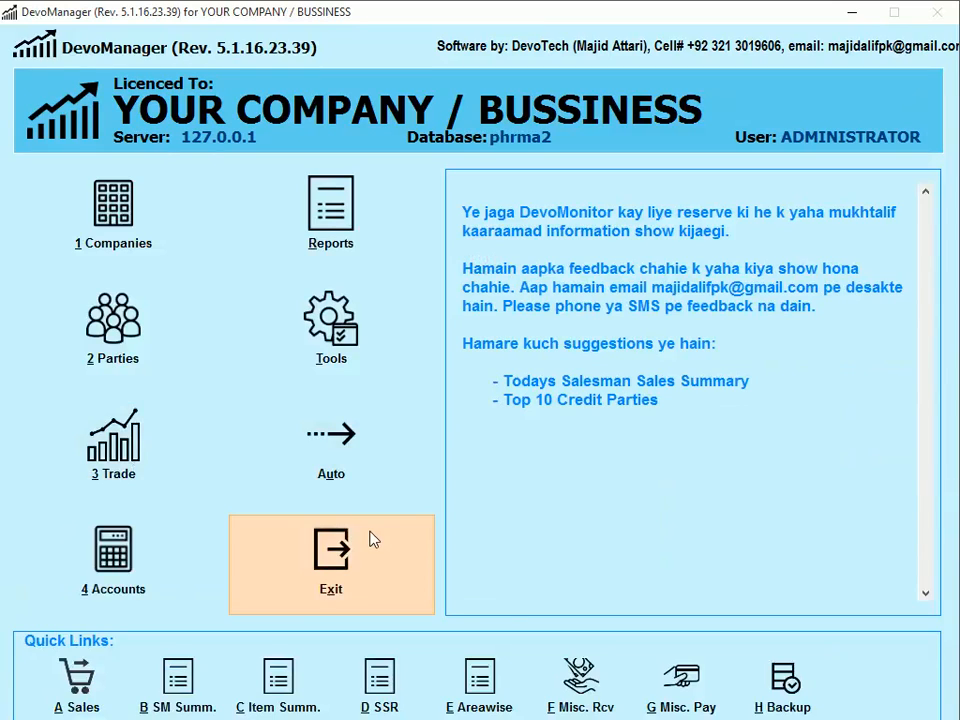
- Start new Normal sales invoice 4 with MADINA1 as the party
key("a")
key("Return")
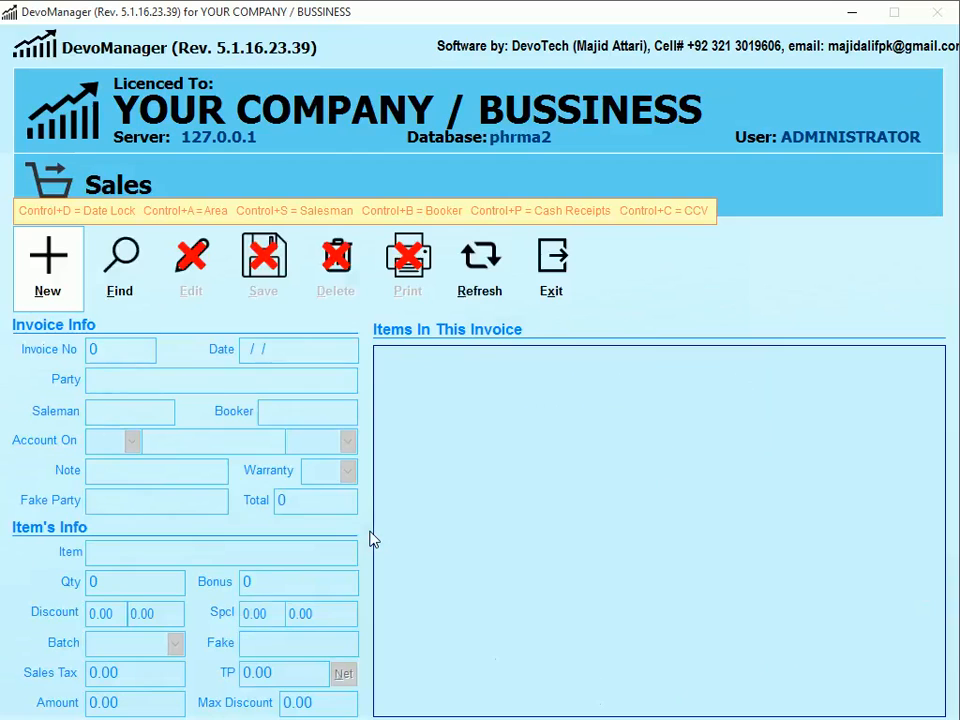
key("alt+n")
key("Tab")
type("MADINA1")
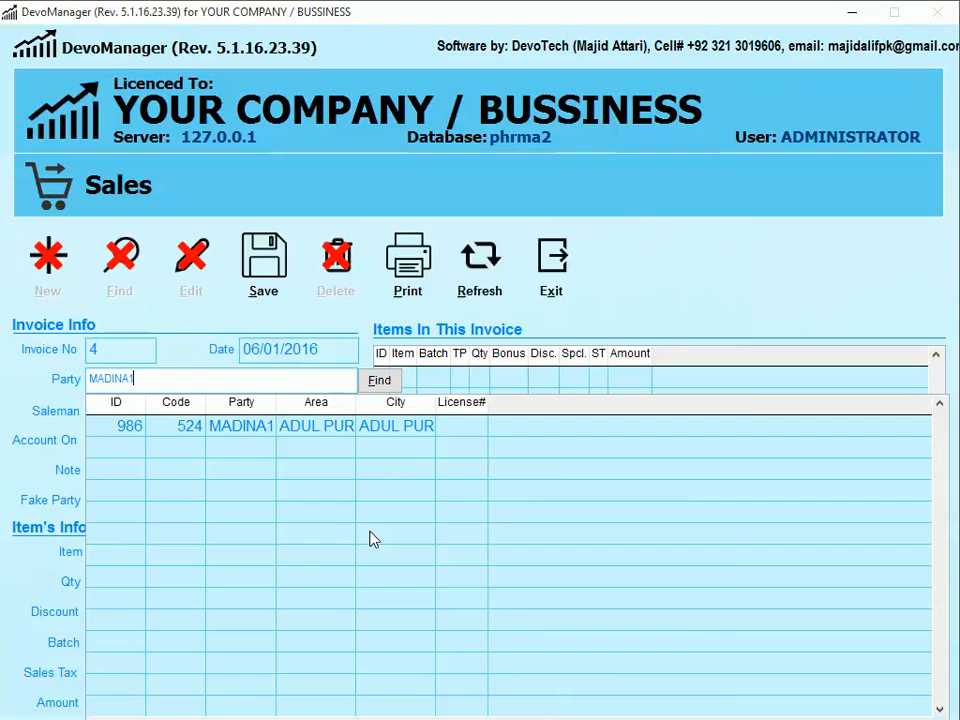
key("Down")
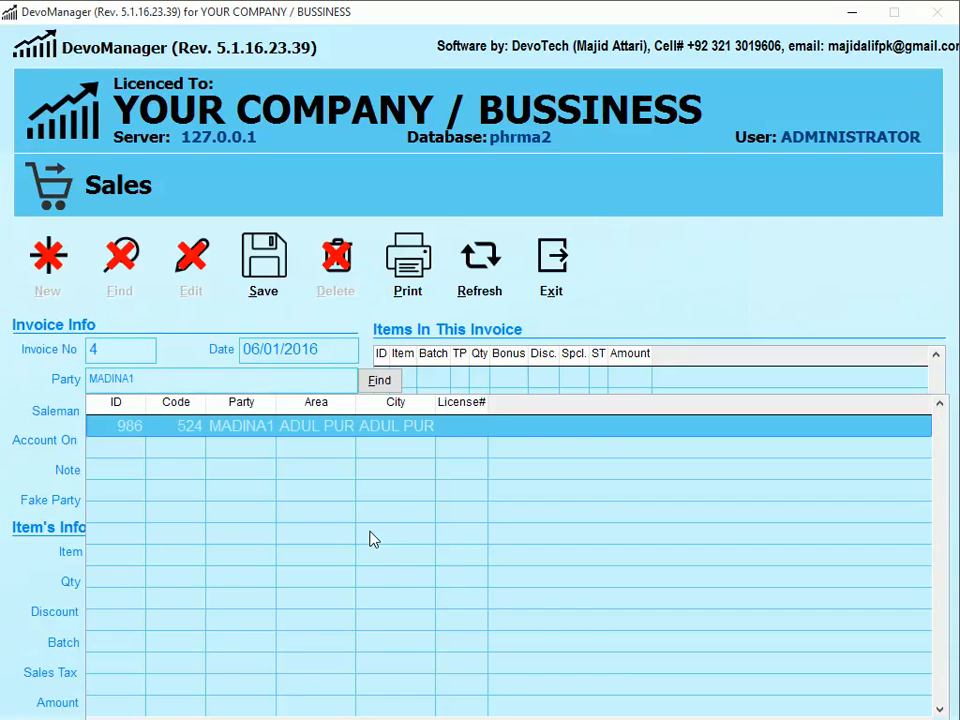
key("Return")
- Assign the salesman and add 1 CHYMORAL FORTE TAB 1*20 at 20% special discount
type("A")
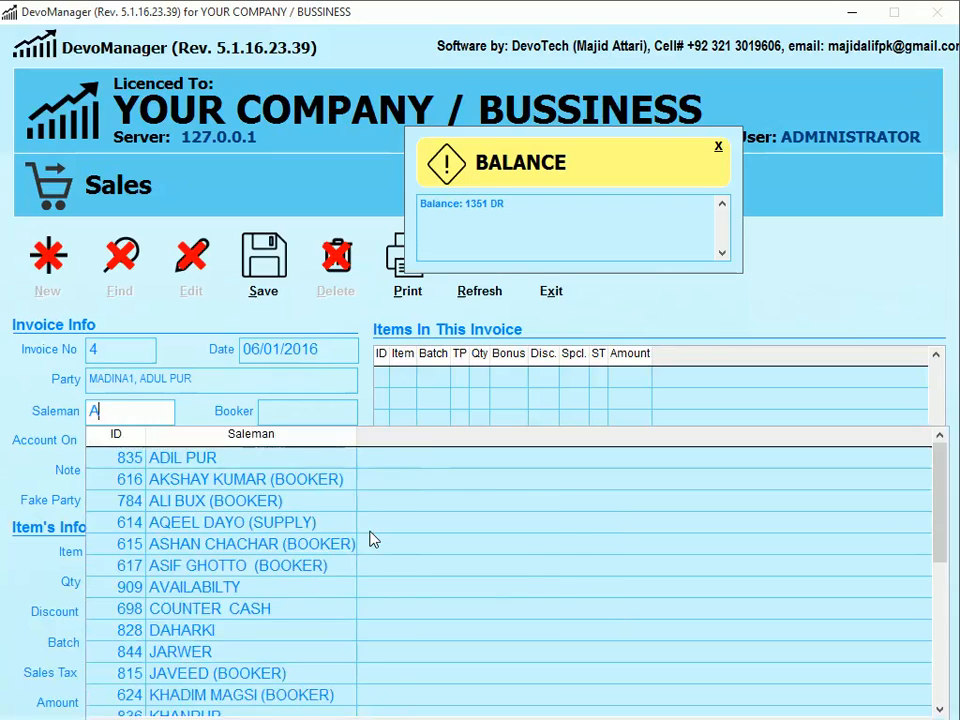
key("Return")
key("Return")
key("Return")
key("Return")
key("Return")
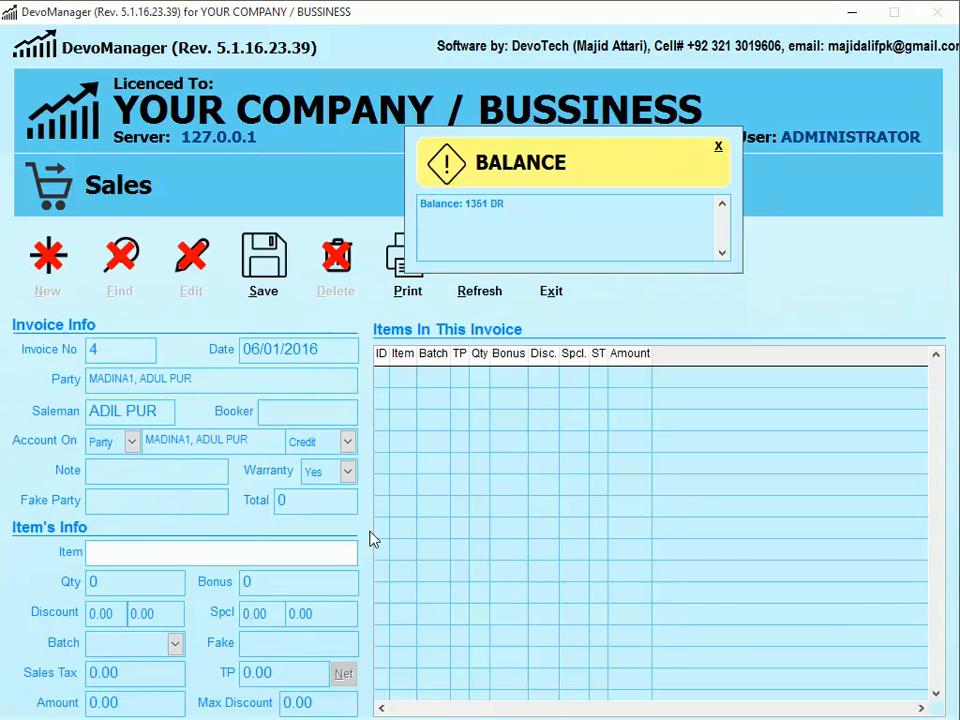
type("CHY")
key("Down")
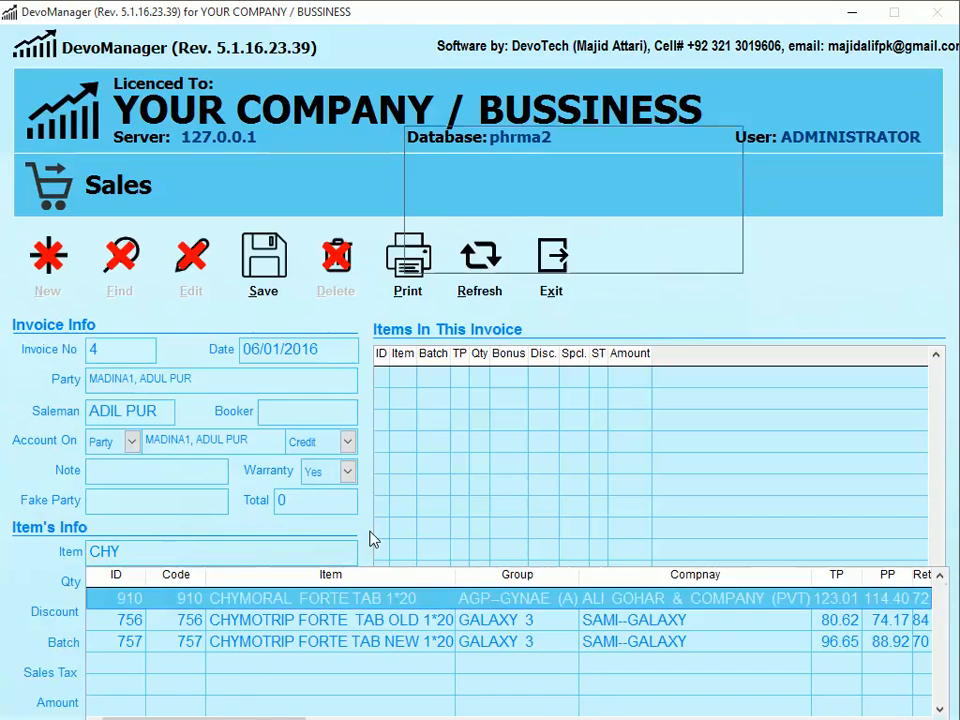
key("Return")
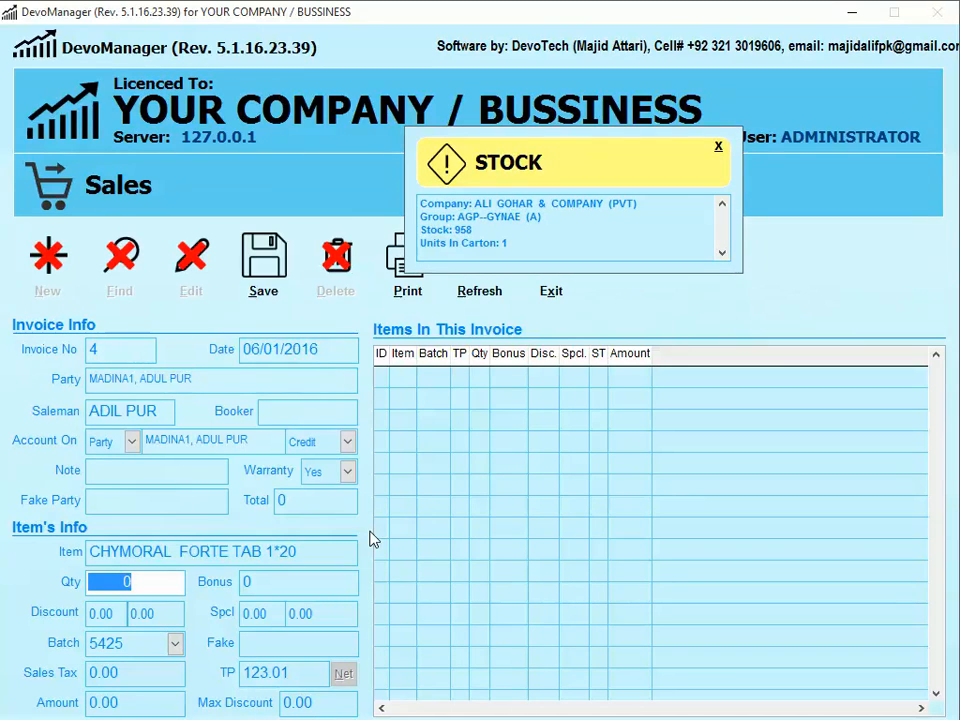
type("1")
key("Return")
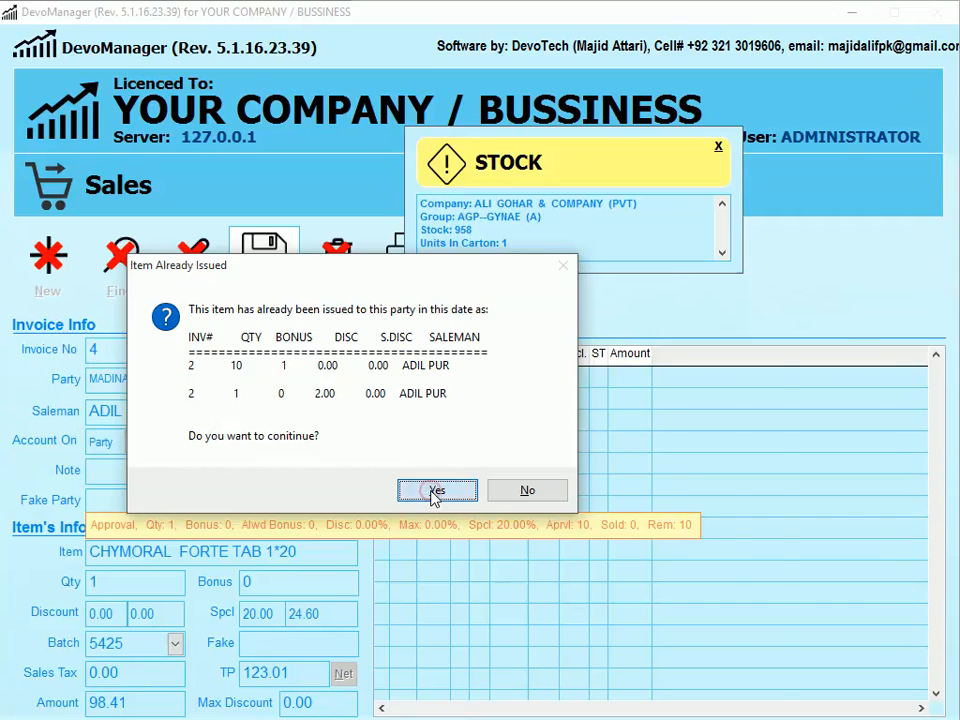
left_click(436, 495)
left_click(435, 438)
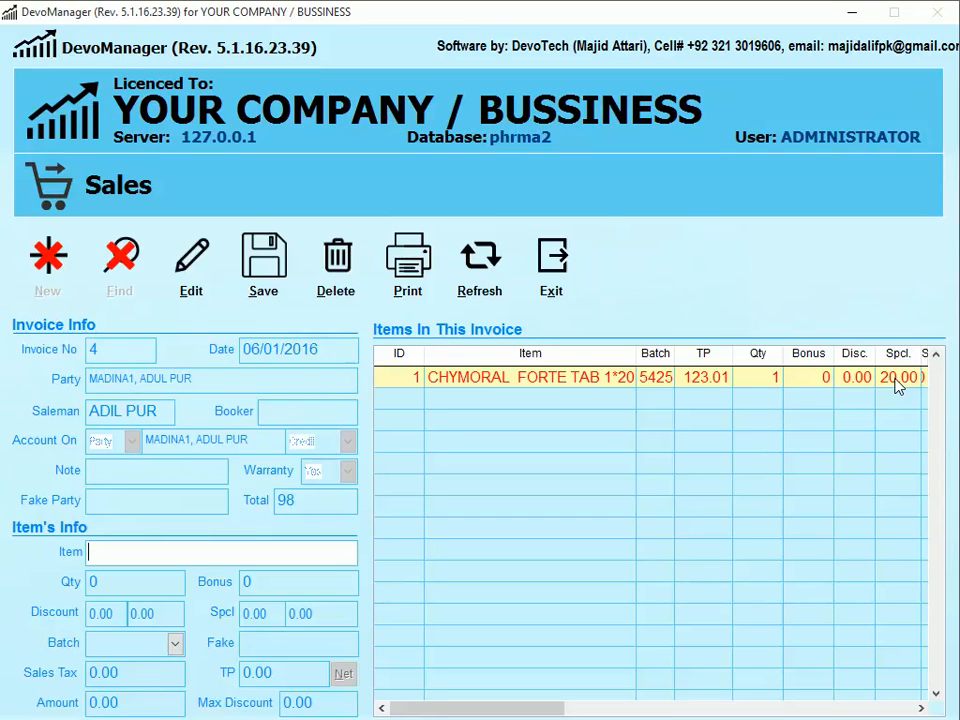
- Enter another CHYMORAL line at quantity 10, change it to 9, and check the special discount
type("CHY")
key("Down")
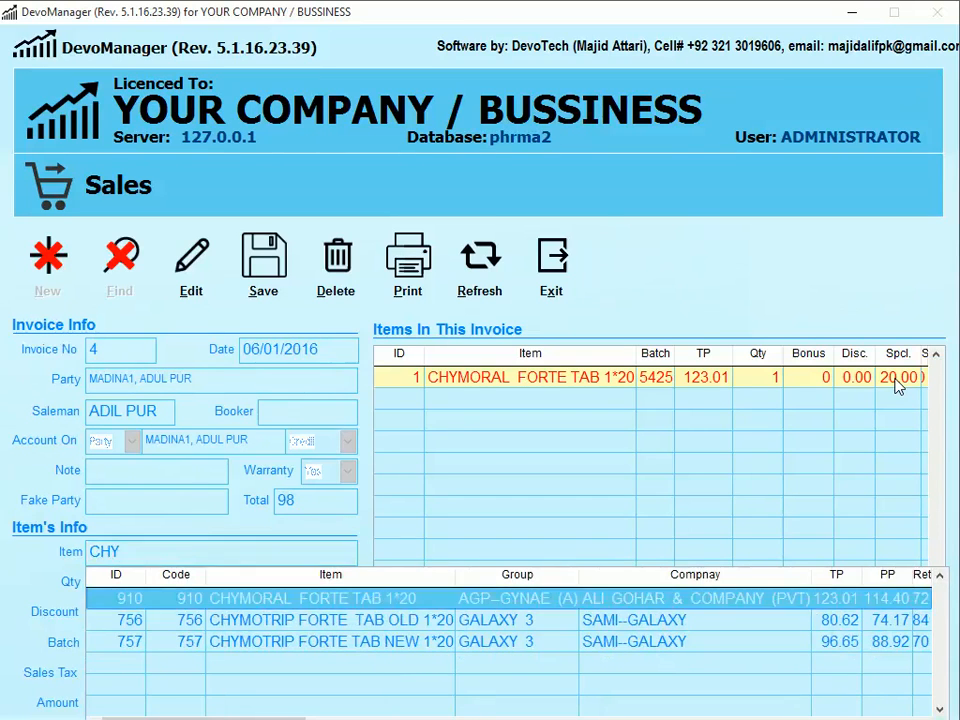
key("Return")
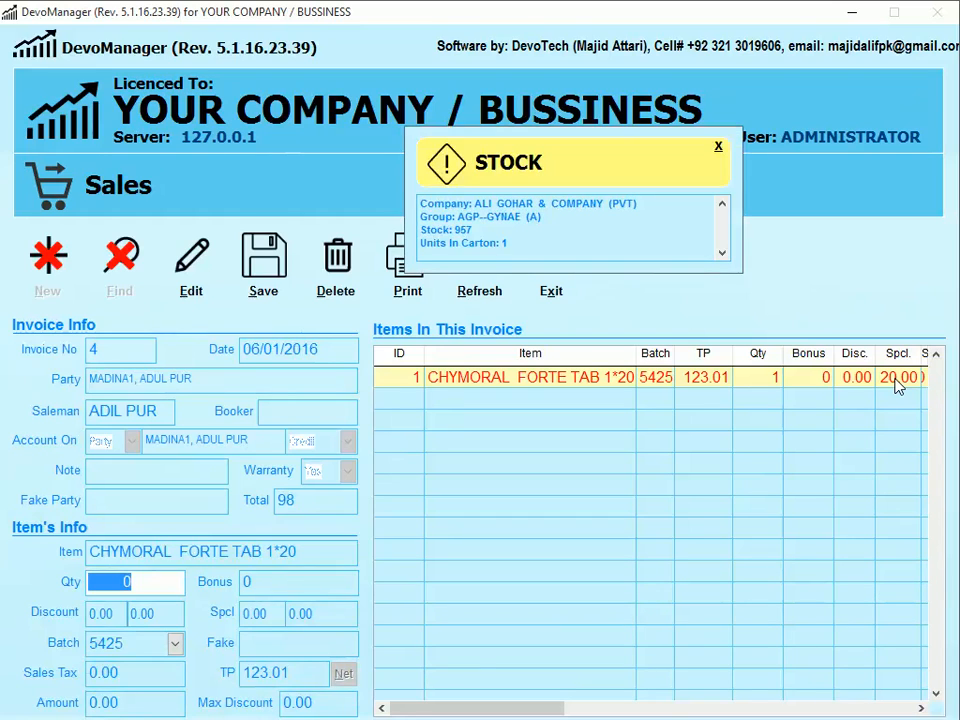
type("10")
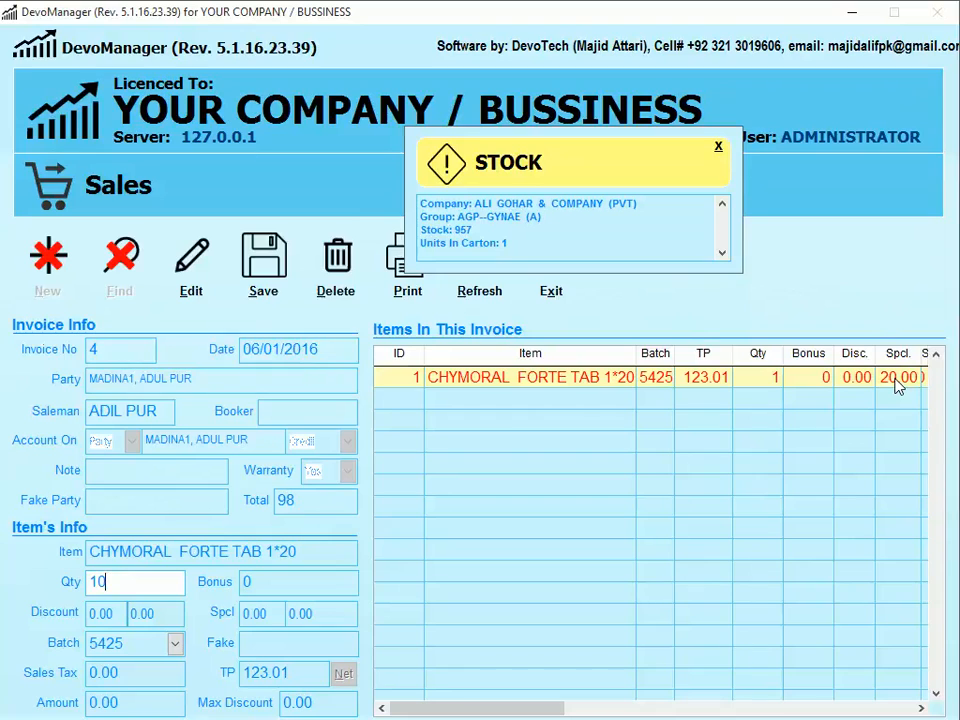
key("Return")
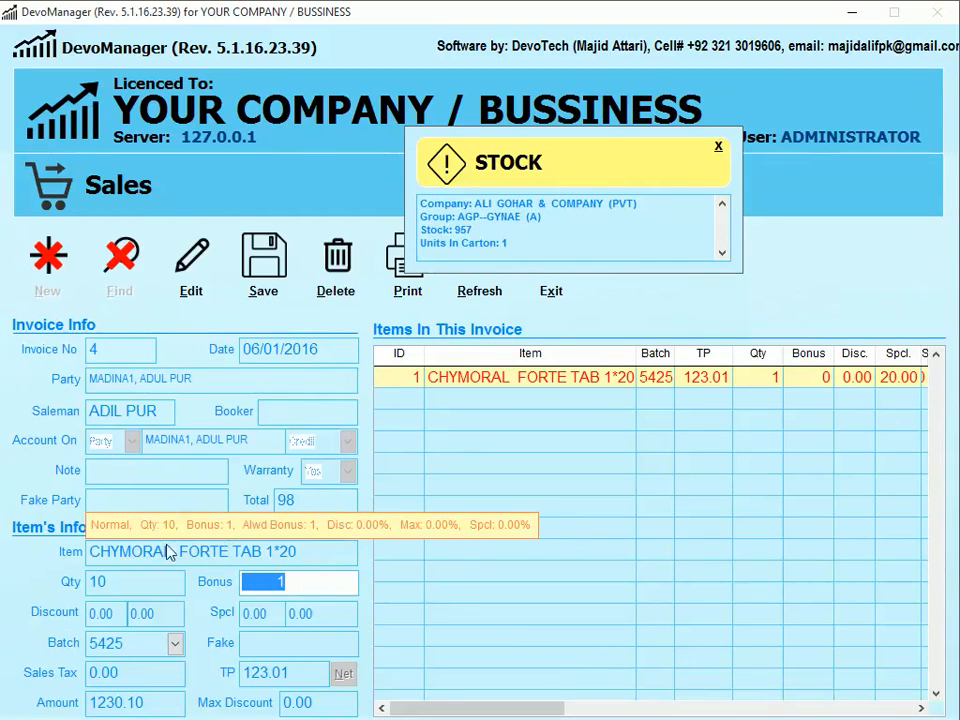
key("shift+Tab")
type("9")
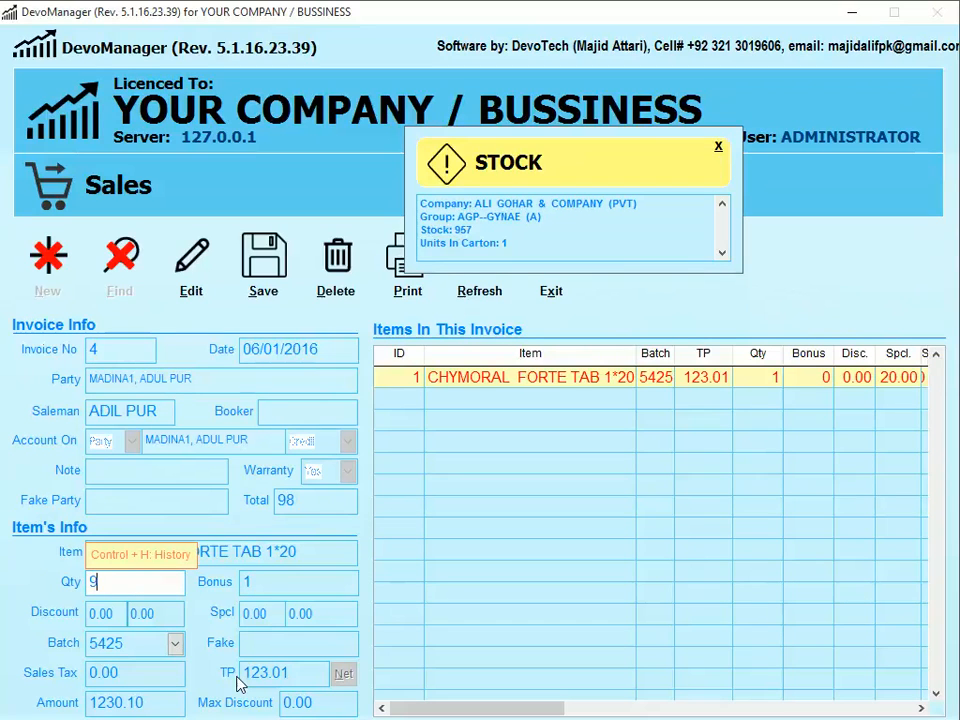
key("Tab")
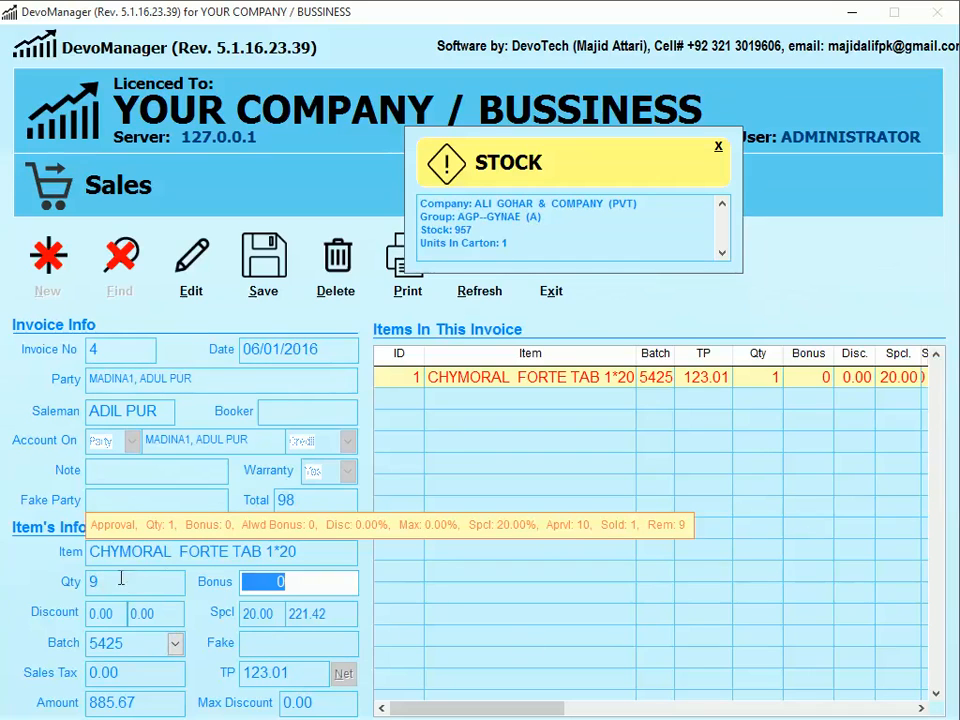
left_click(276, 614)
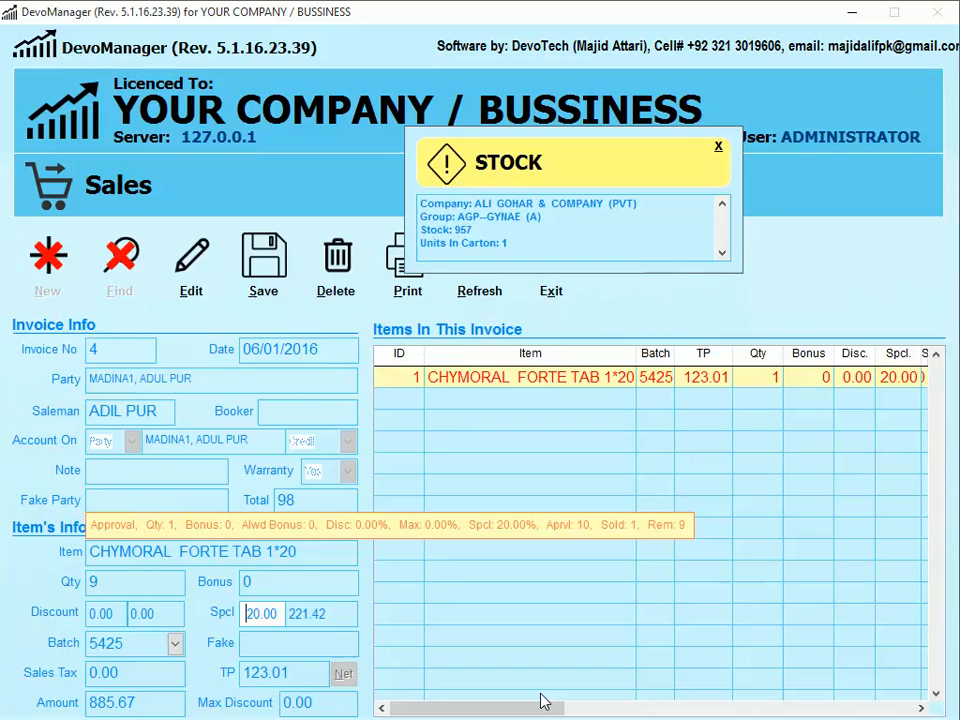
- Close the Sales form and go to Trade > Sales > Others
key("Escape")
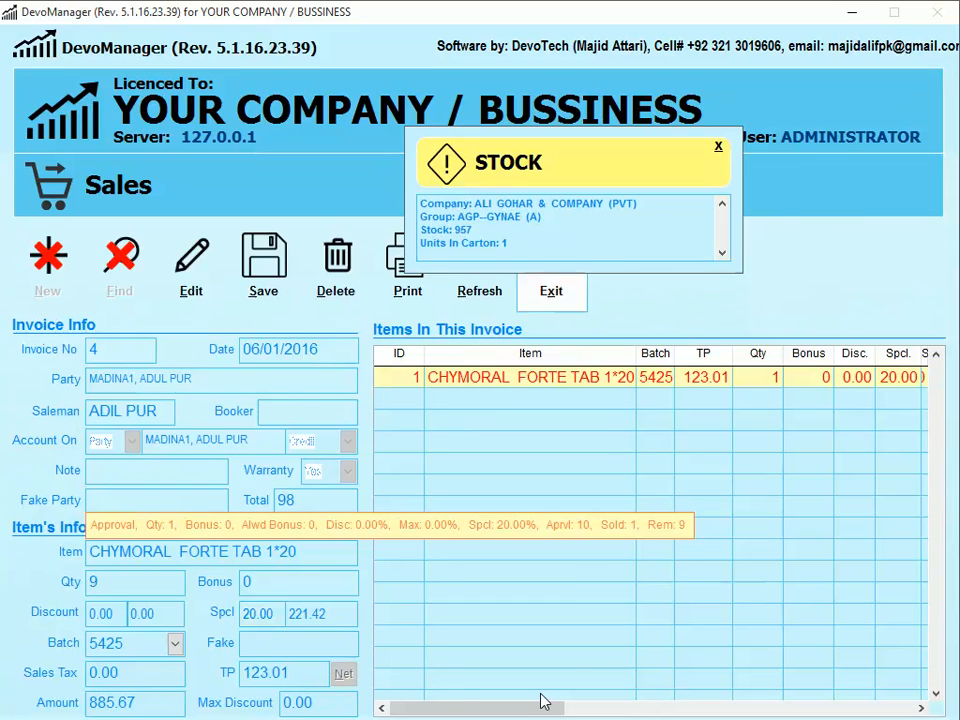
key("3")
key("2")
key("1")
key("8")
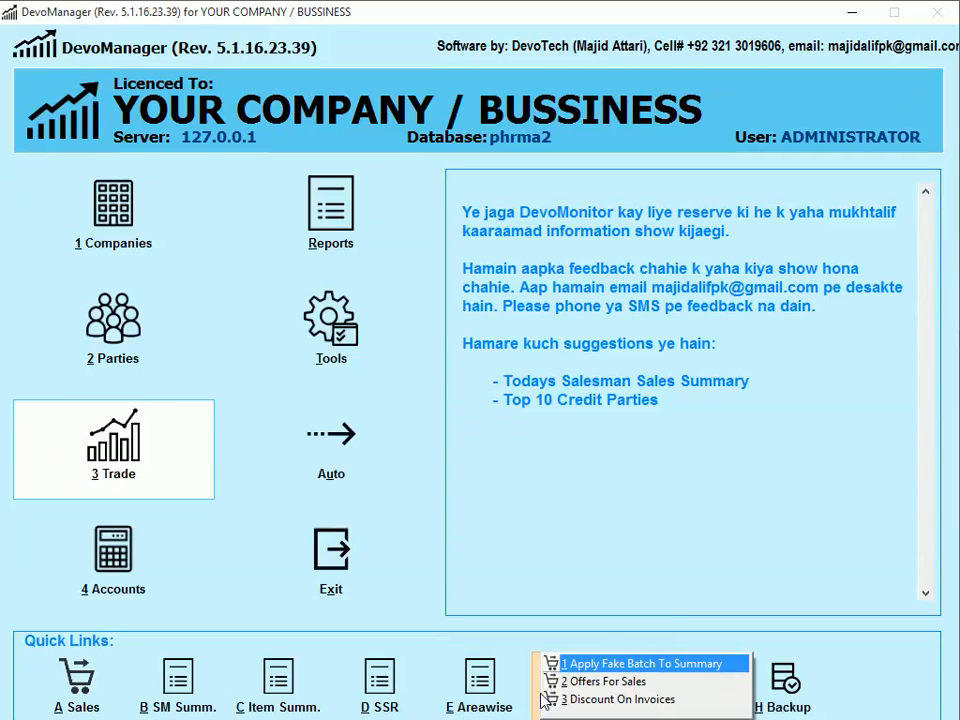
- Edit CHYMORAL offer 151's heading to approval quantity 100, save, and exit Offers For Sales
key("2")
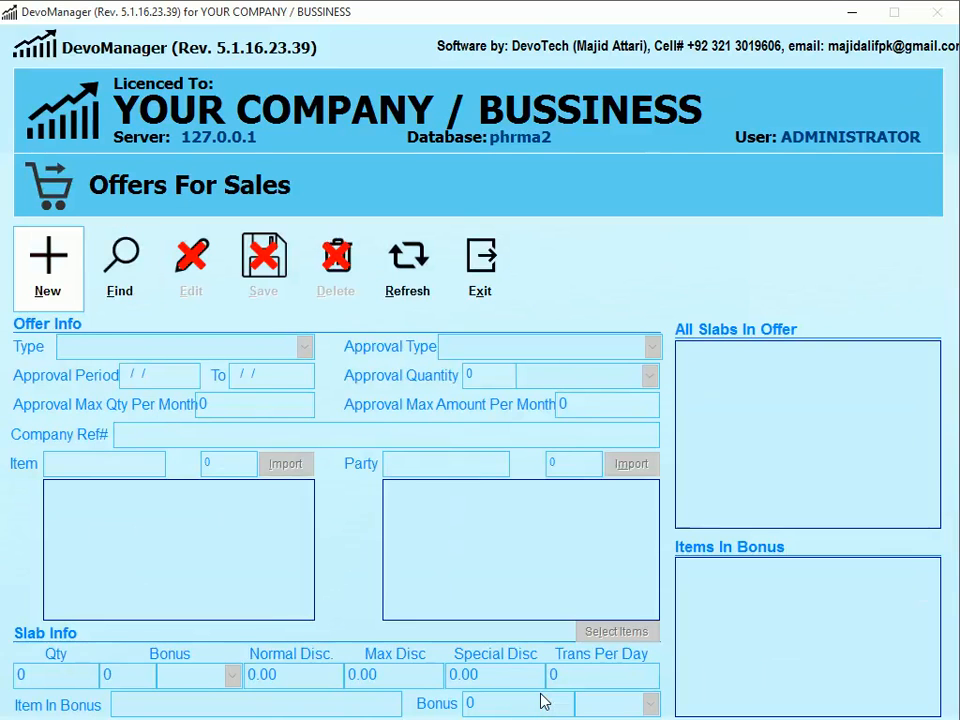
type("nCHYM")
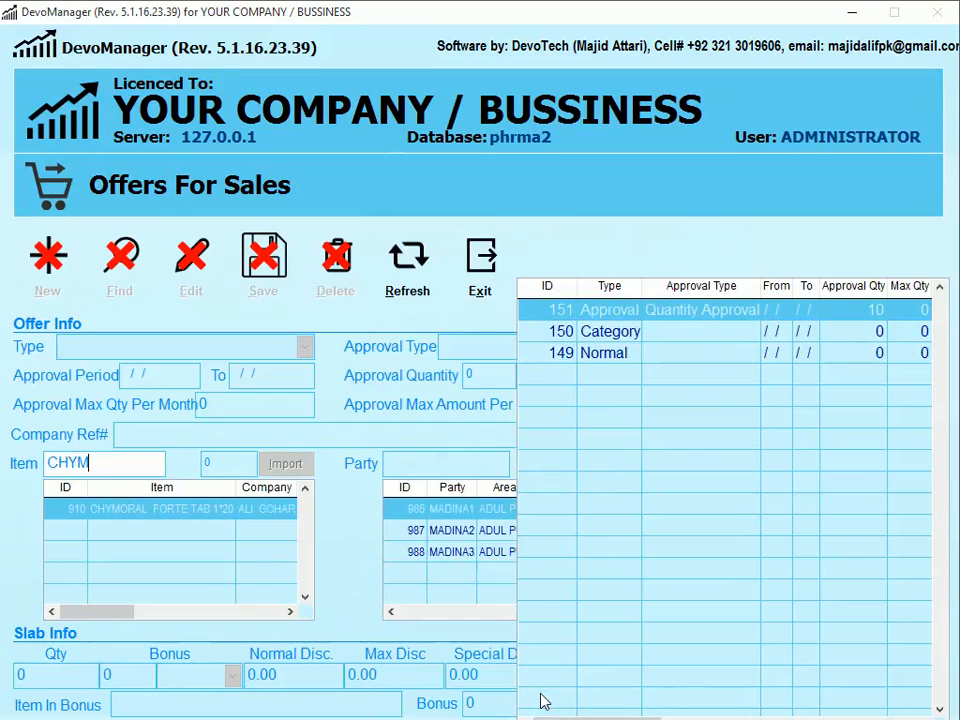
key("Return")
key("Return")
key("Return")
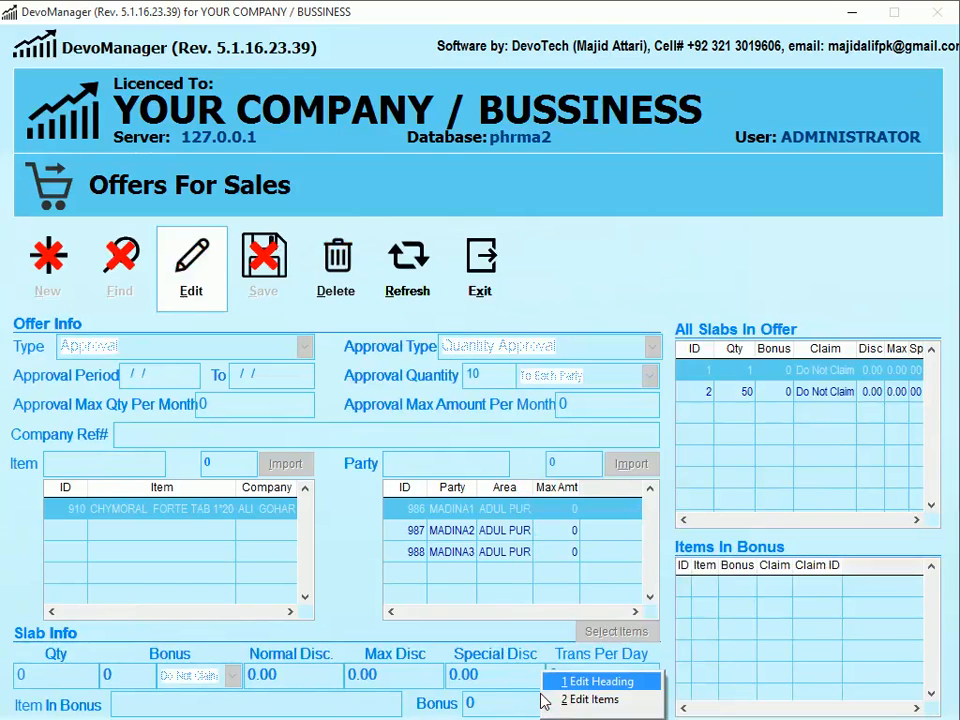
left_click(577, 681)
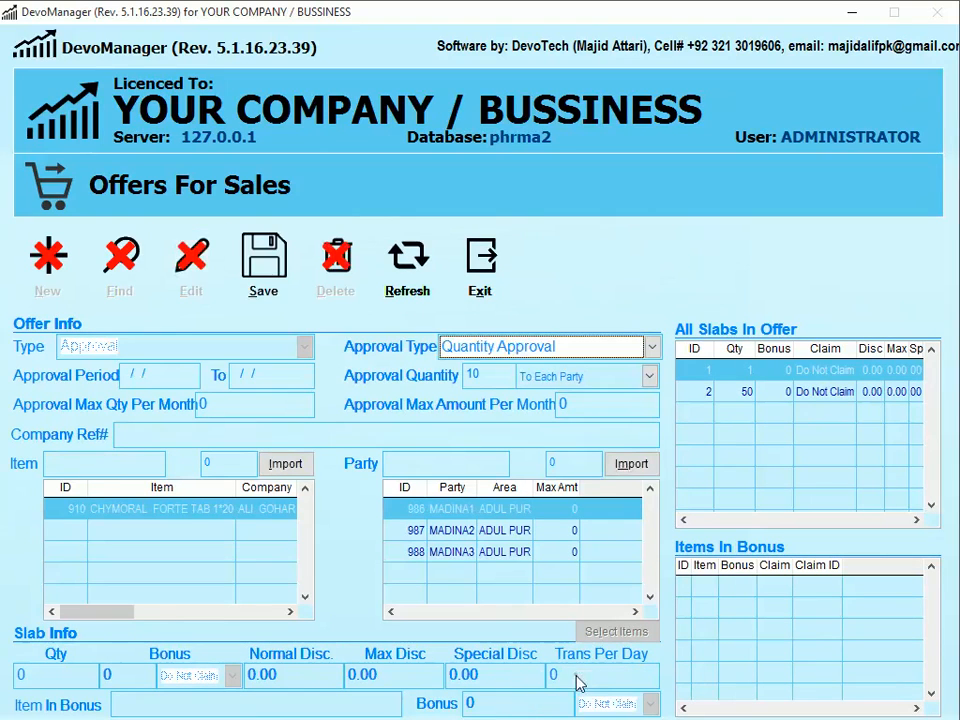
left_click(485, 376)
key("ctrl+a")
type("5")
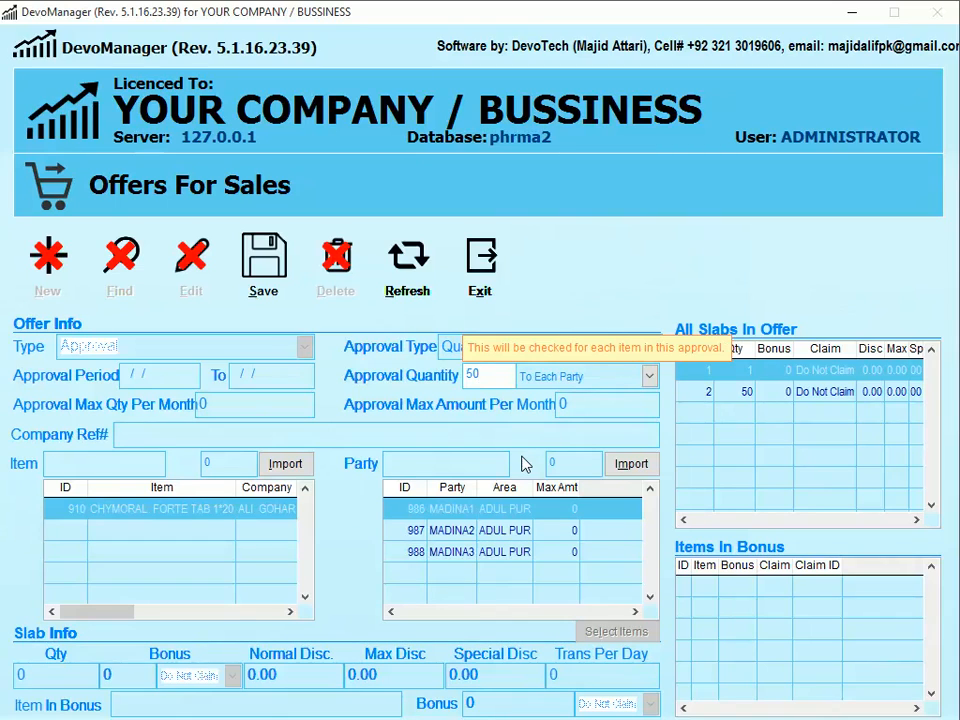
type("0")
key("BackSpace")
key("BackSpace")
type("100")
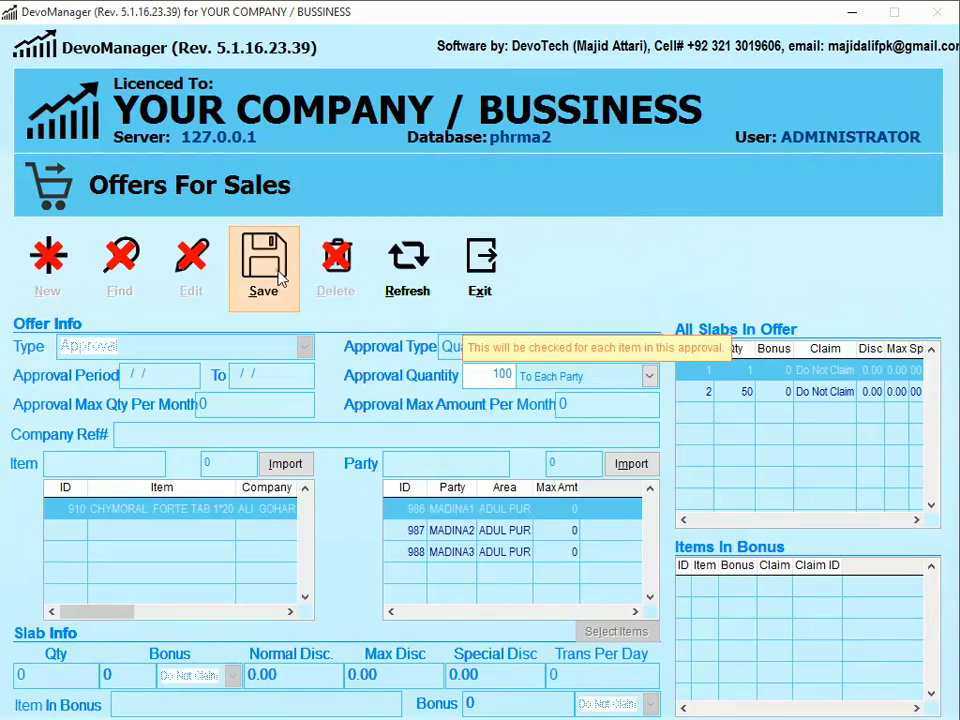
left_click(268, 264)
left_click(435, 432)
left_click(490, 315)
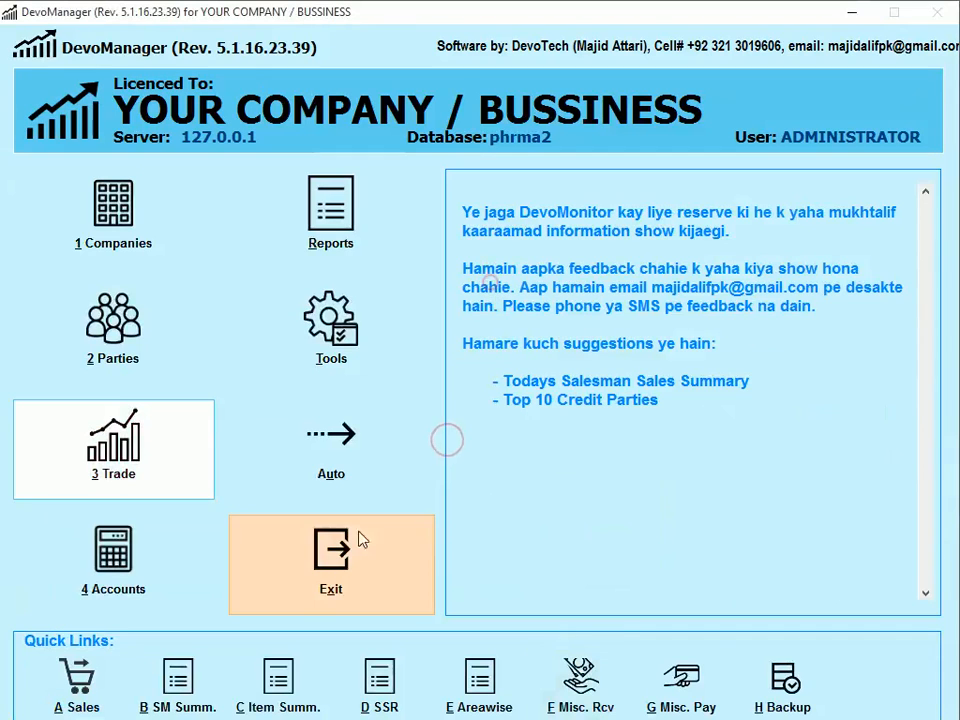
- Open the Normal Sales form, find invoice 4, and start editing its items
key("a")
key("Return")
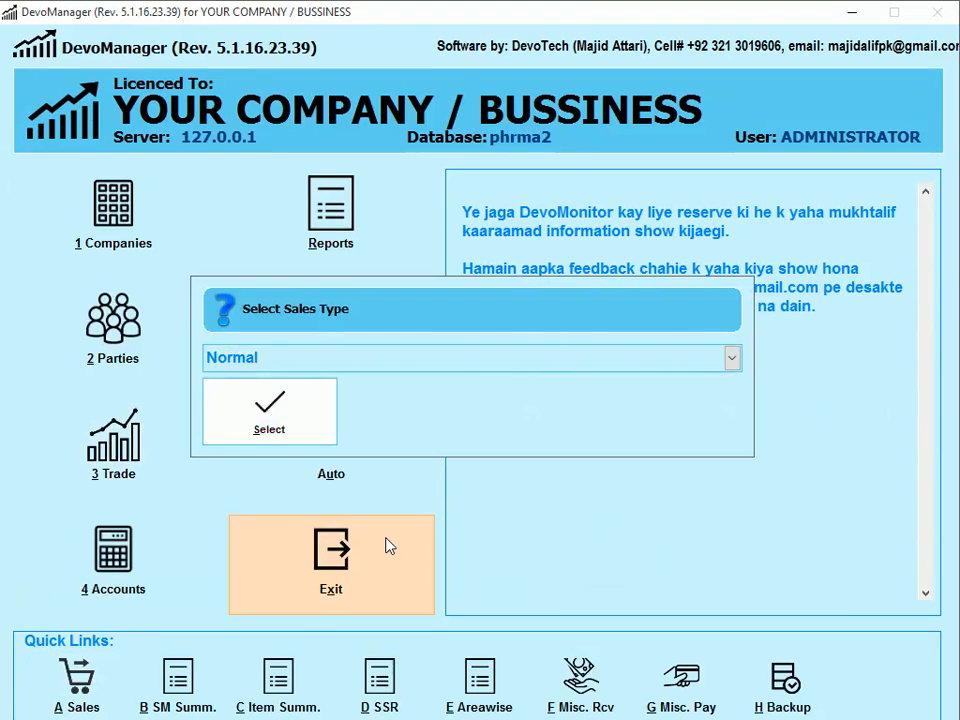
key("alt+n")
key("alt+r")
key("alt+f")
type("4")
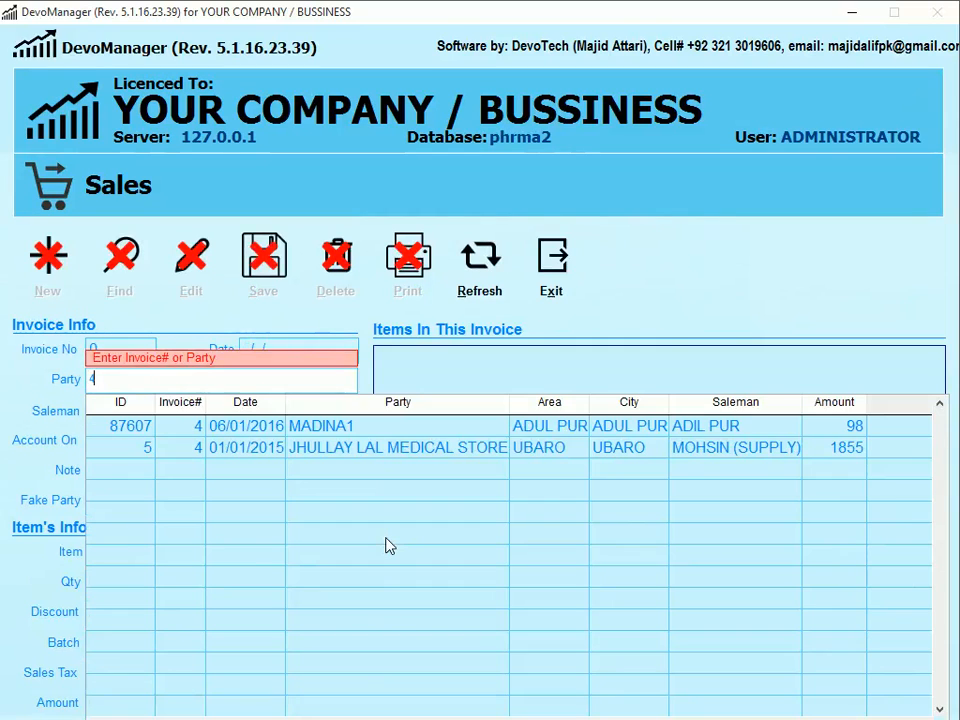
key("Return")
key("alt+e")
key("Down")
key("Return")
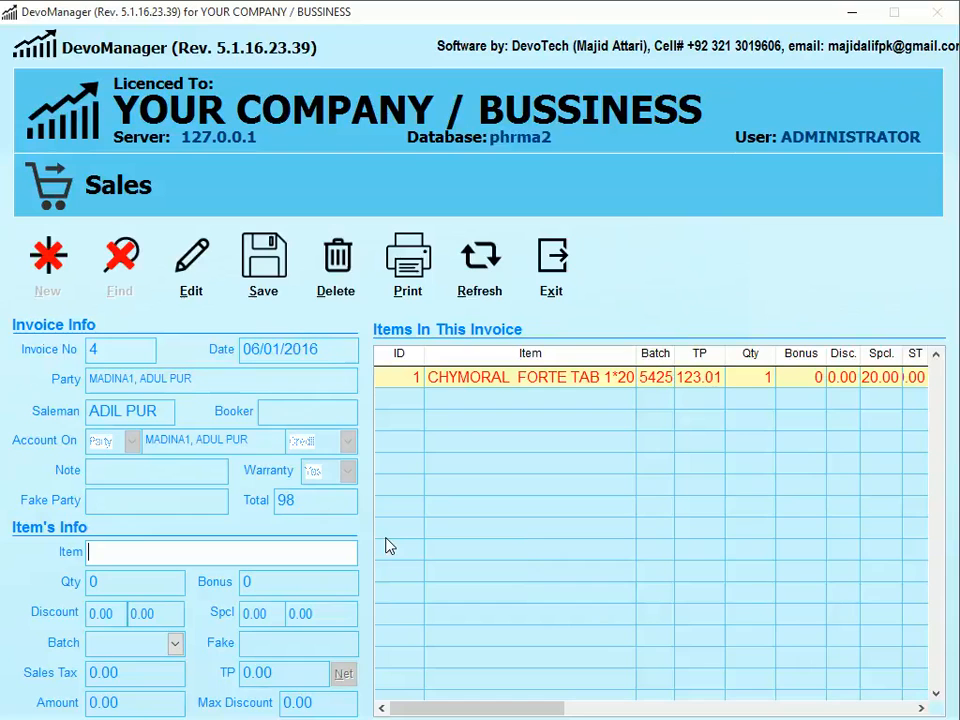
- Add and save a CHYMORAL FORTE TAB 1*20 line of 50 units, bringing the total to 4711
type("CY")
key("BackSpace")
type("HYM")
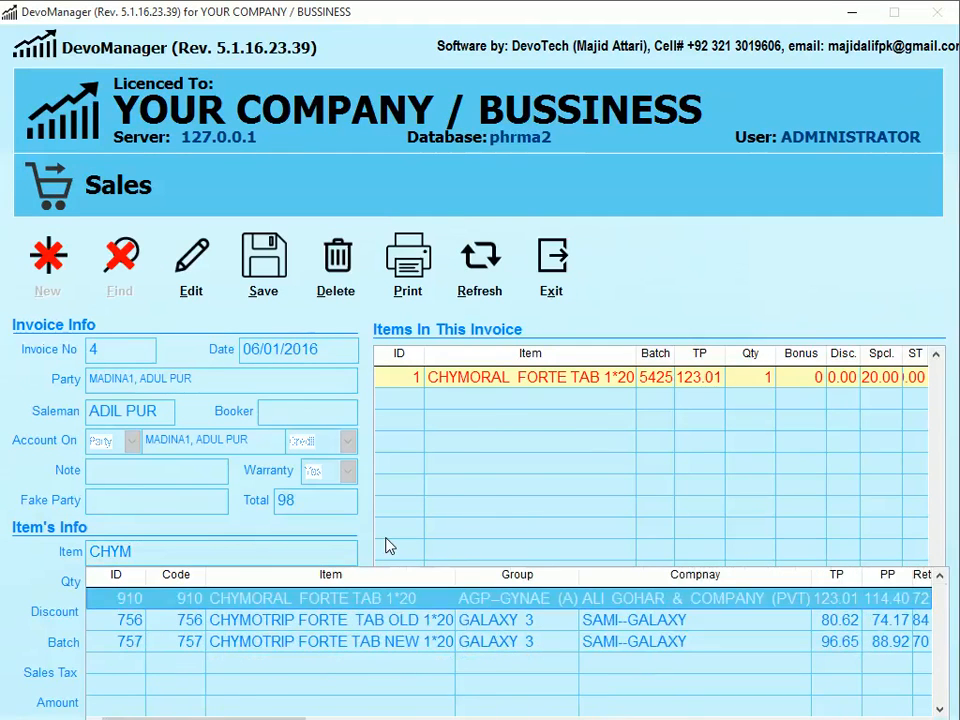
key("Return")
type("50")
key("Return")
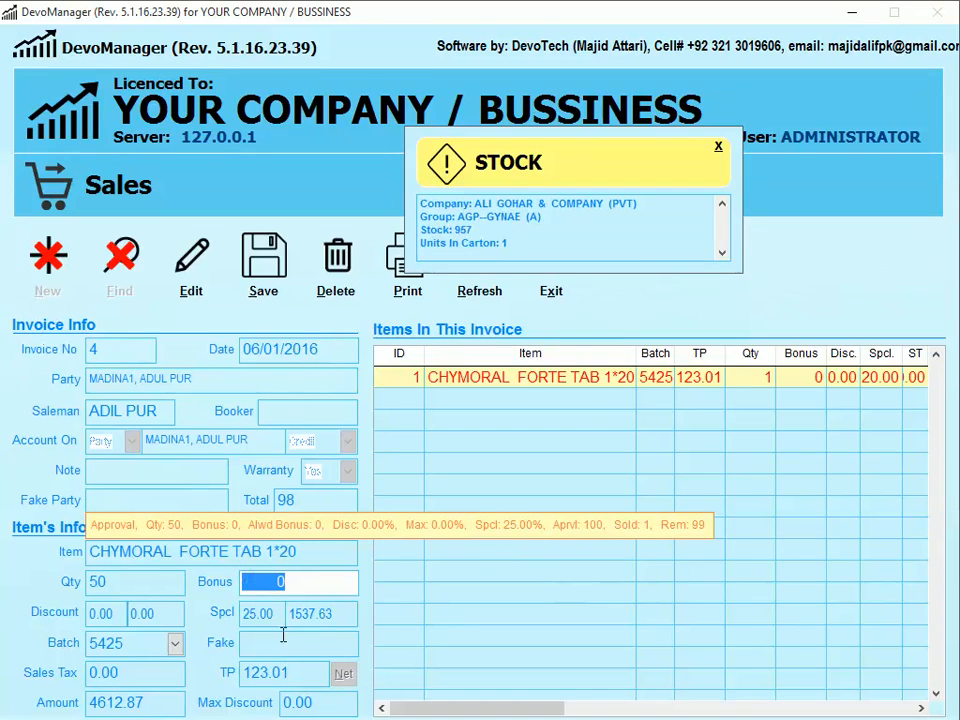
key("Return")
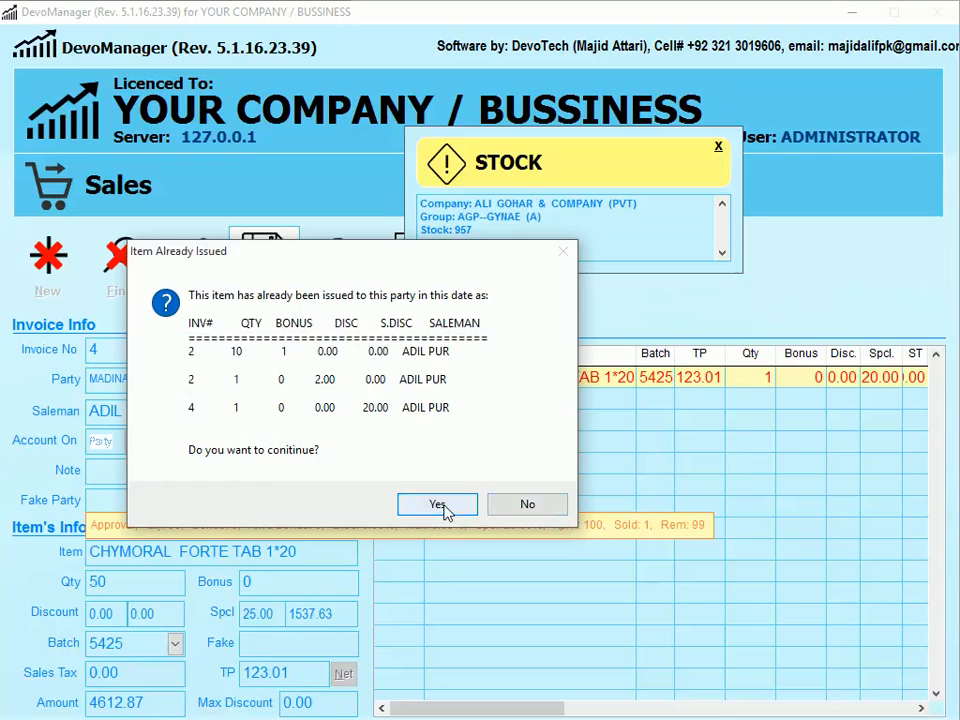
left_click(437, 503)
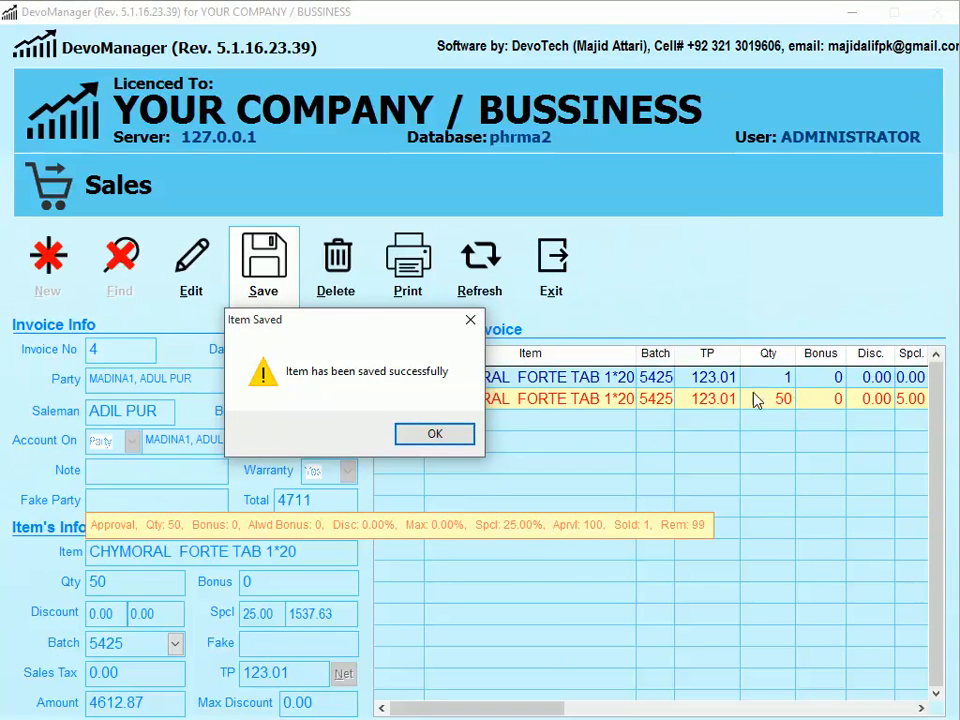
left_click(453, 445)
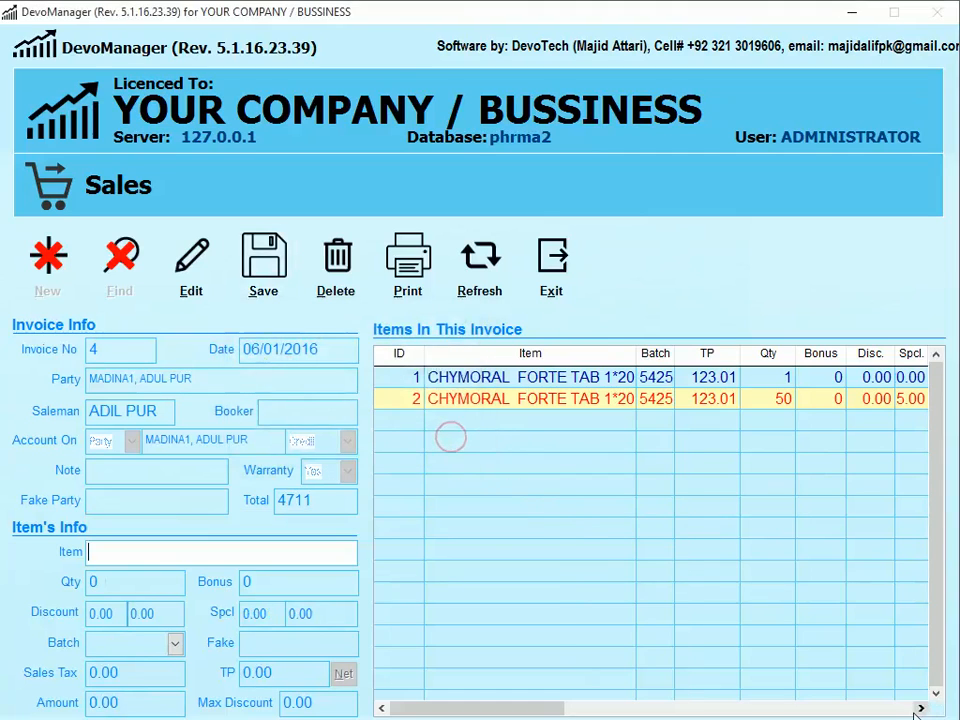
left_click(910, 708)
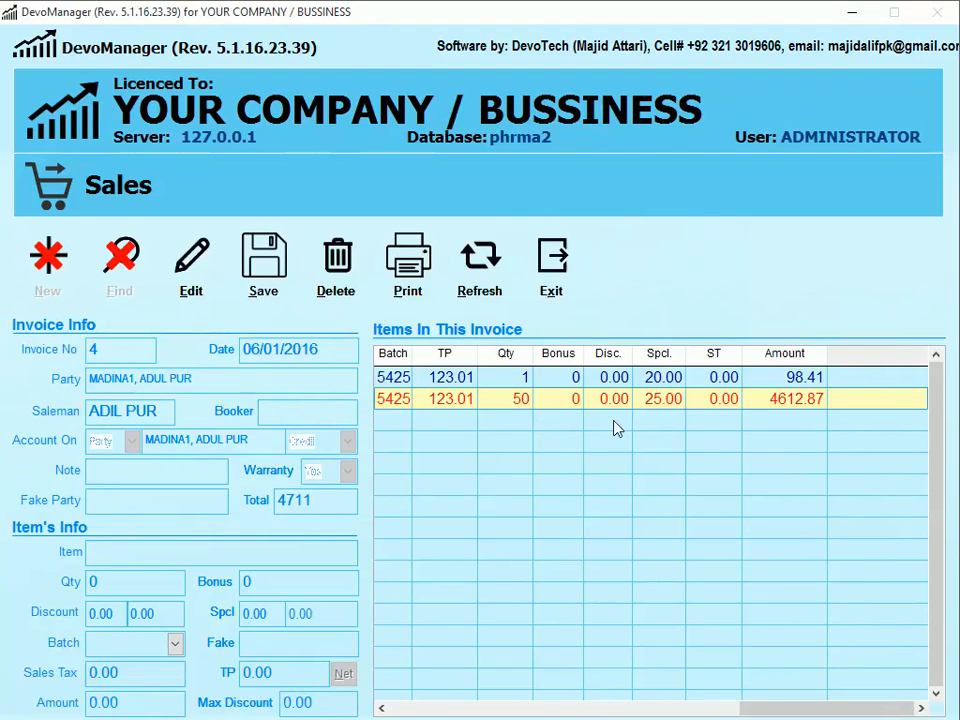
- Enter a third CHYMORAL FORTE TAB 1*20 line with quantity 49
left_click(382, 708)
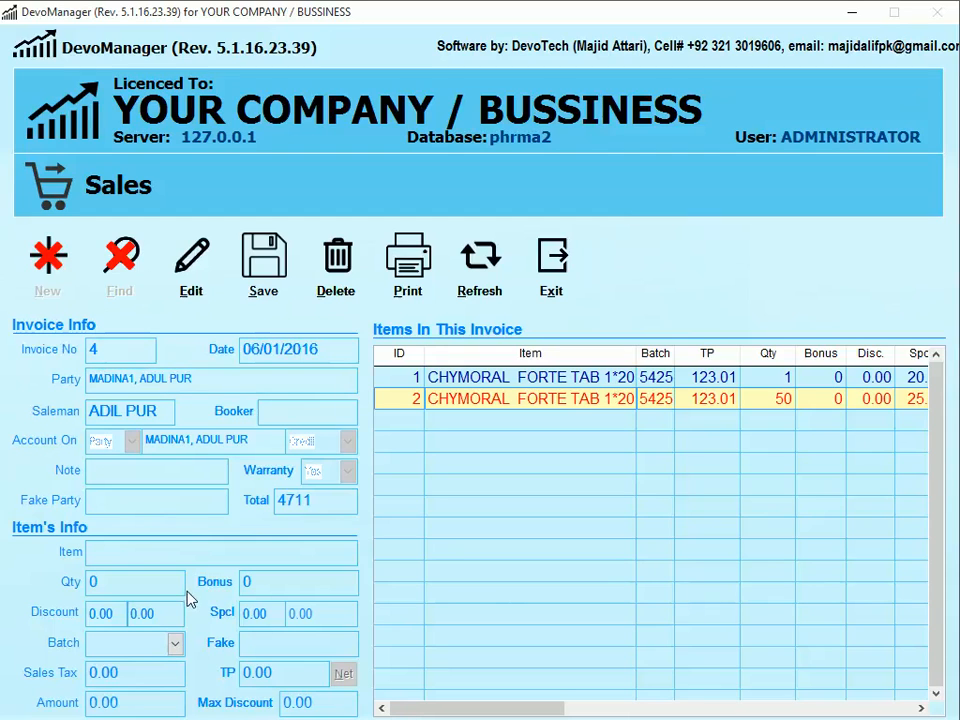
left_click(112, 551)
type("CH")
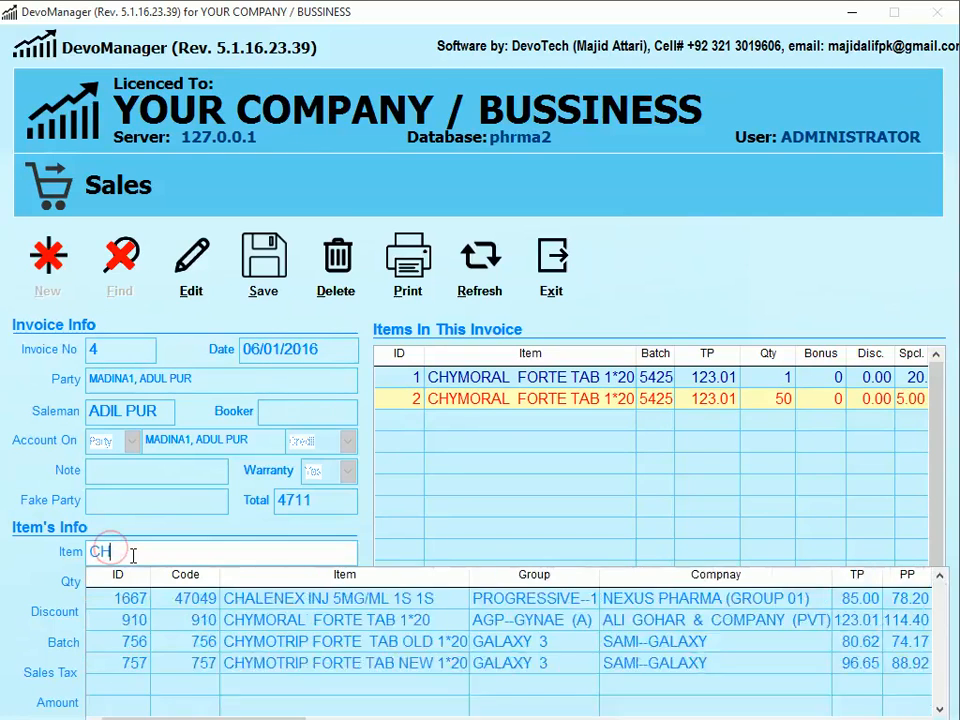
type("Y")
key("Down")
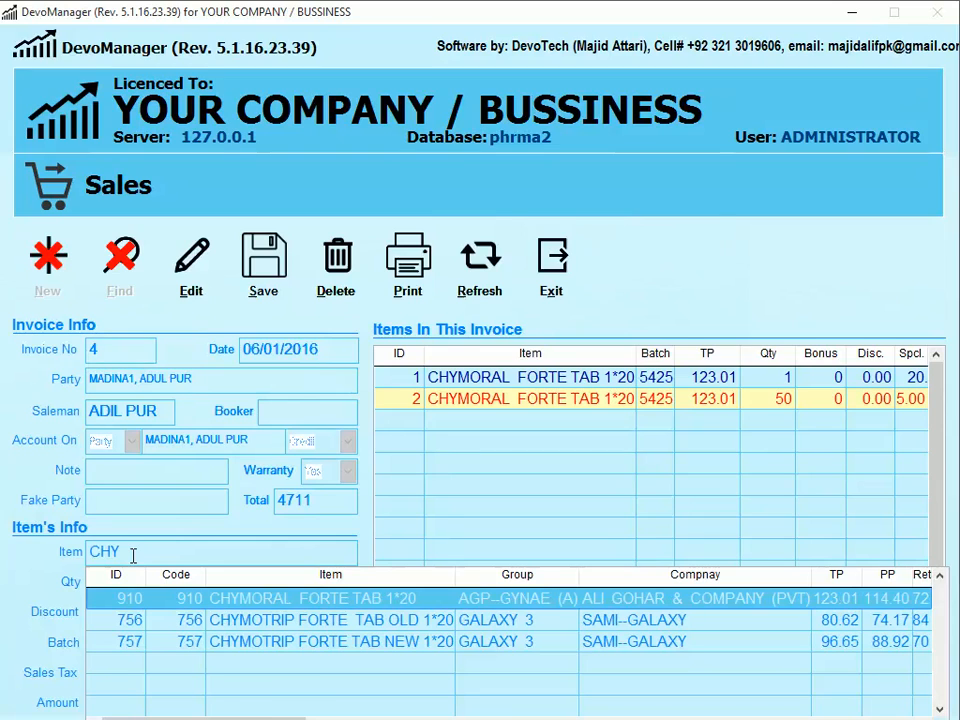
key("Return")
type("49")
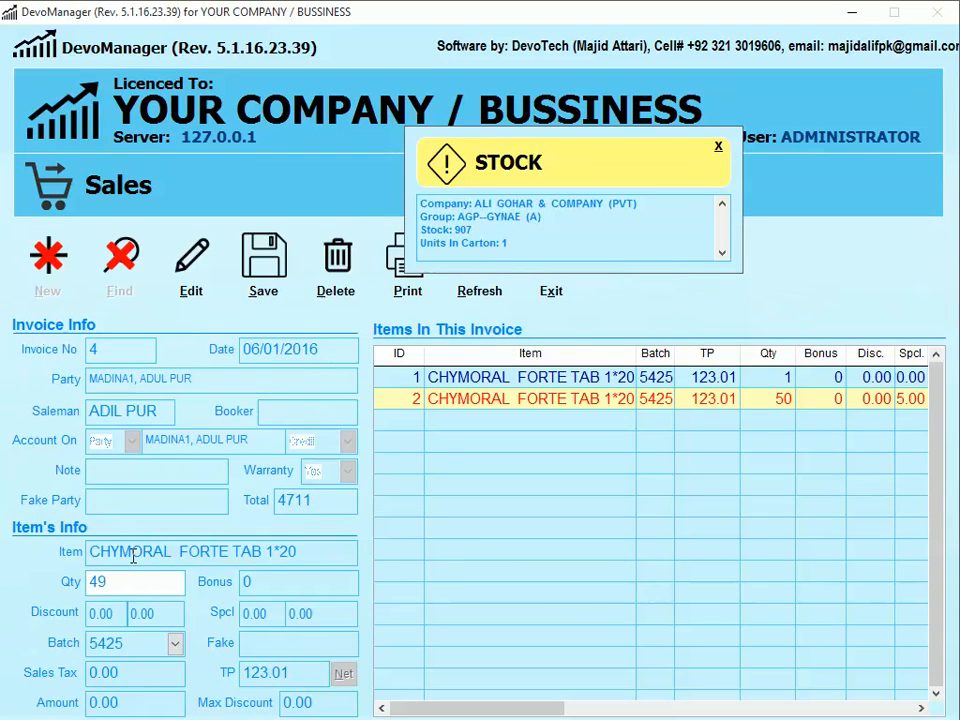
key("Return")
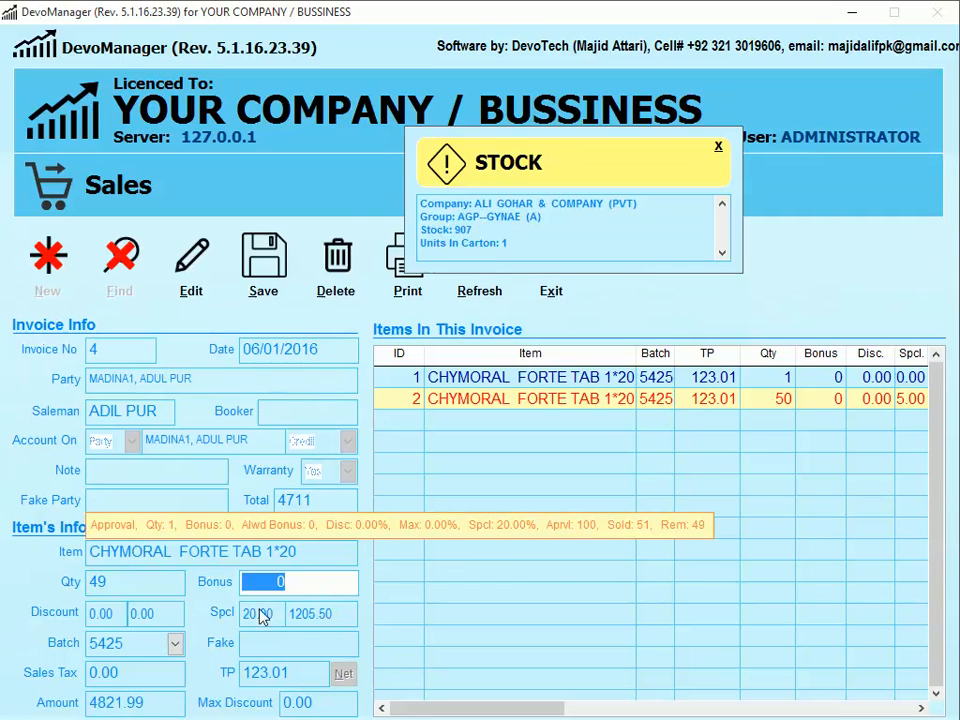
- Change the quantity to 50 to get 5 bonus and save, making the total 10862
left_click(140, 582)
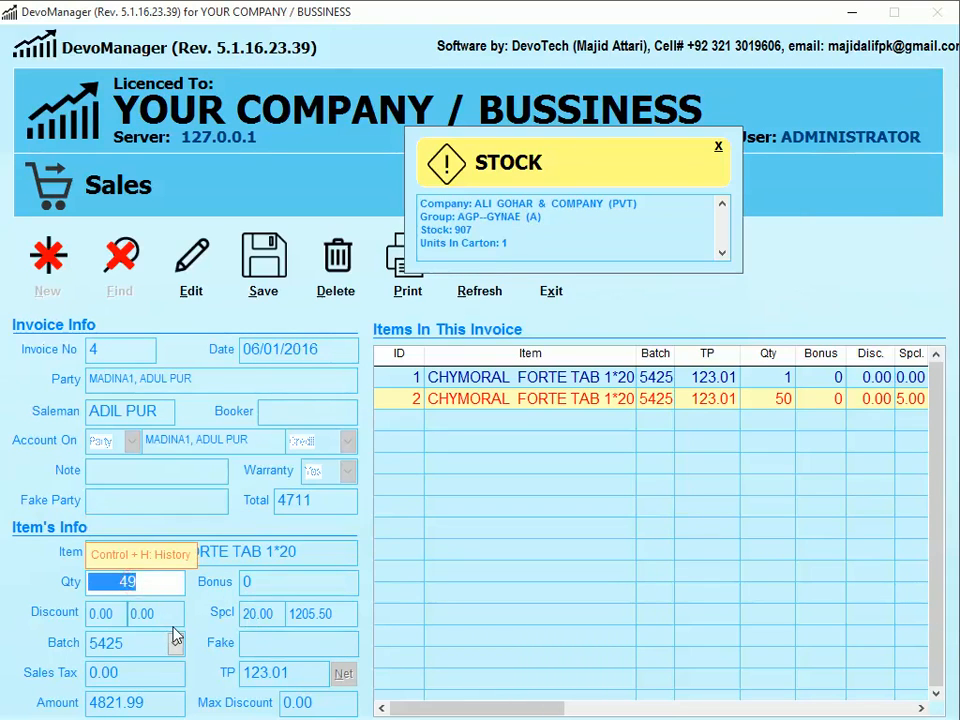
type("50")
key("Return")
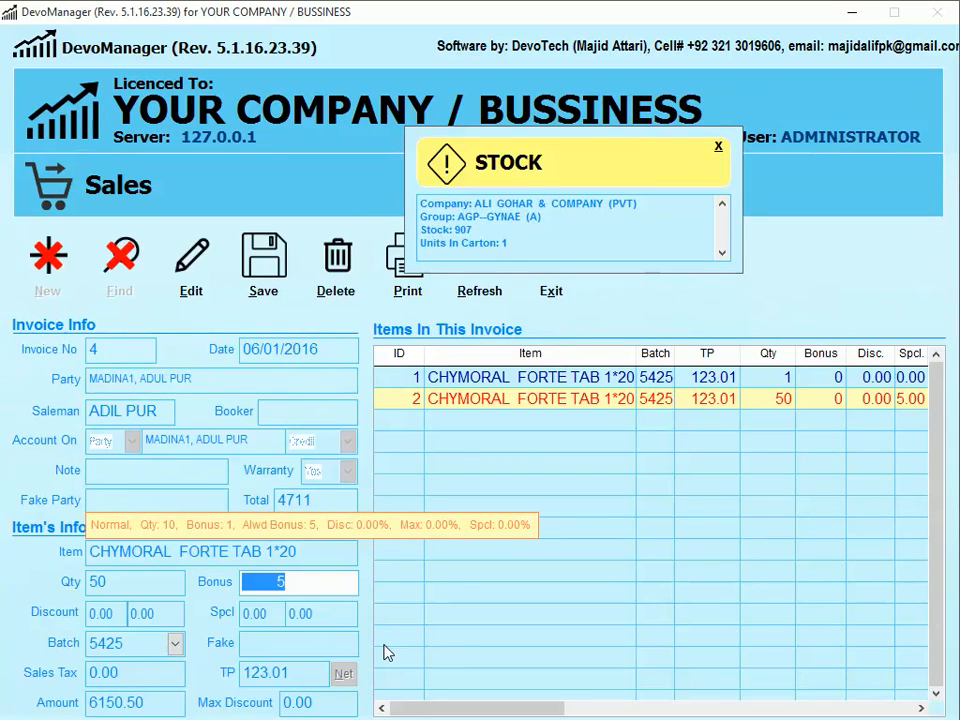
left_click(252, 292)
left_click(437, 522)
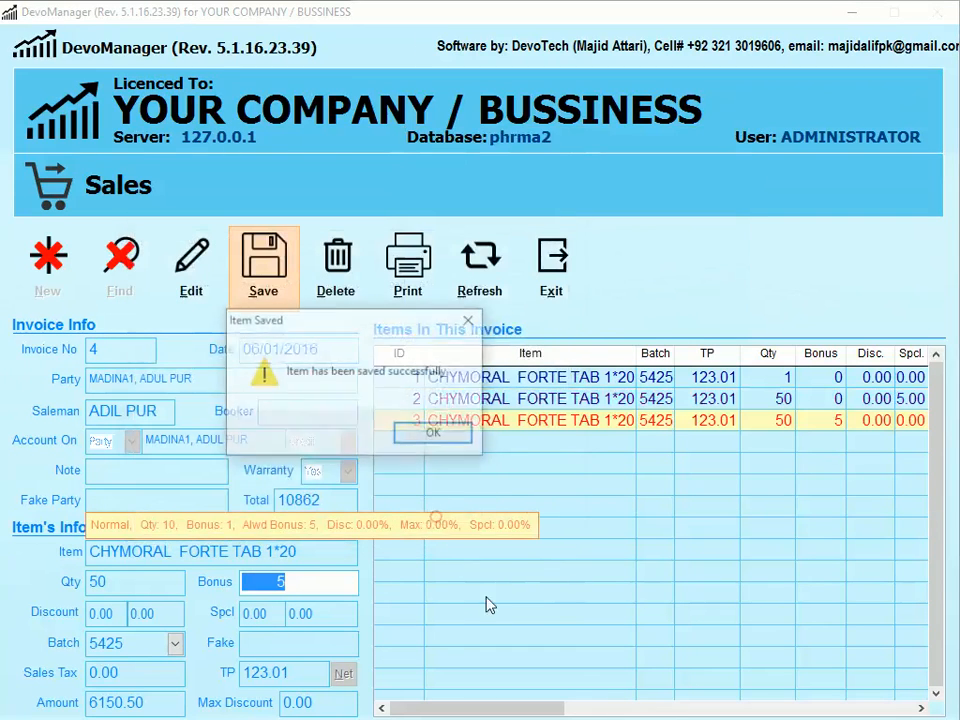
left_click(435, 433)
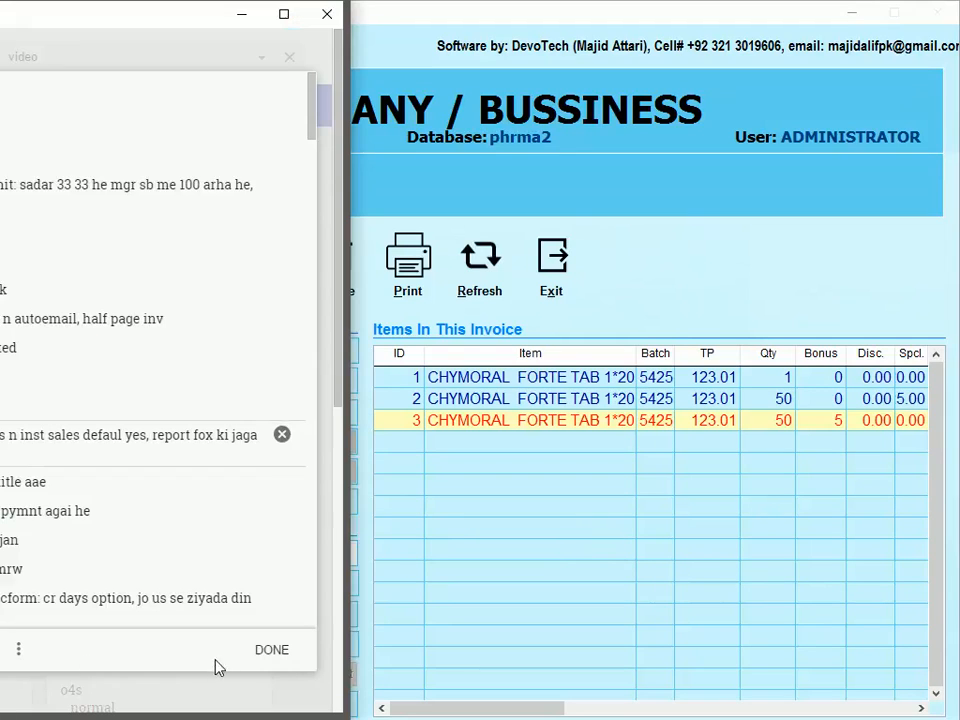
- Close the open Keep note, open the VIDEO note, and return to DevoManager
left_click(262, 652)
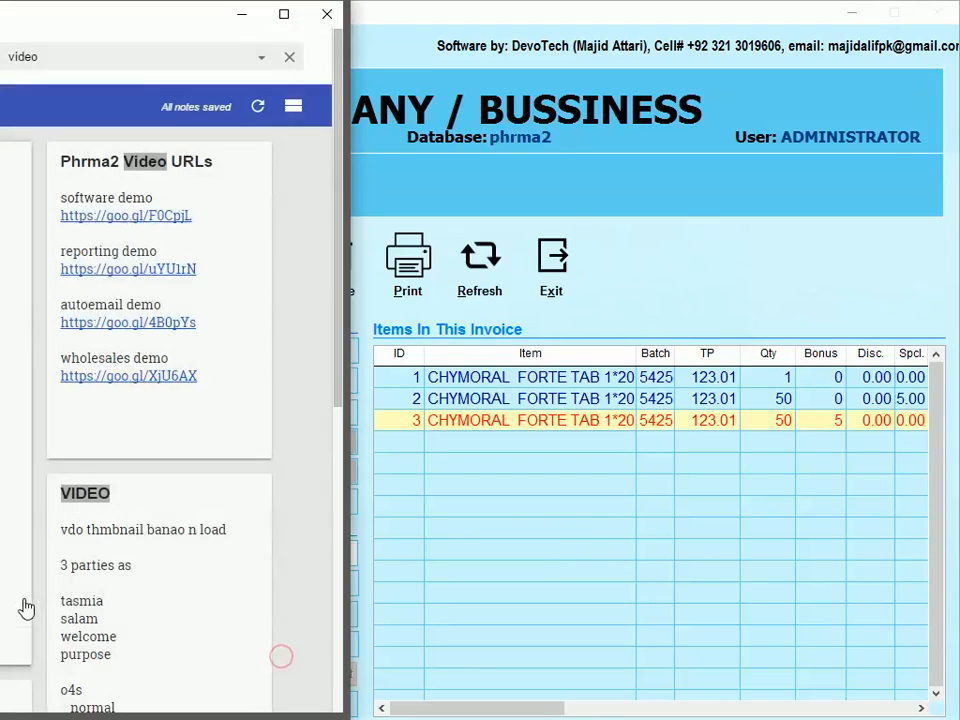
left_click(231, 536)
left_click(634, 246)
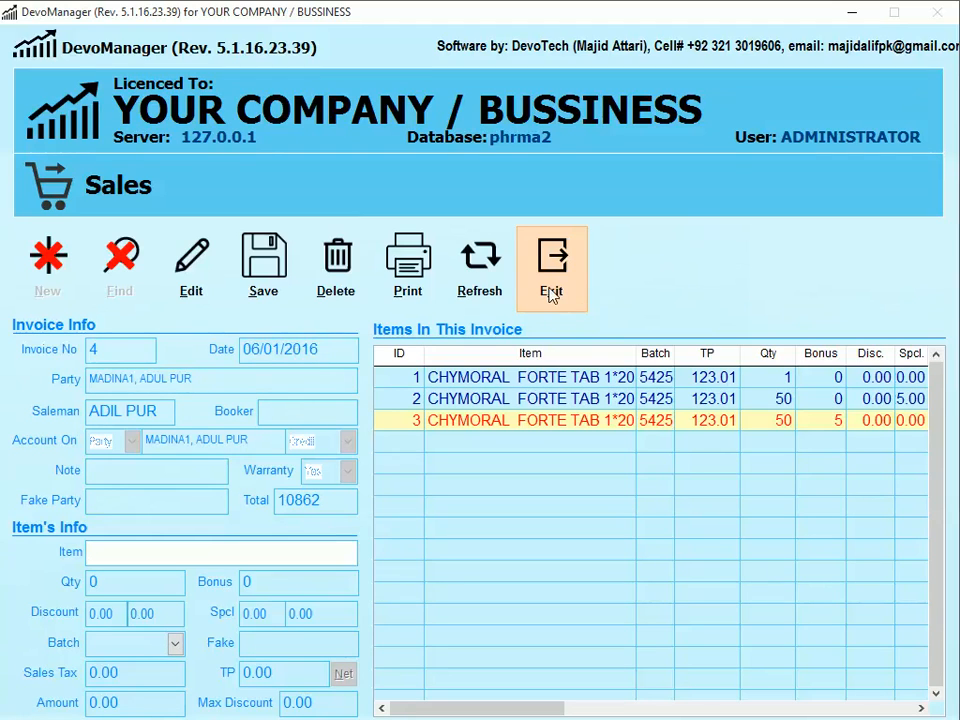
- Exit Sales and start a new offer in Discount On Invoices
left_click(551, 285)
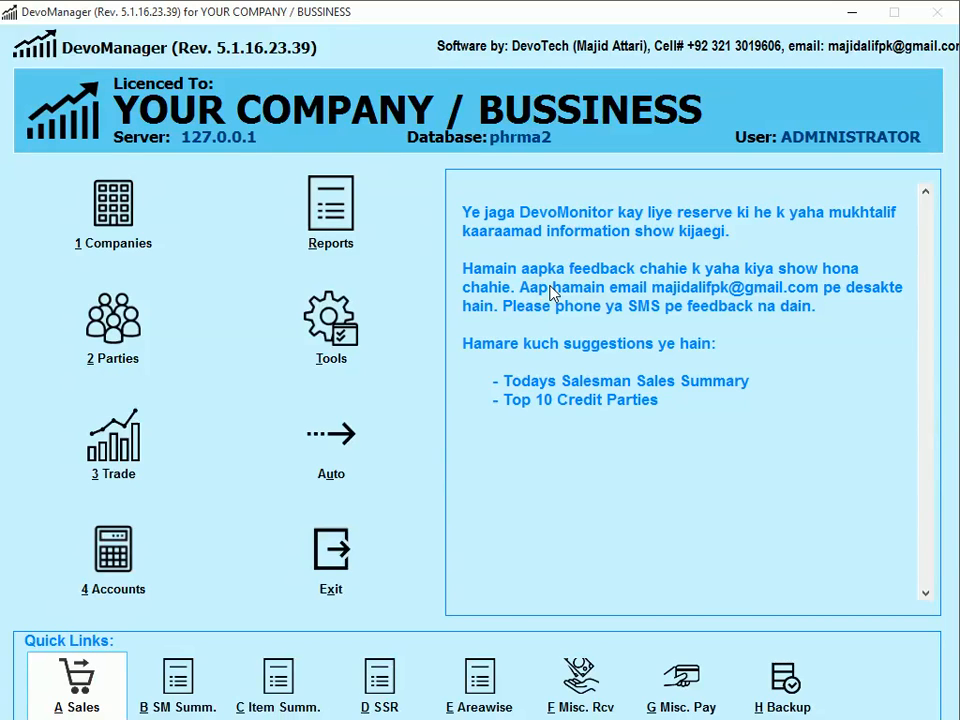
key("3")
key("1")
key("2")
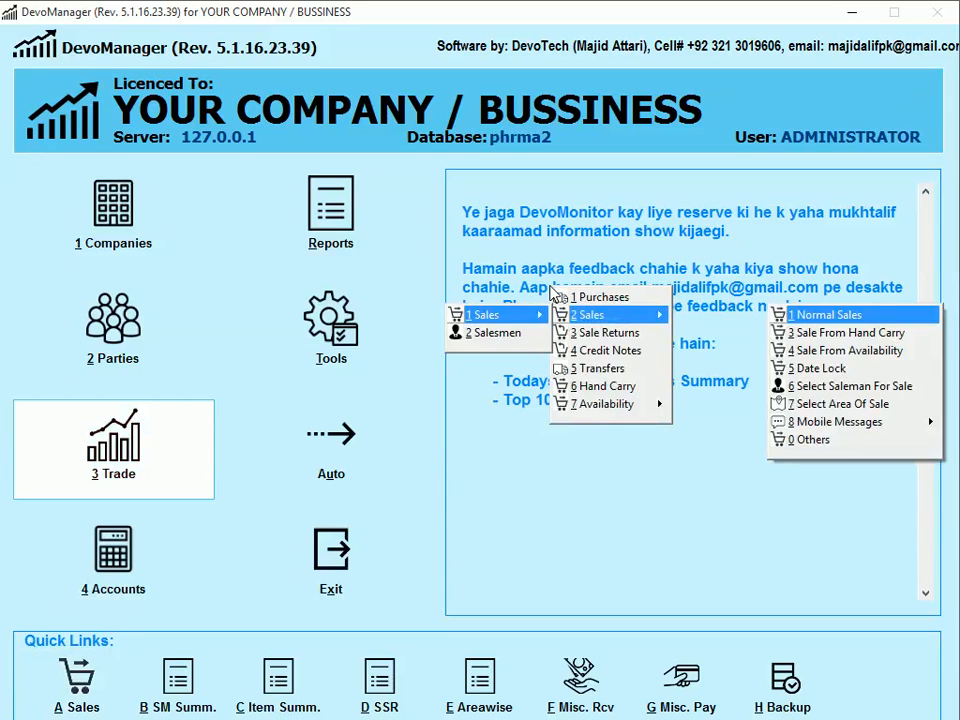
key("0")
key("3")
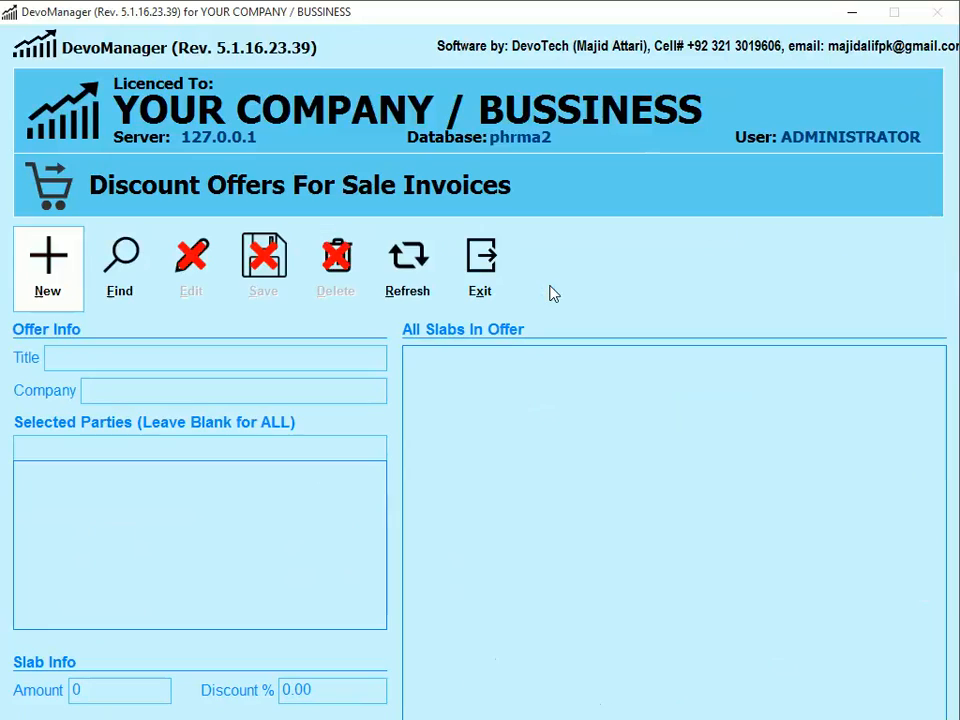
left_click(43, 295)
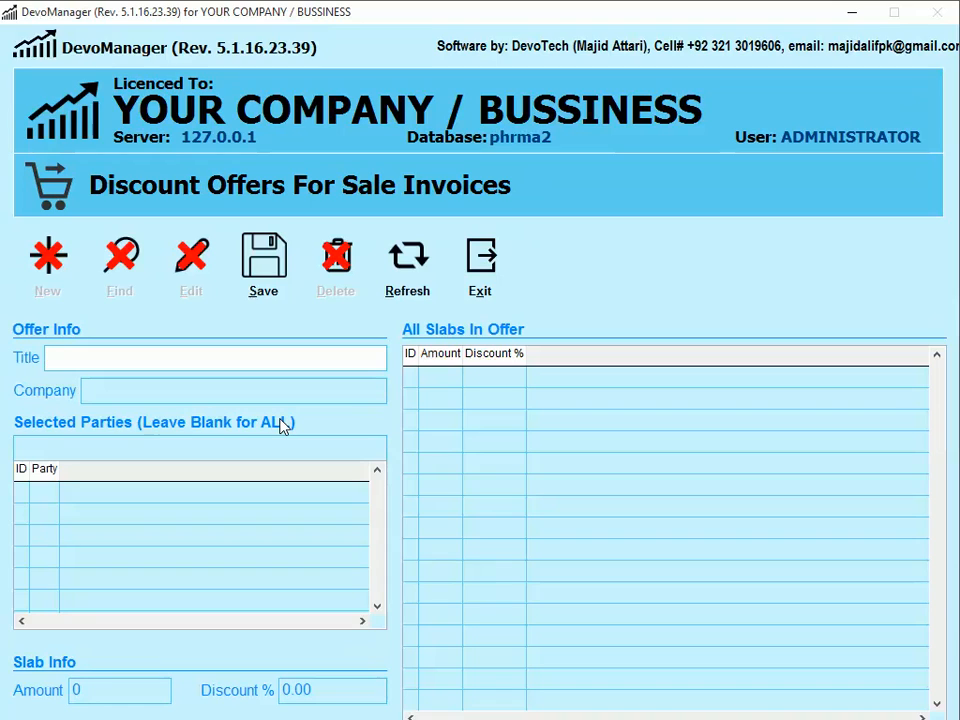
- Title the offer 'AGP 10000 OFFER' and set company to ALI GOHAR & COMPANY (PVT)
type("A")
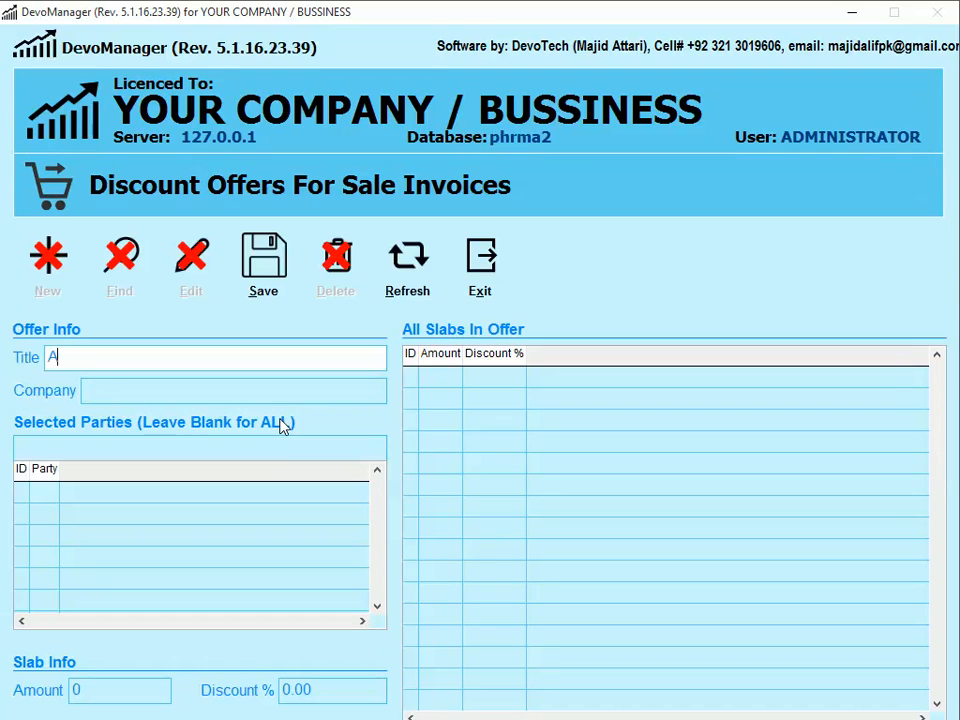
type("GP 10000")
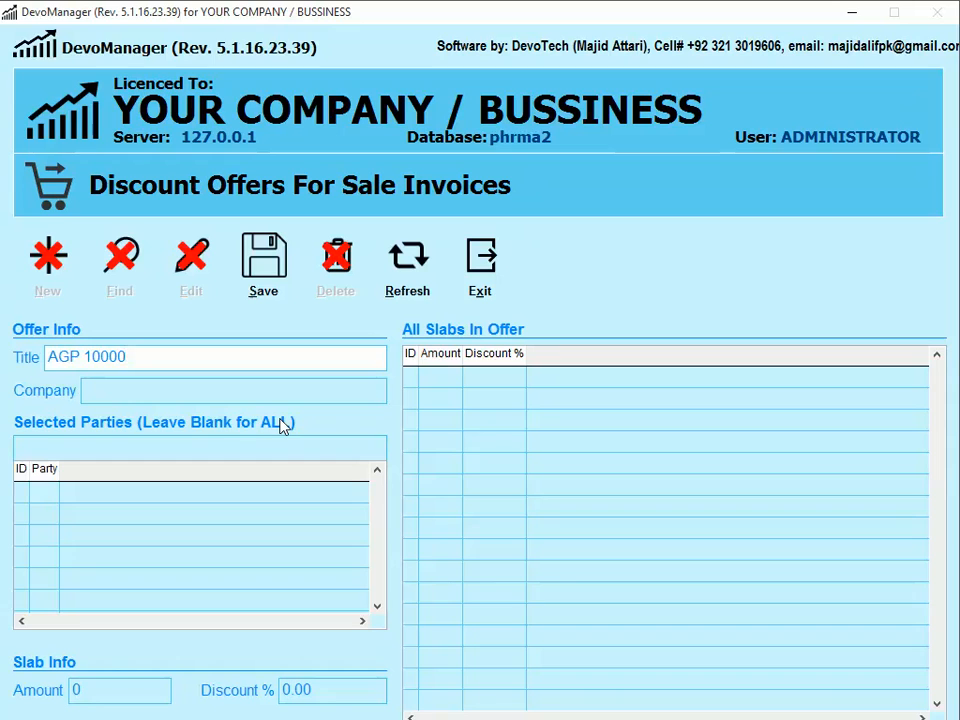
type(" OFFER")
key("Tab")
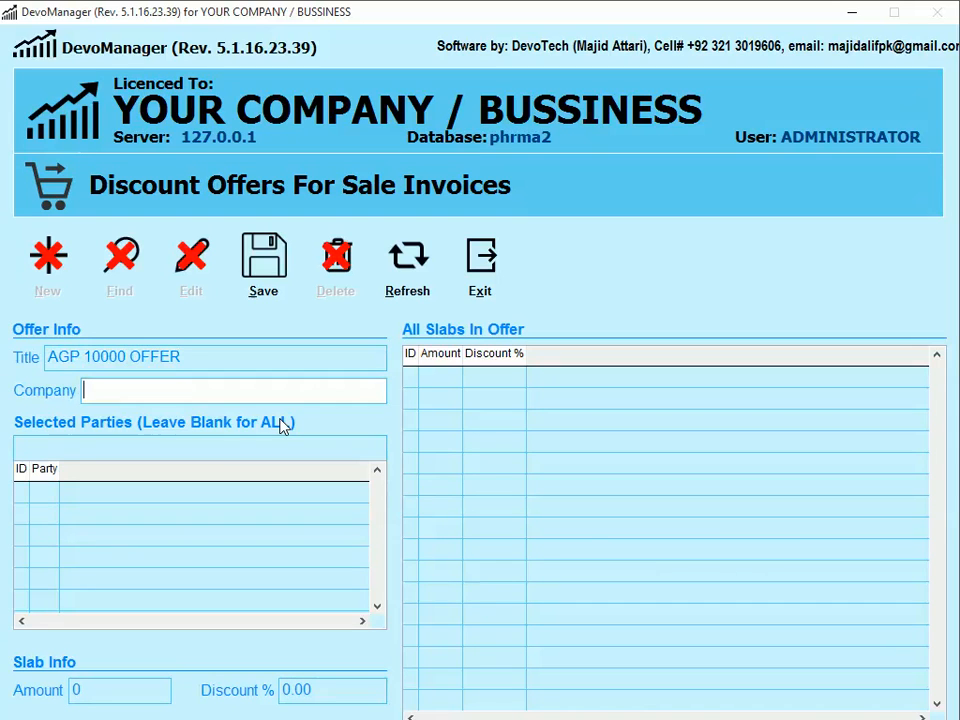
type("A")
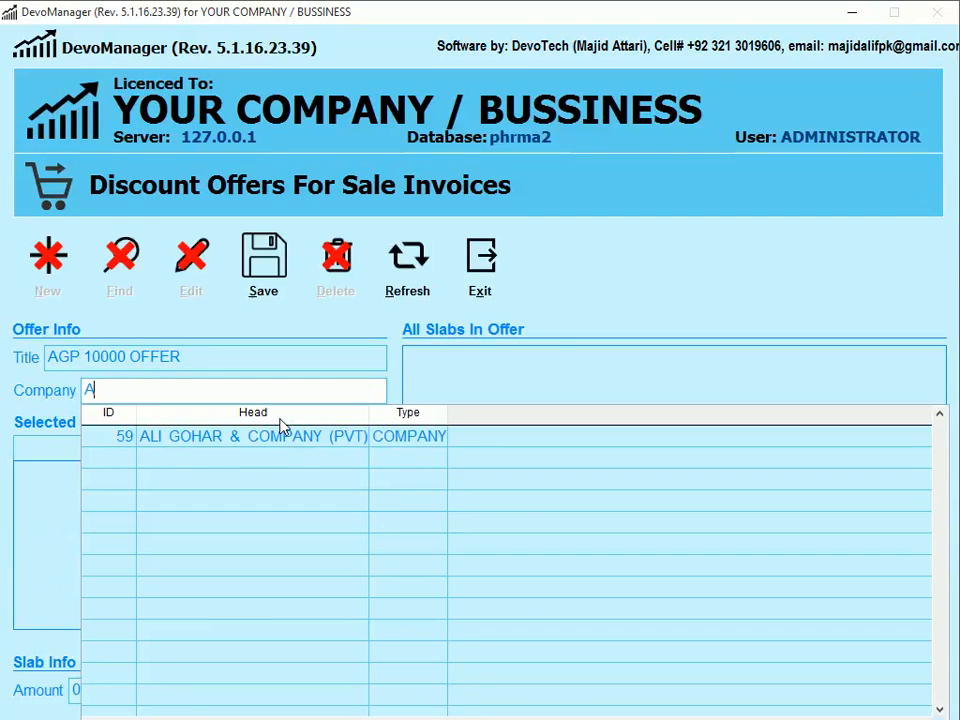
key("Down")
key("Return")
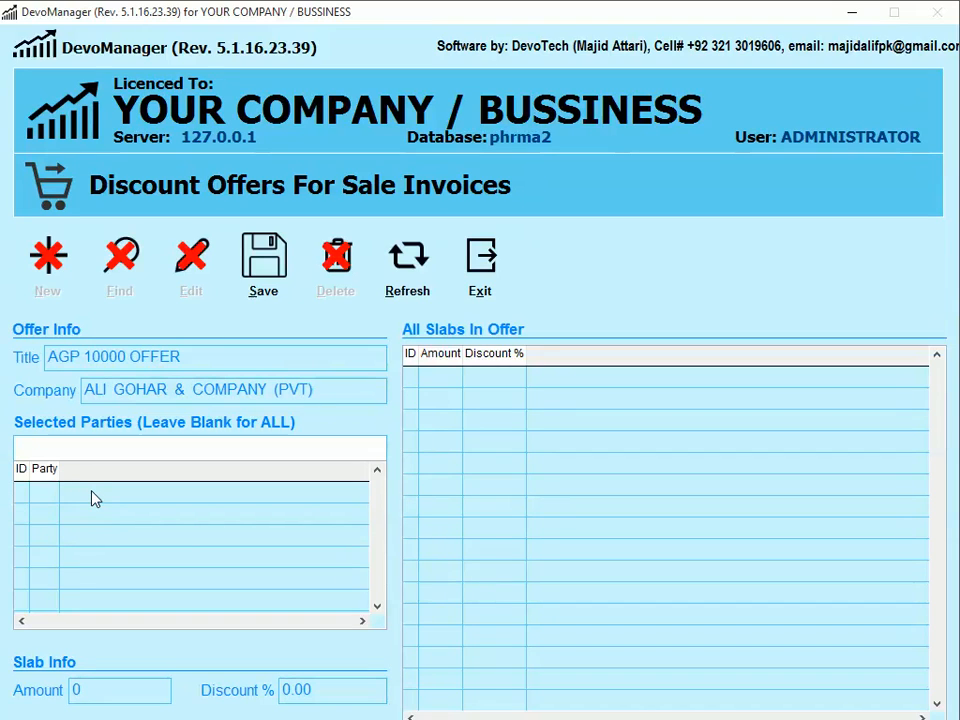
- Rename the offer to 'AGP OFFER' and save a slab of amount 10000 at 5% discount
key("Tab")
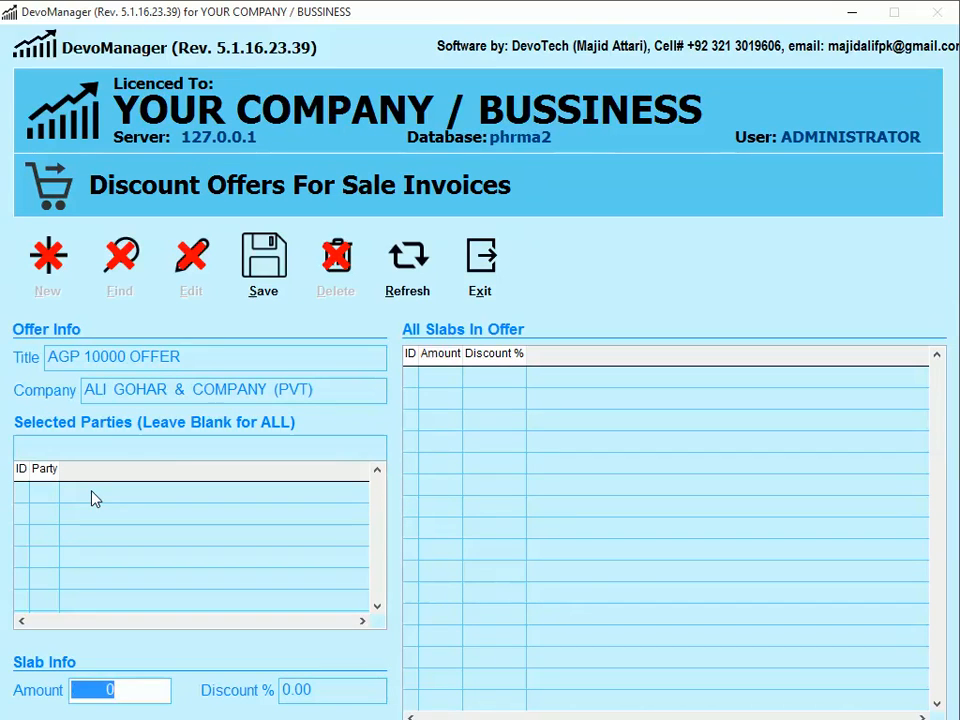
type("10000")
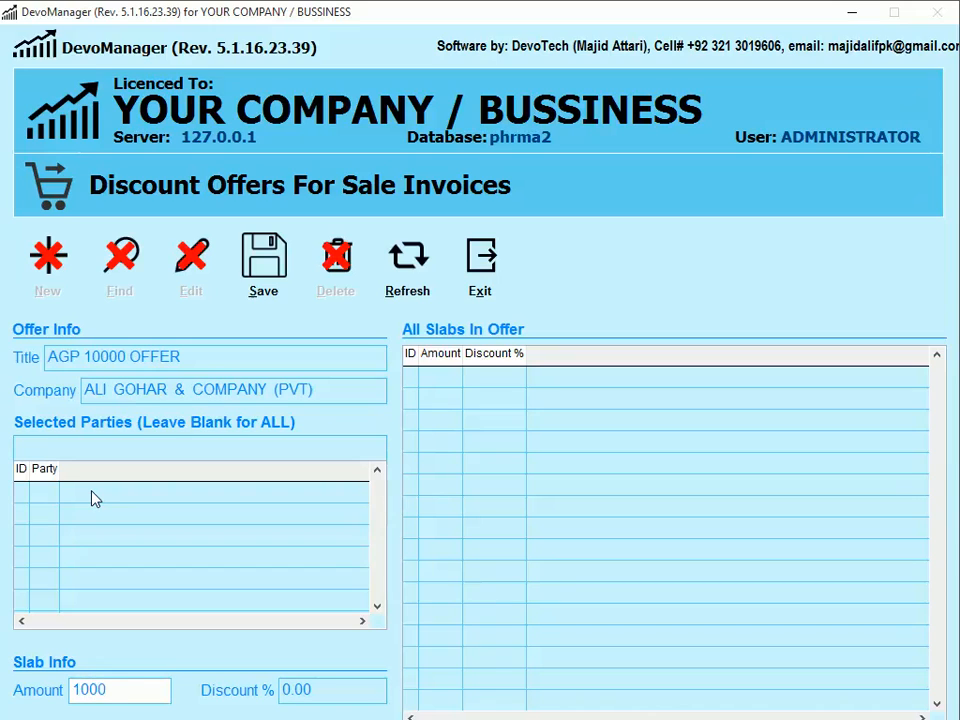
left_click(213, 355)
key("BackSpace")
key("BackSpace")
key("BackSpace")
key("BackSpace")
key("BackSpace")
key("Tab")
key("Tab")
key("Tab")
key("shift+Tab")
key("Tab")
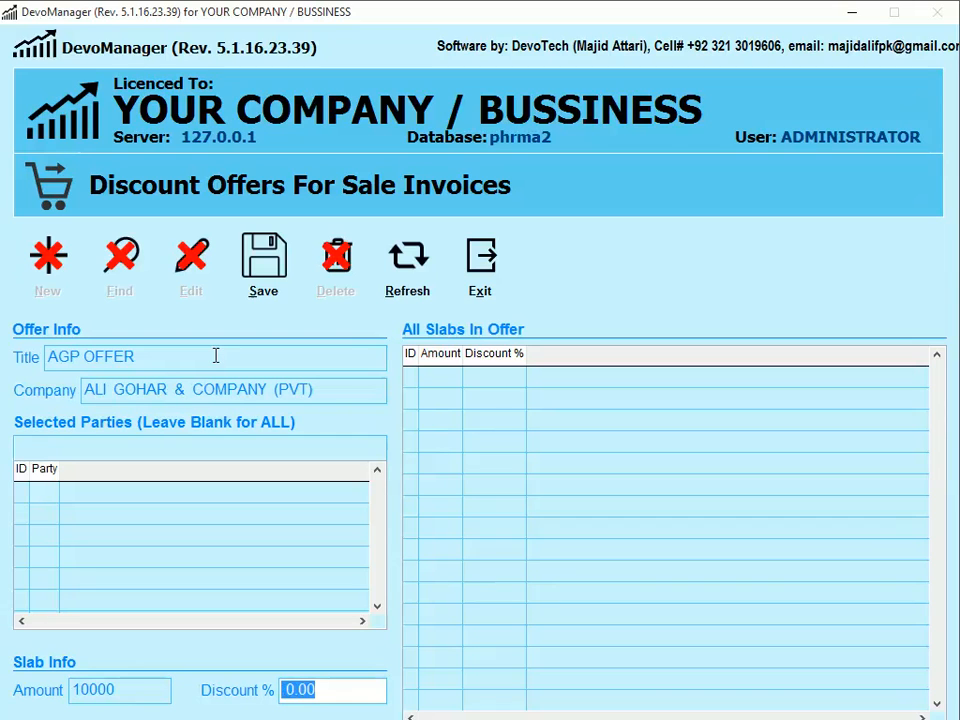
type("5")
left_click(263, 262)
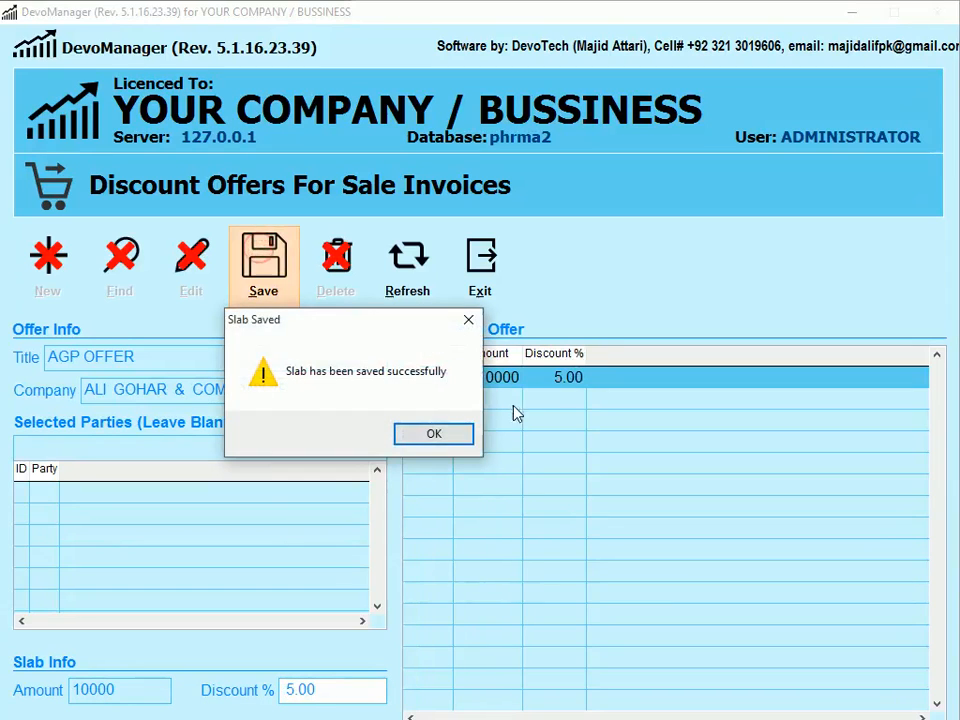
key("Return")
- Save a second slab of amount 15000 at 7% discount
type("5")
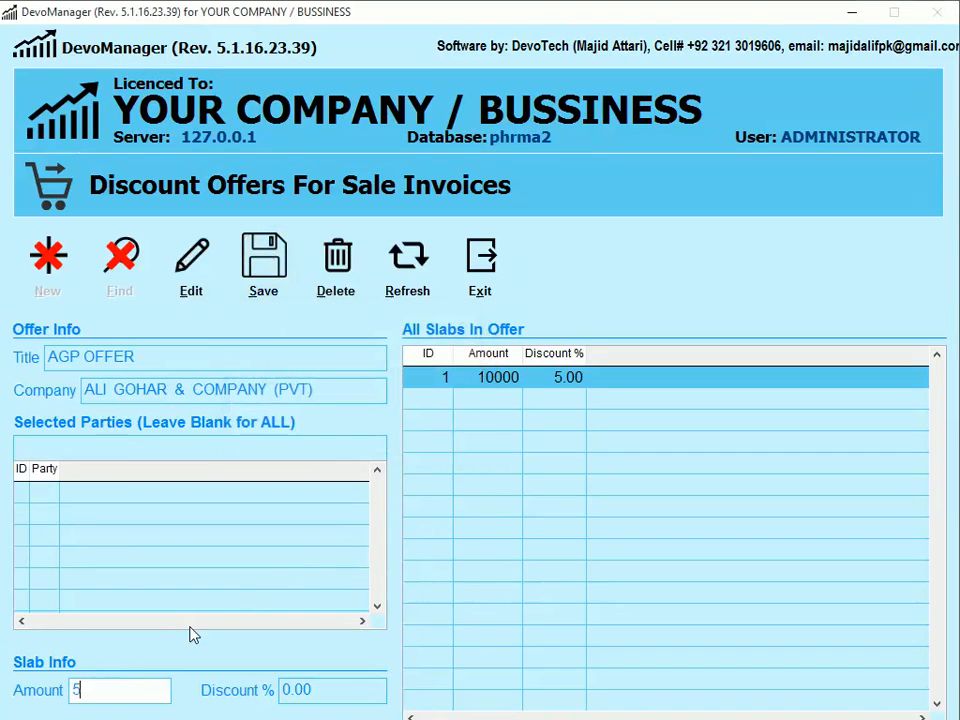
key("BackSpace")
type("15000")
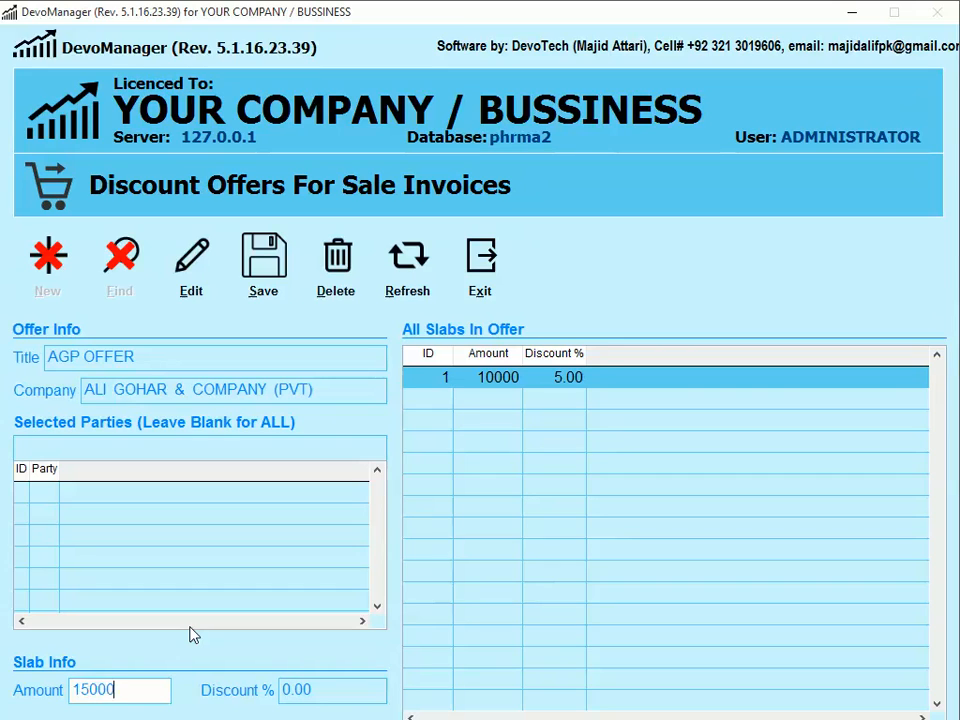
key("Tab")
type("7")
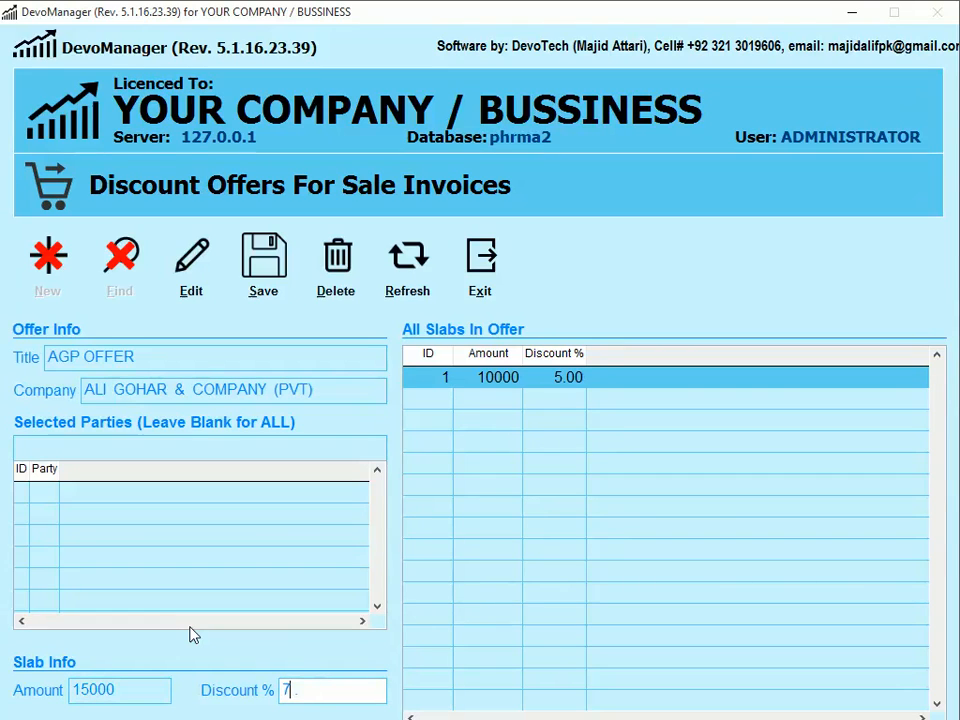
left_click(260, 272)
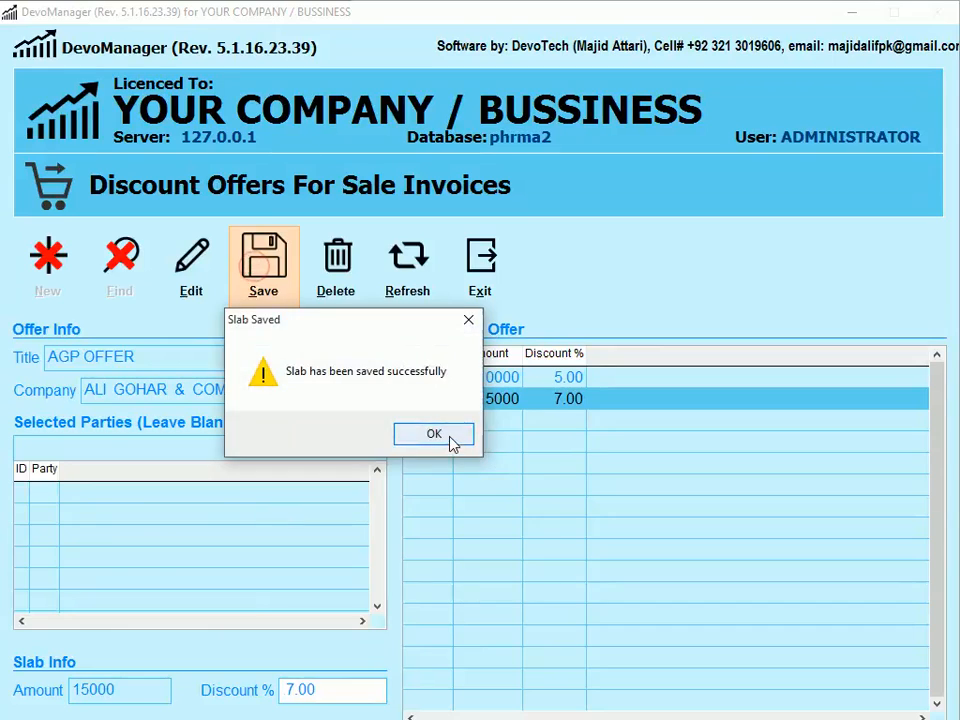
left_click(450, 442)
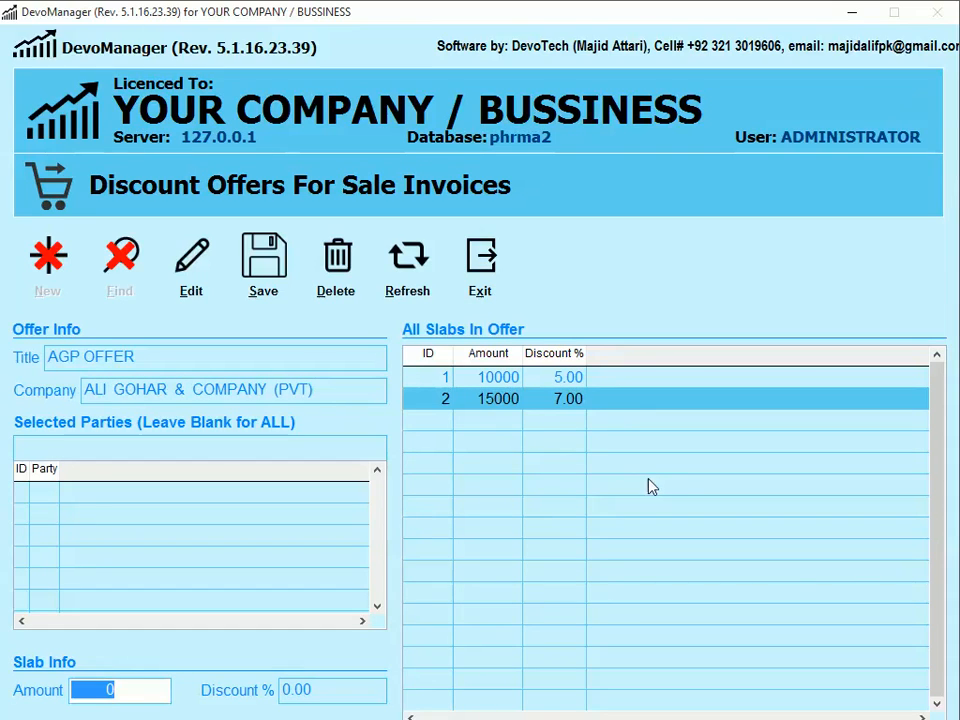
- Start a new Normal invoice with party MADINA ENTERPRISES PSH, DISTRIBUTORS
left_click(494, 296)
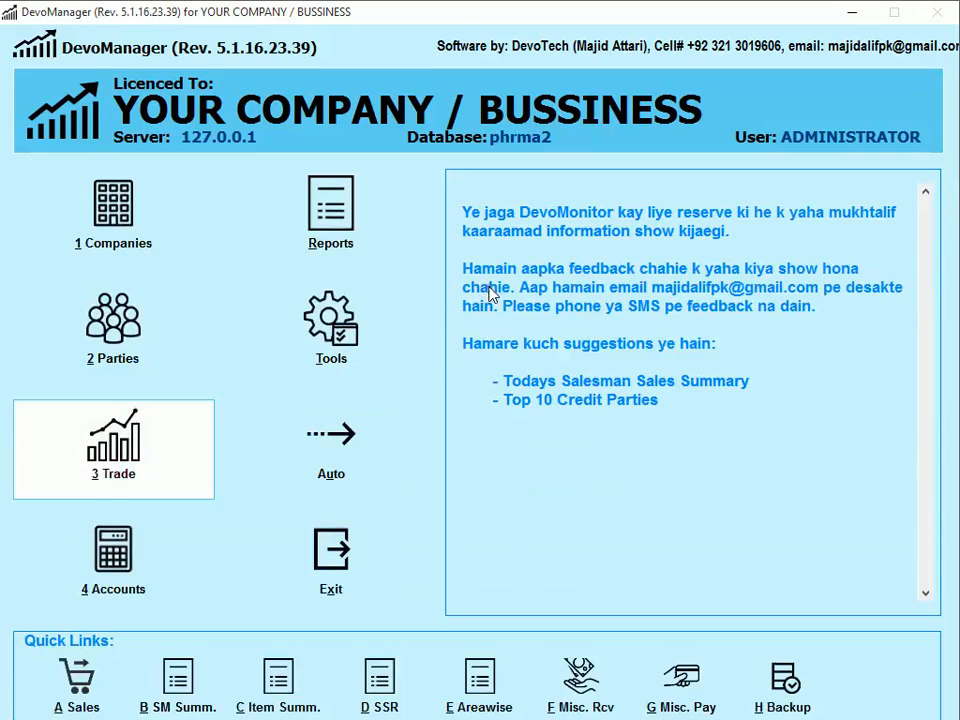
key("a")
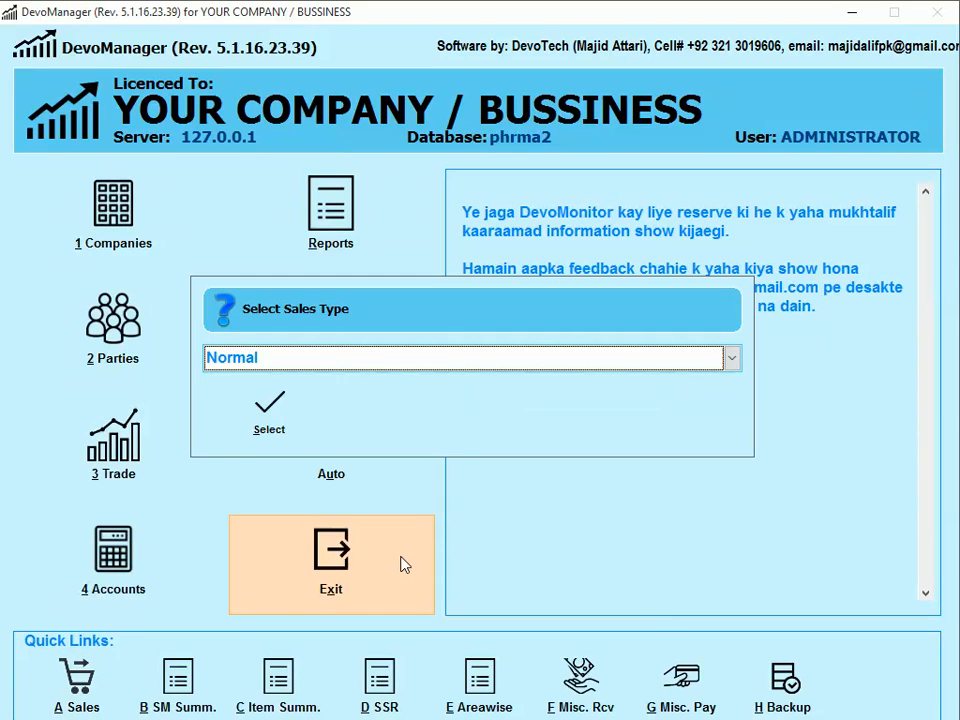
key("Return")
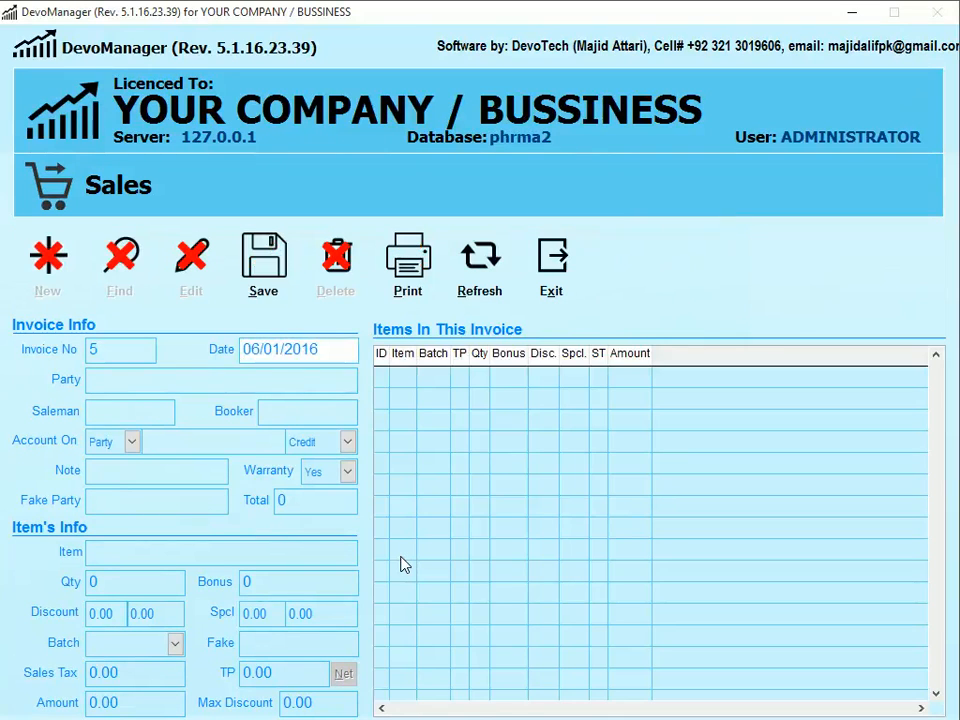
key("Return")
type("MADINA")
key("Down")
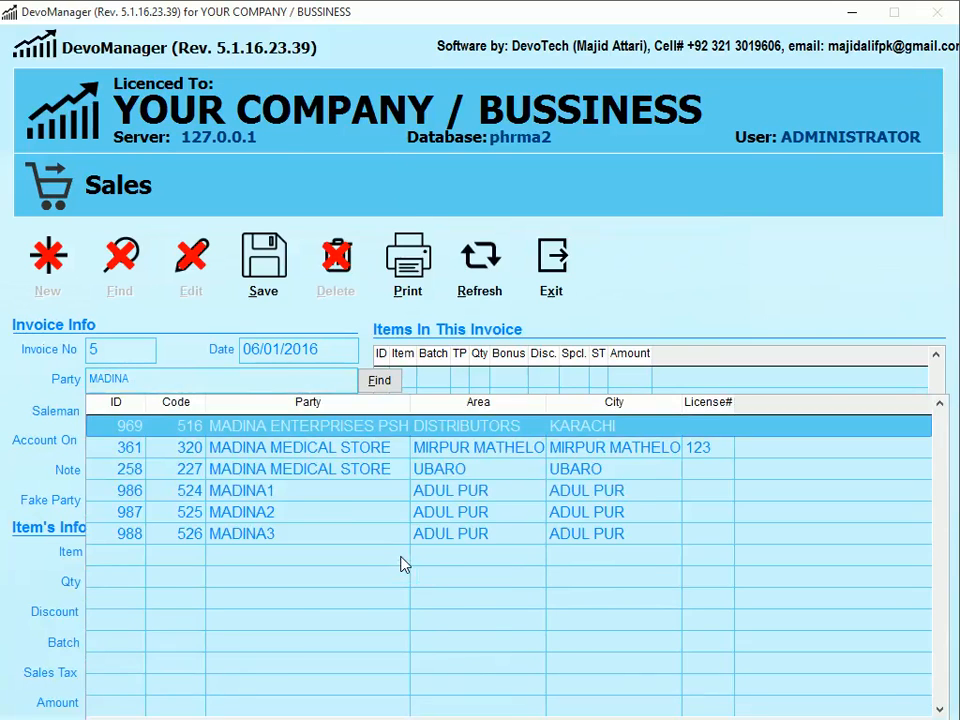
key("Return")
type("AS")
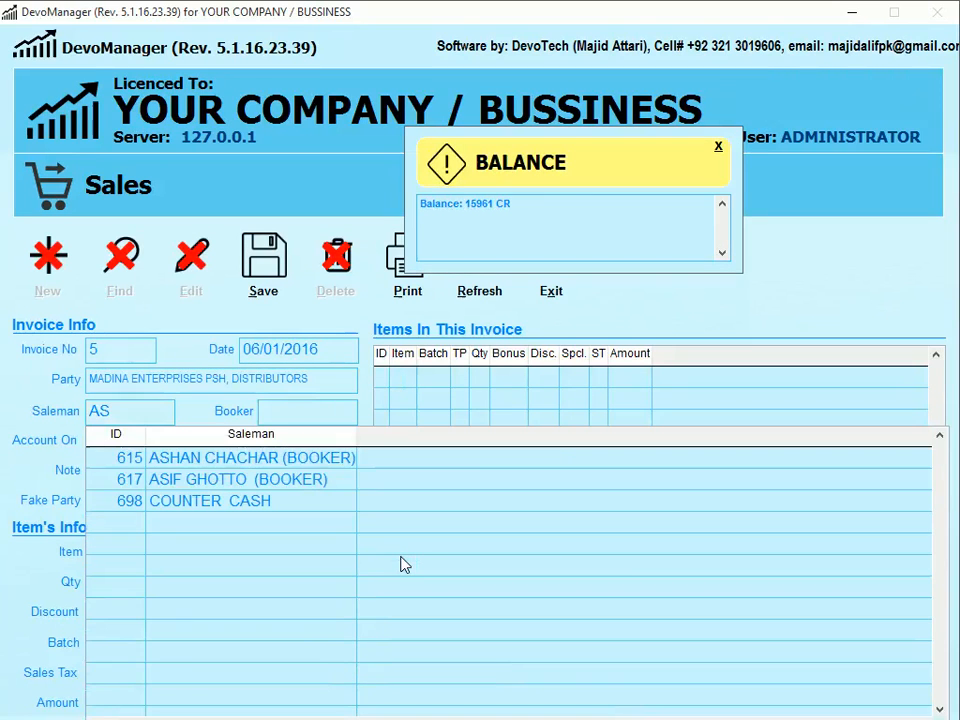
key("Down")
key("BackSpace")
key("BackSpace")
key("Return")
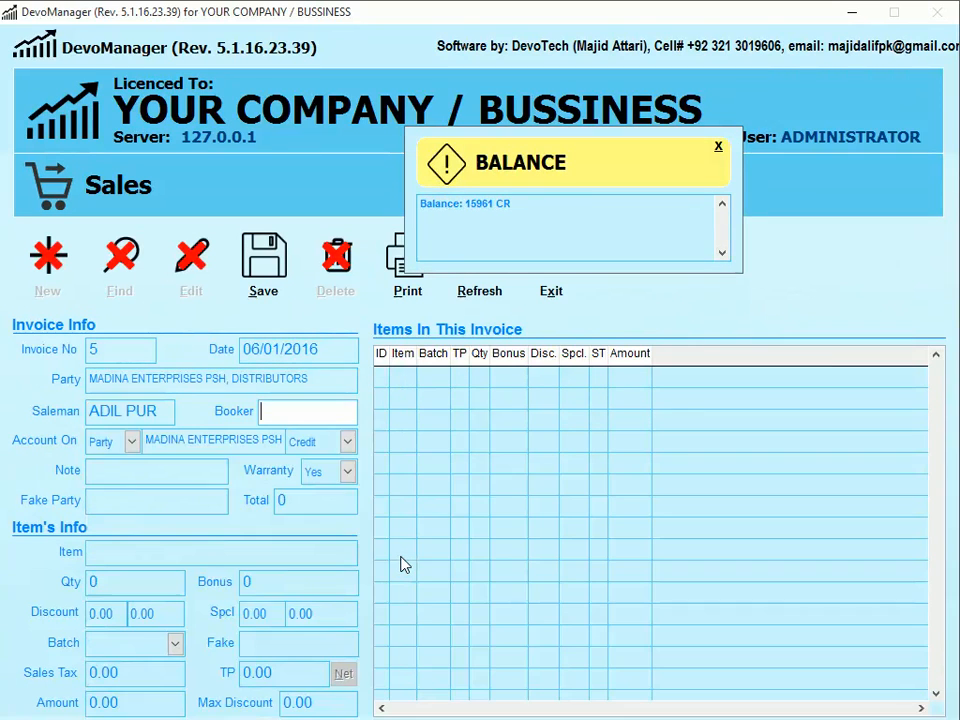
key("Return")
key("Return")
key("Return")
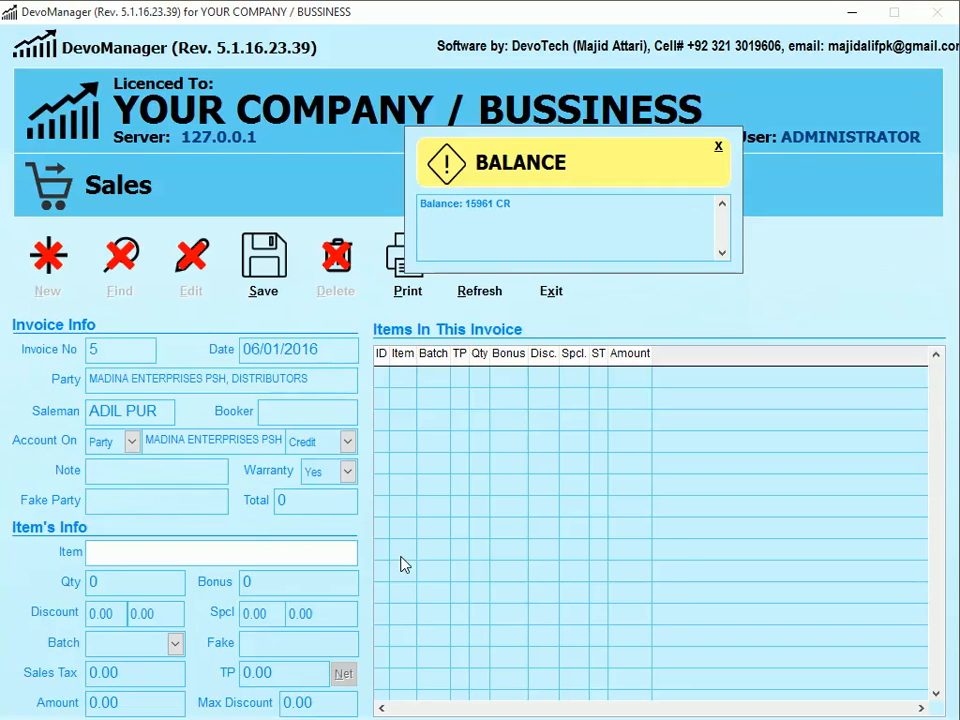
type("CHY")
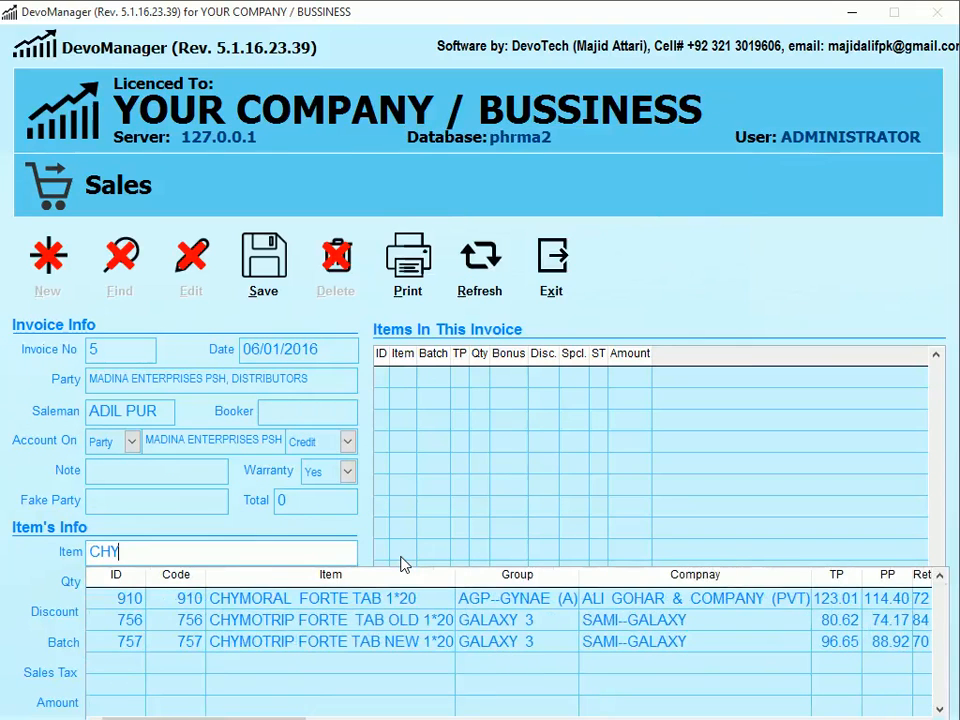
key("Down")
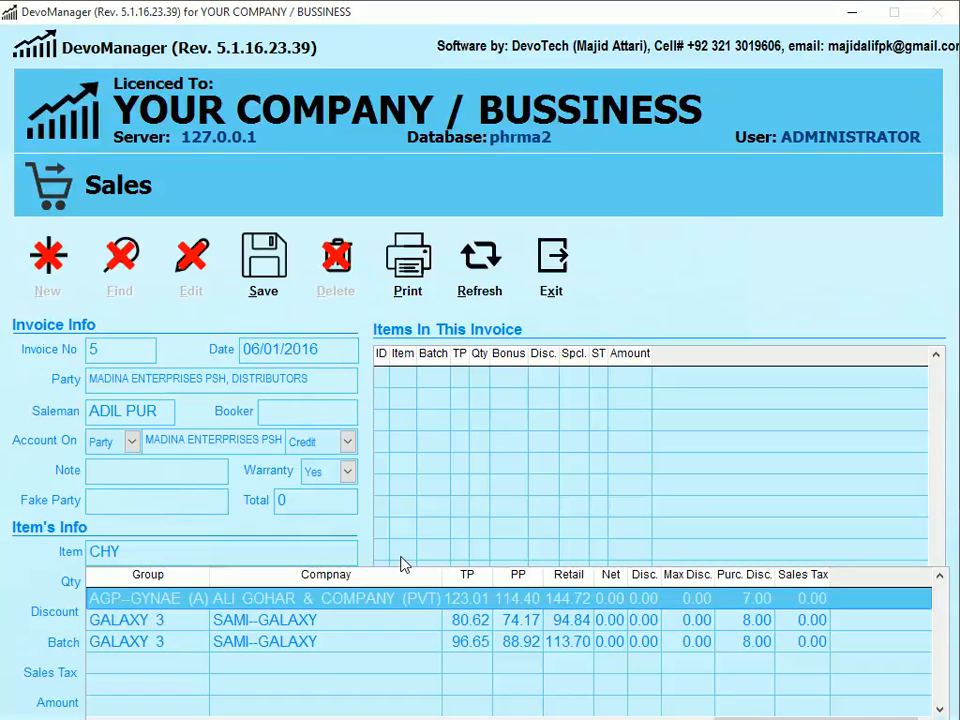
key("Return")
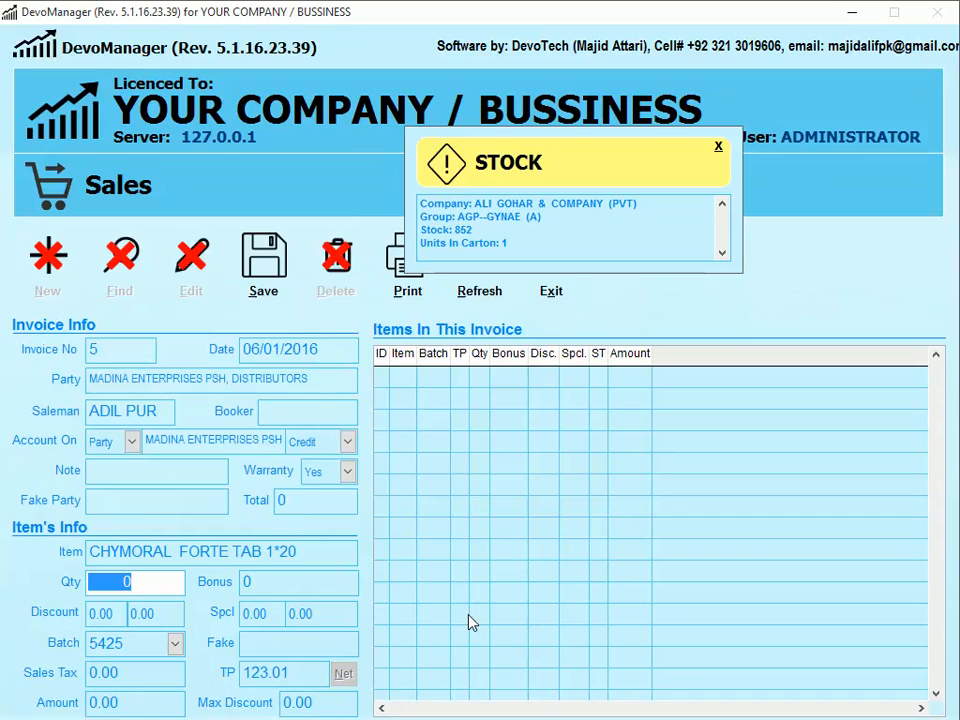
type("100")
key("Return")
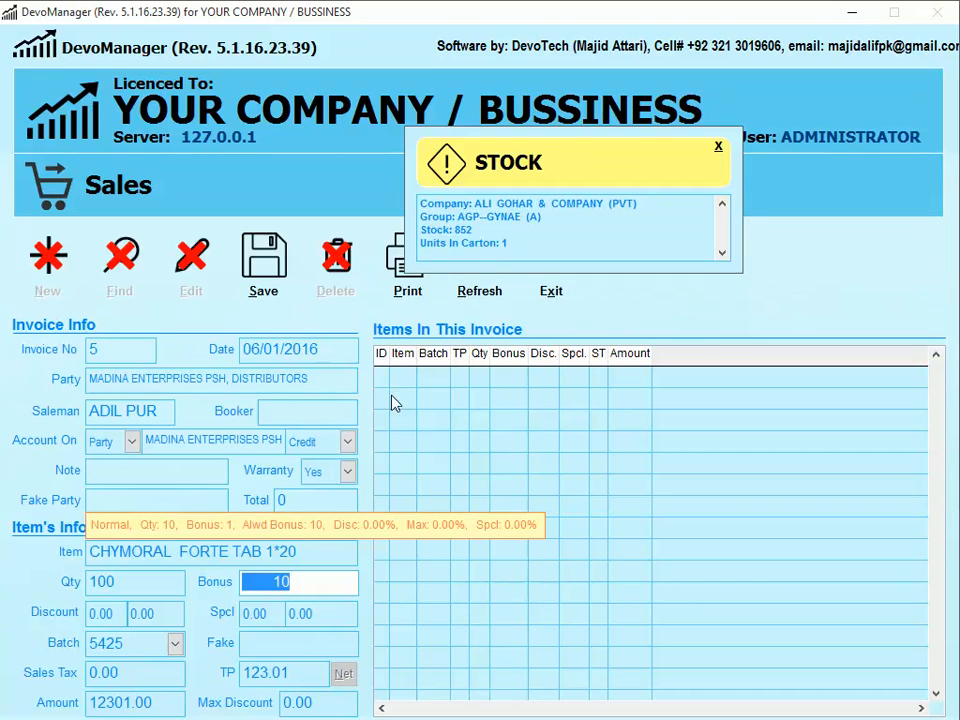
- Save the line from batch 5627 with 10 bonus (total 12301) and open invoice 5's print options
left_click(263, 268)
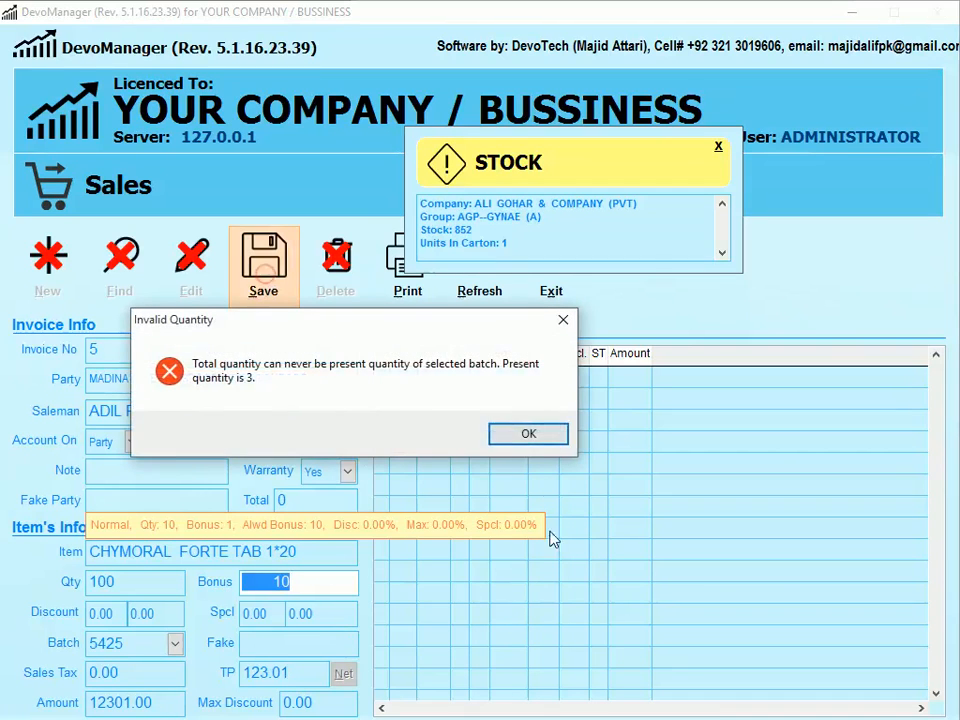
left_click(529, 434)
left_click(175, 643)
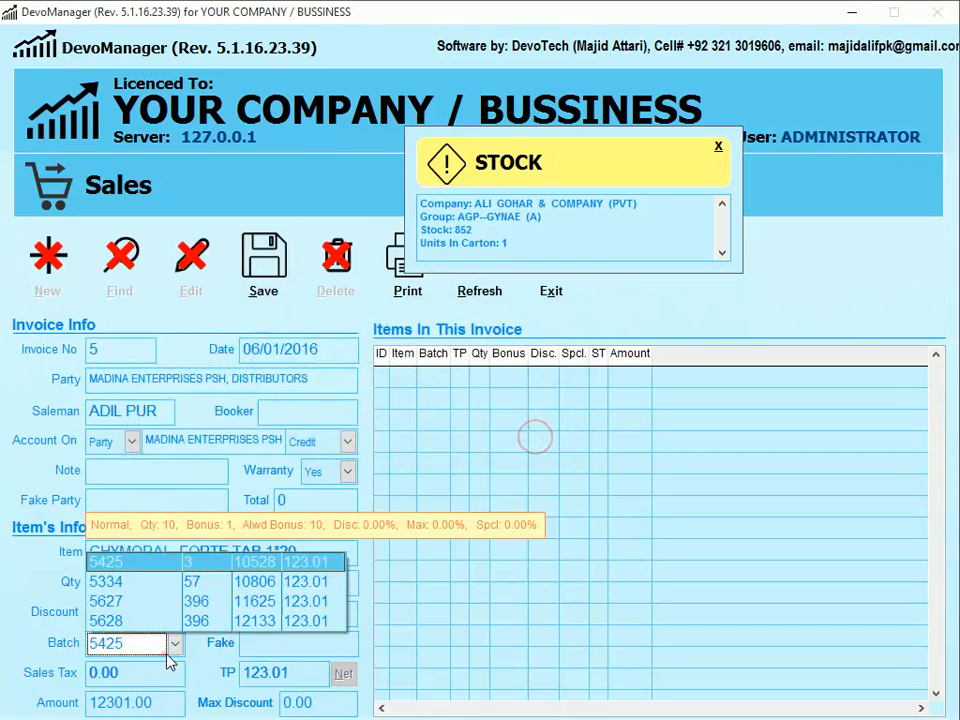
left_click(196, 601)
left_click(263, 265)
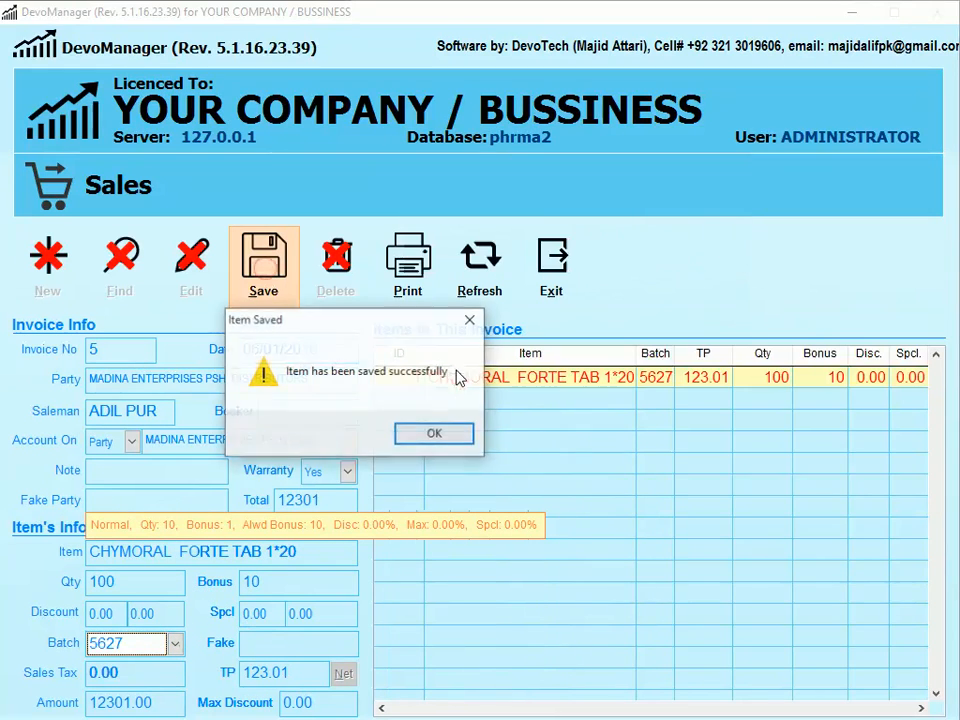
left_click(435, 433)
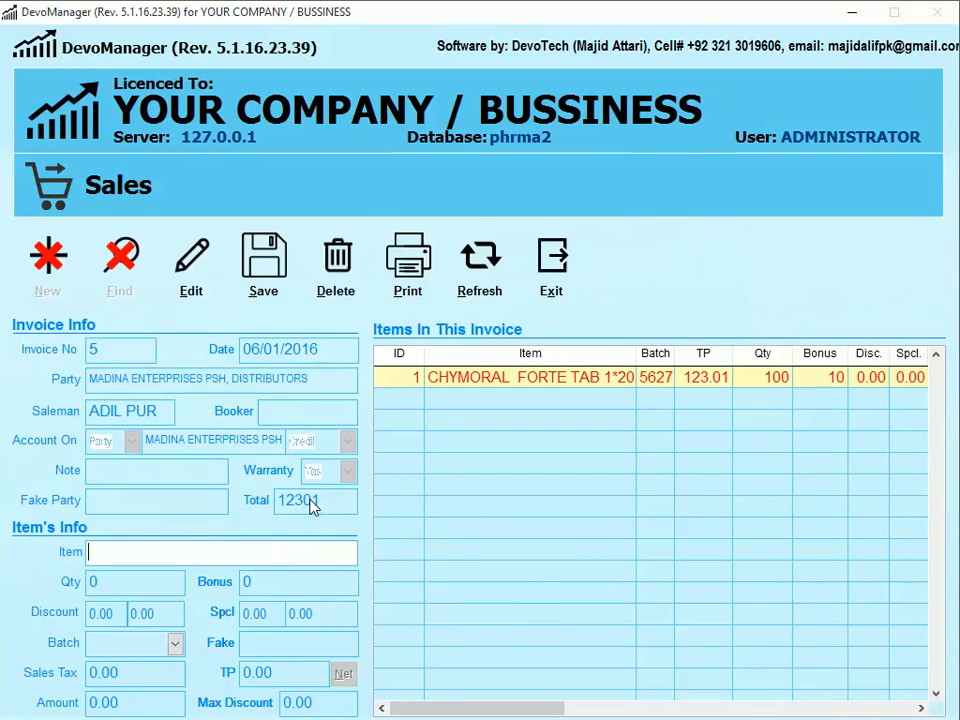
left_click(401, 280)
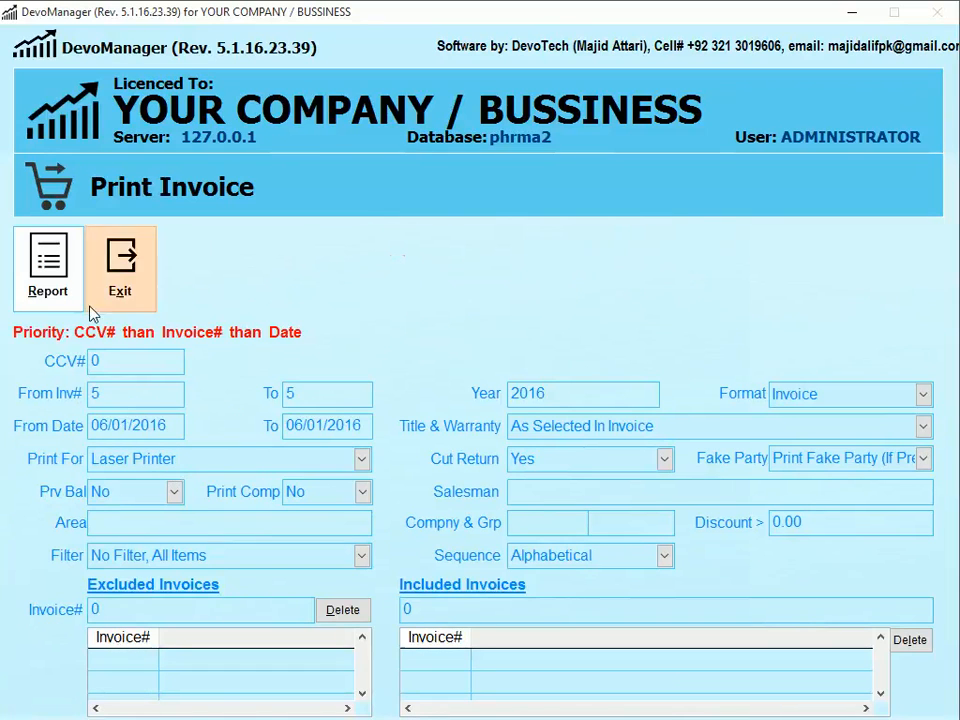
- Preview invoice 5 on screen and calculate 5% of 12301 in Calculator
left_click(56, 284)
left_click(386, 424)
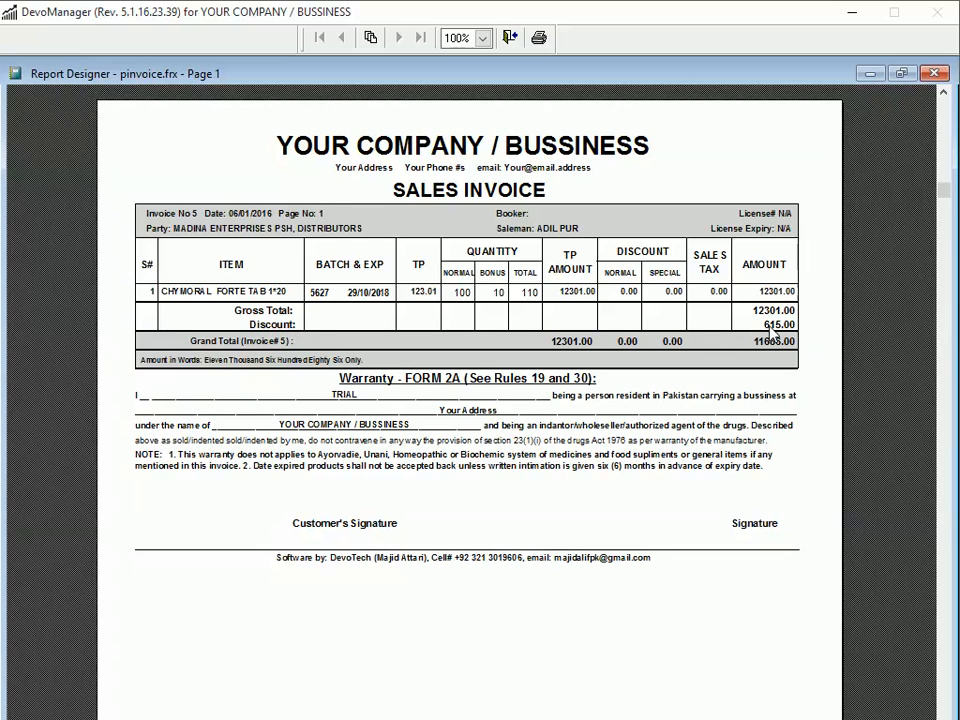
key("super")
key("4")
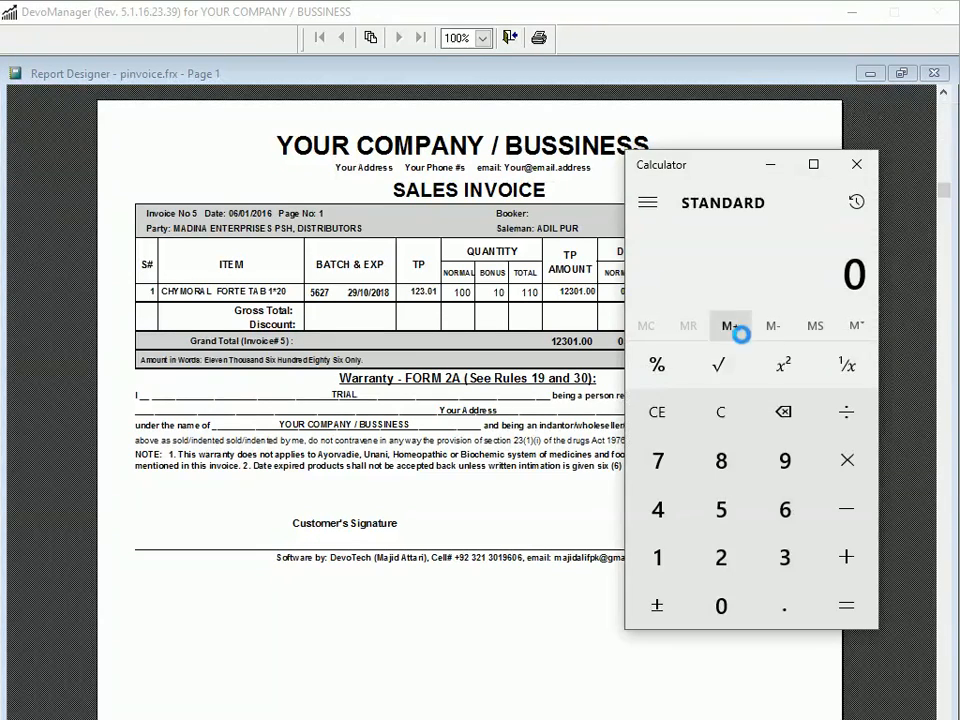
type("12301")
type("*5/100")
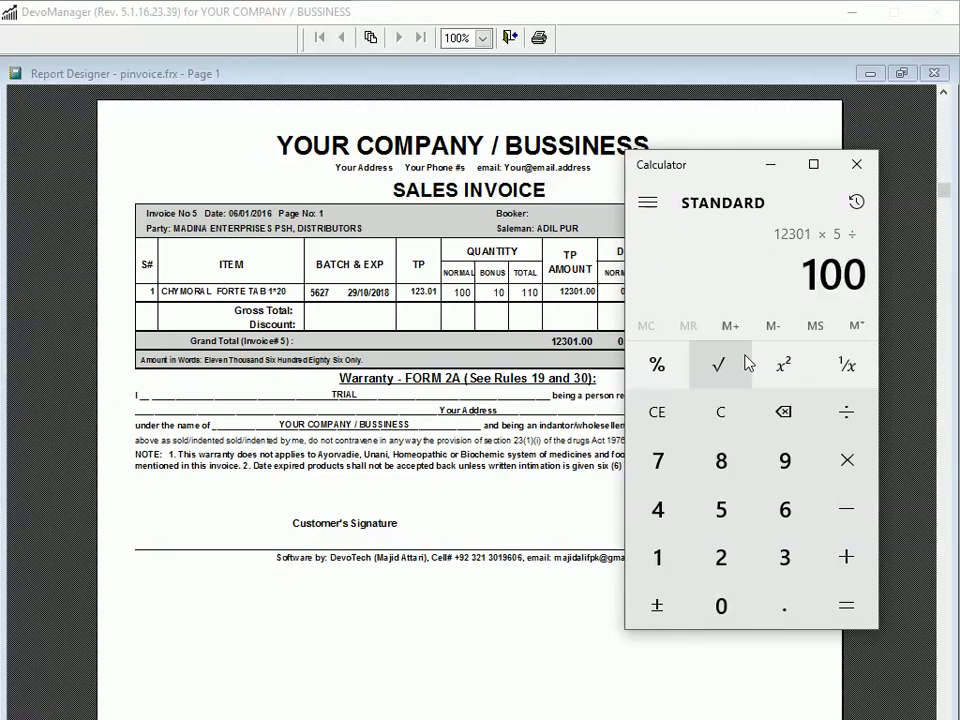
type("+")
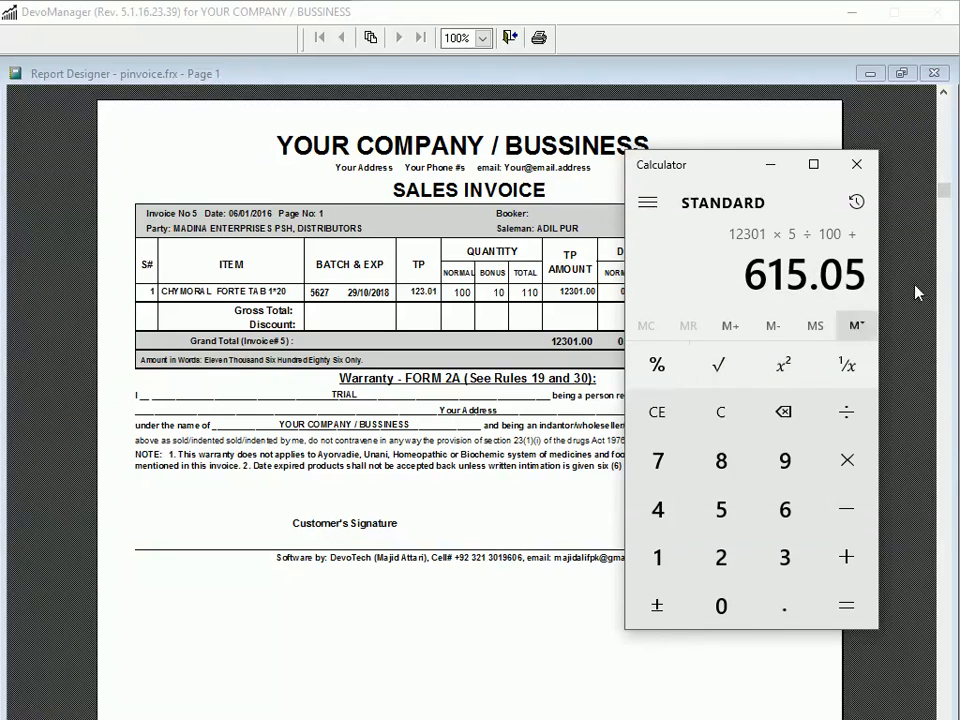
- Check the calculation against the preview's 615.00 discount, then close the invoice preview
left_click(772, 162)
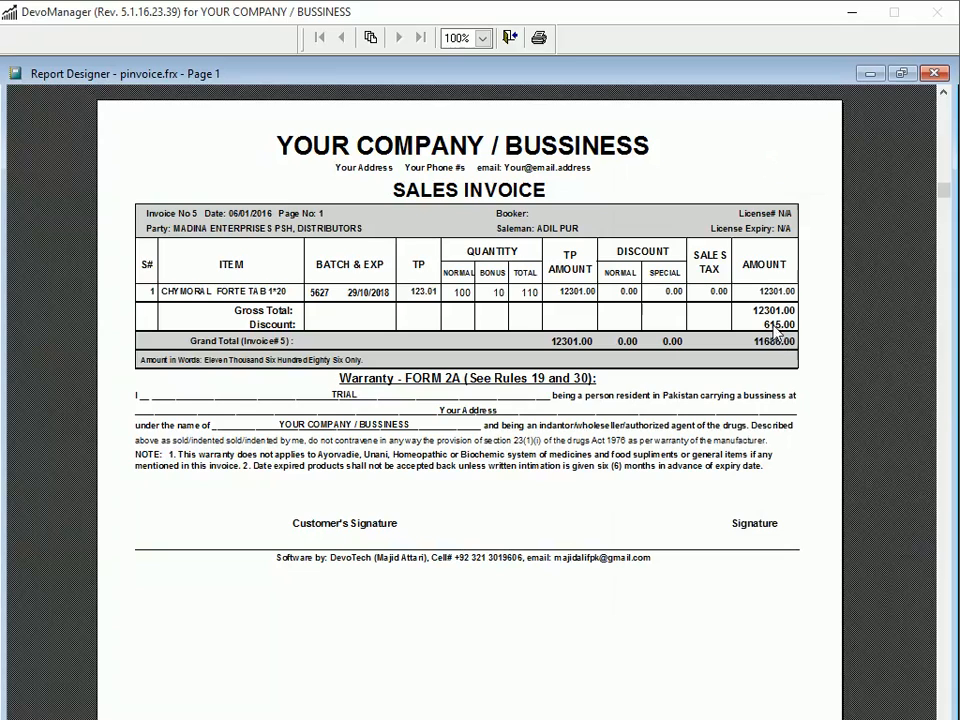
key("alt+Tab")
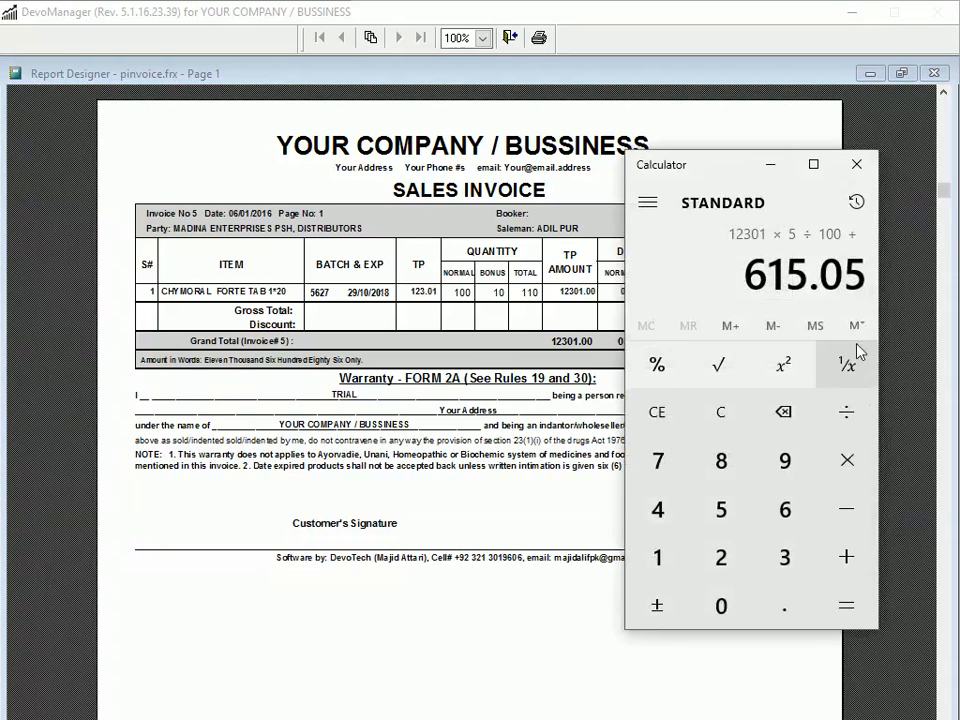
type("-12300")
key("plus")
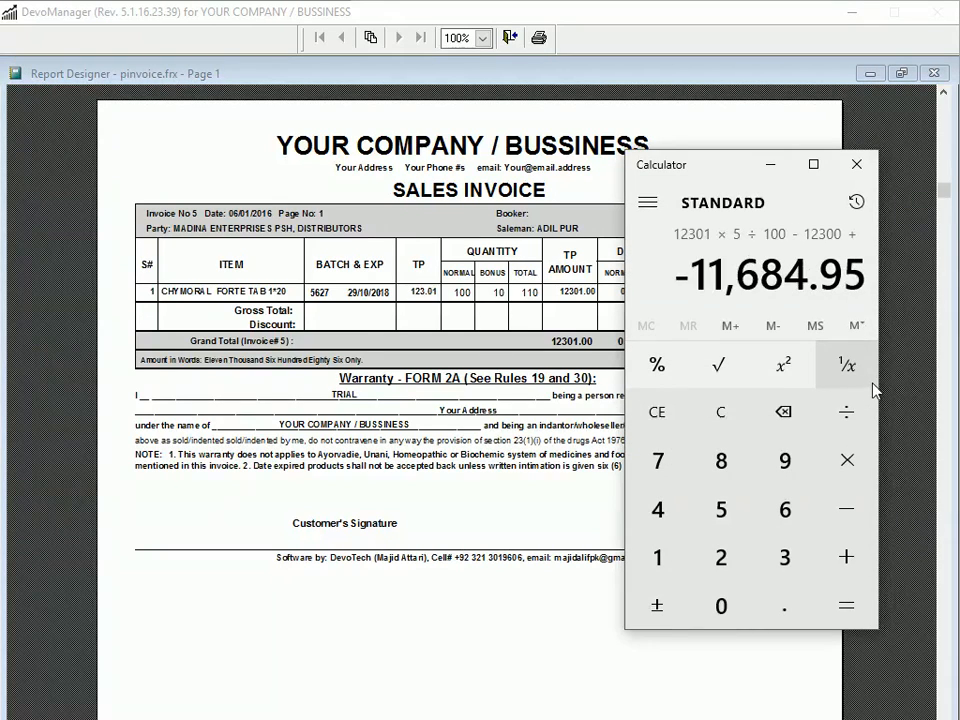
left_click(654, 112)
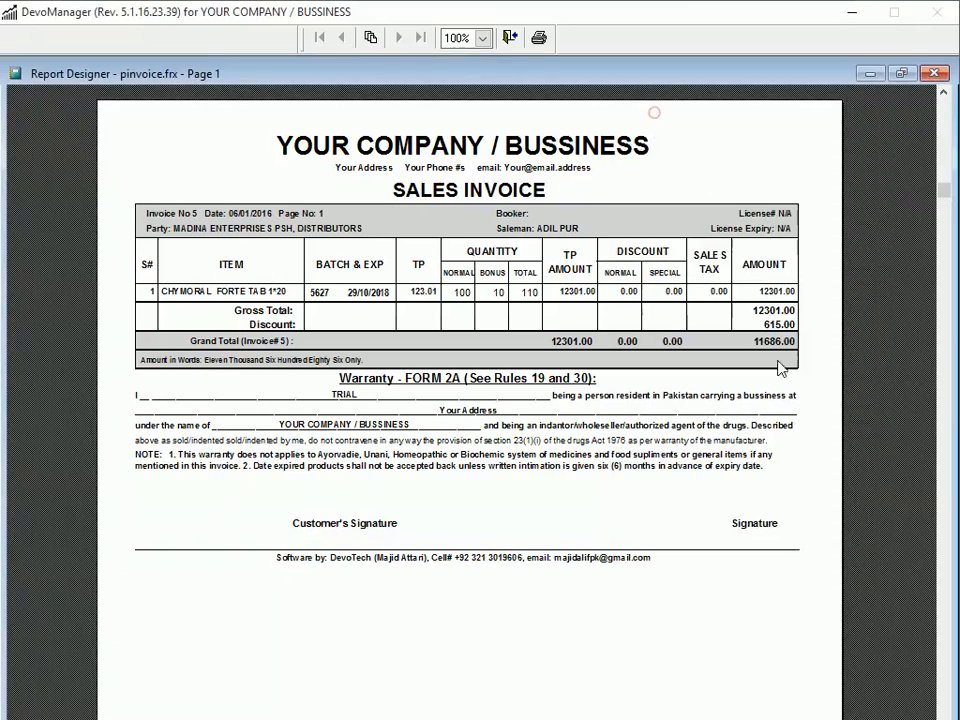
key("alt+Tab")
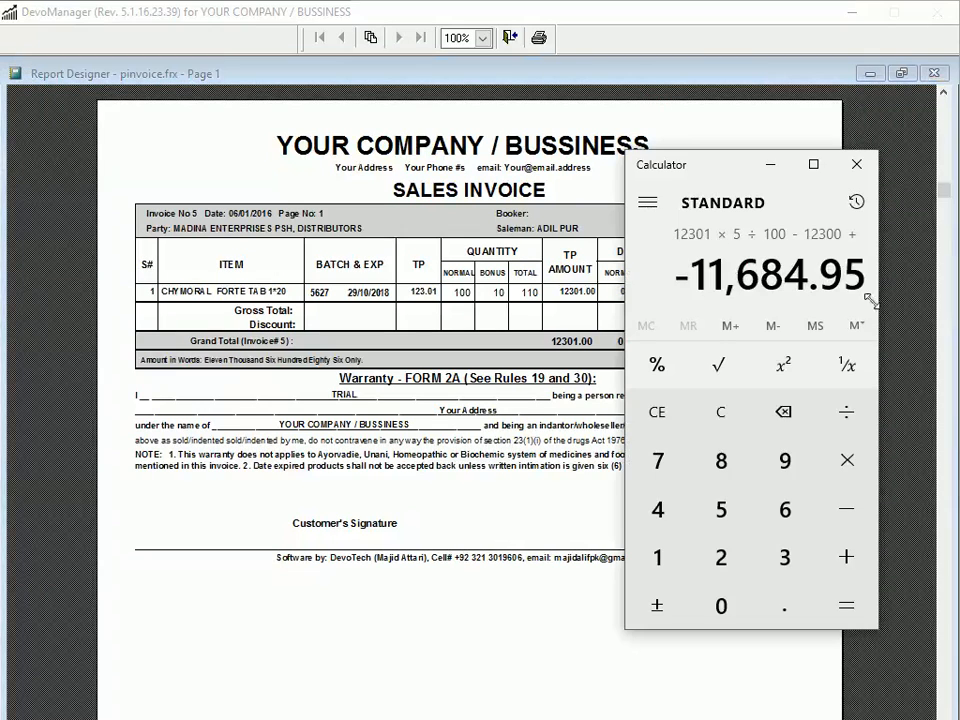
left_click(574, 132)
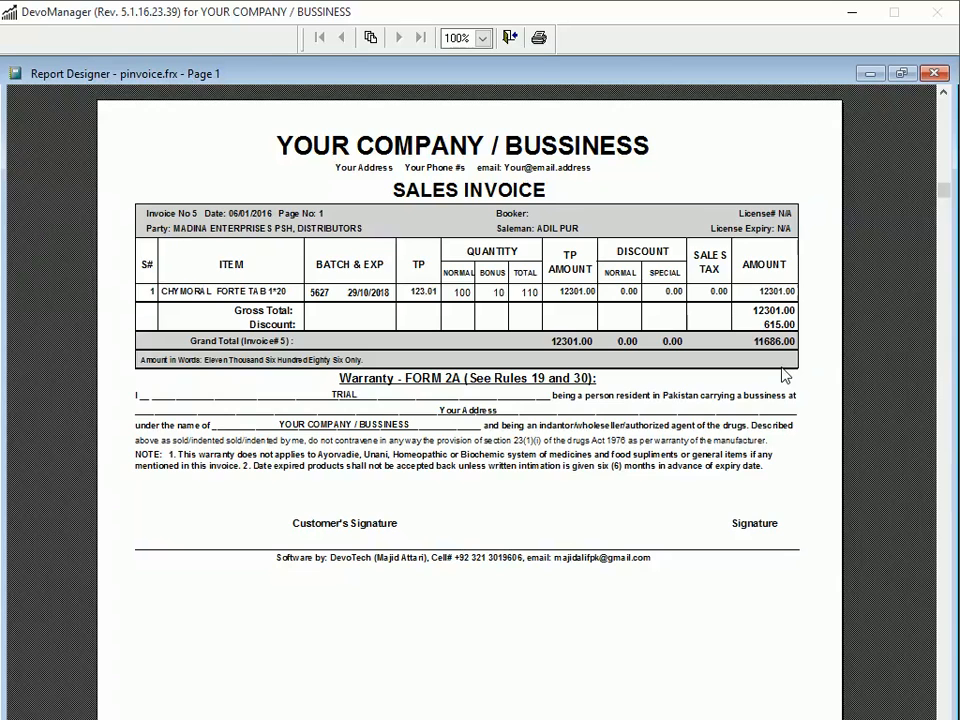
key("Escape")
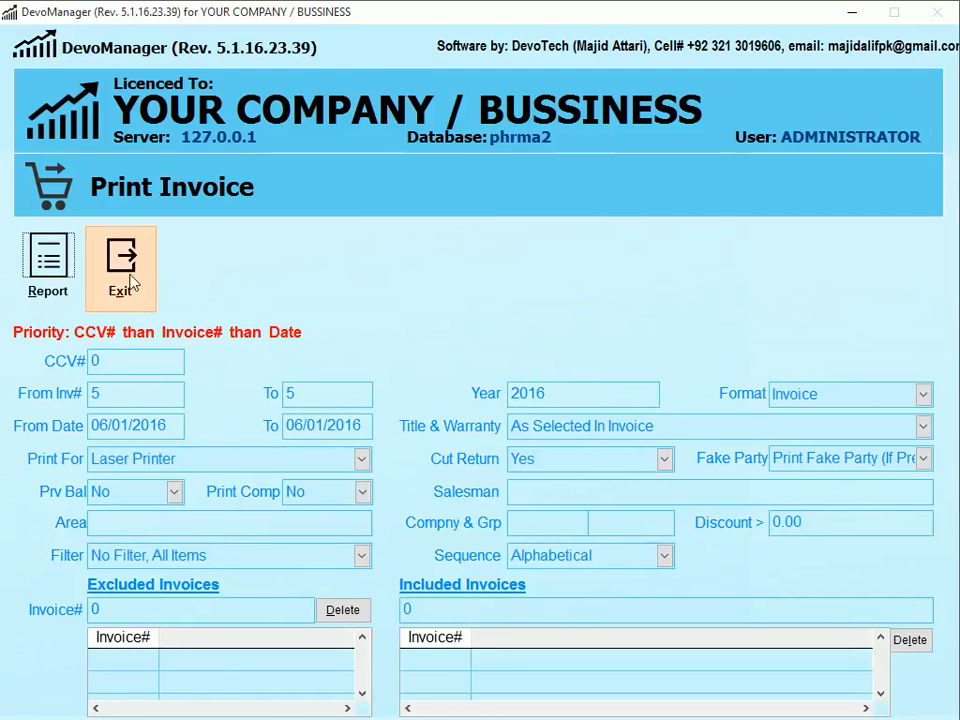
- Find invoice 5 for MADINA ENTERPRISES and start editing its items
left_click(145, 287)
left_click(128, 287)
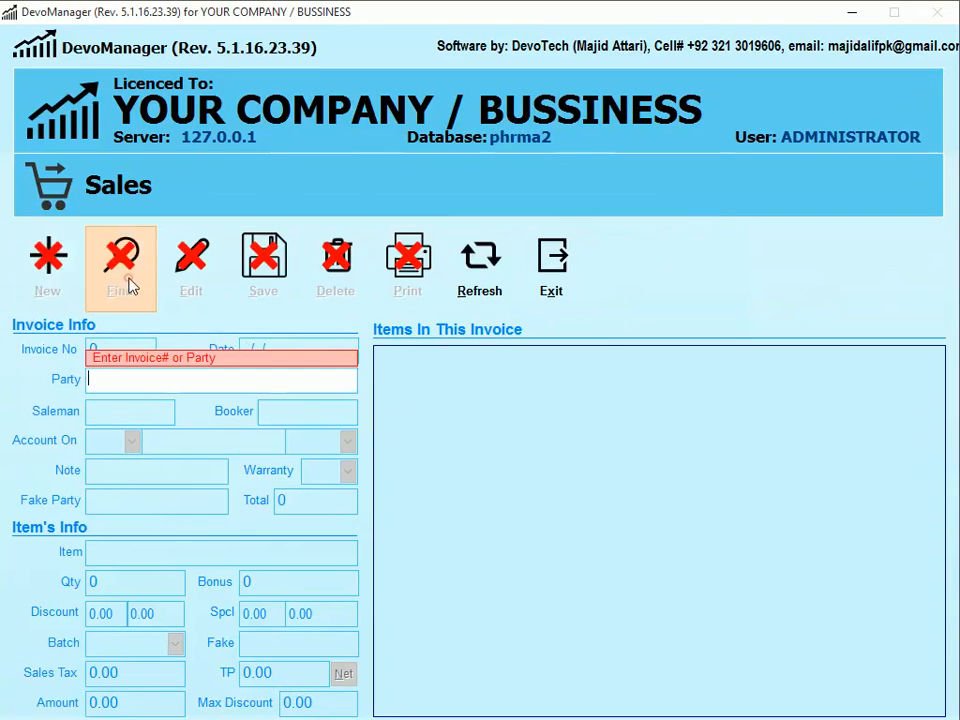
type("5")
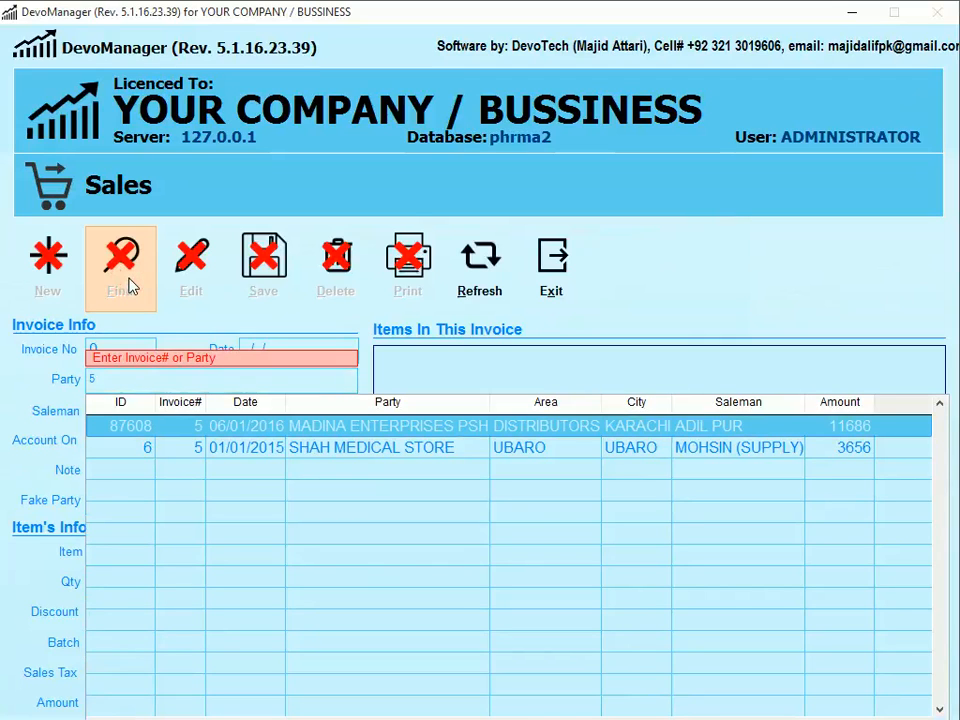
key("Return")
key("alt+e")
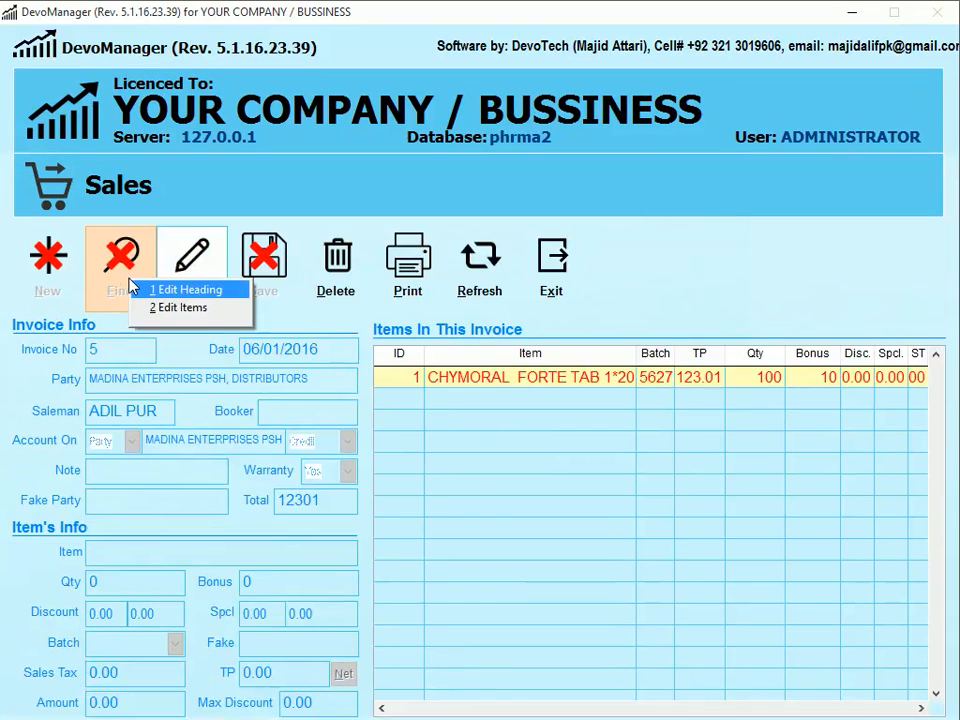
key("Down")
key("Return")
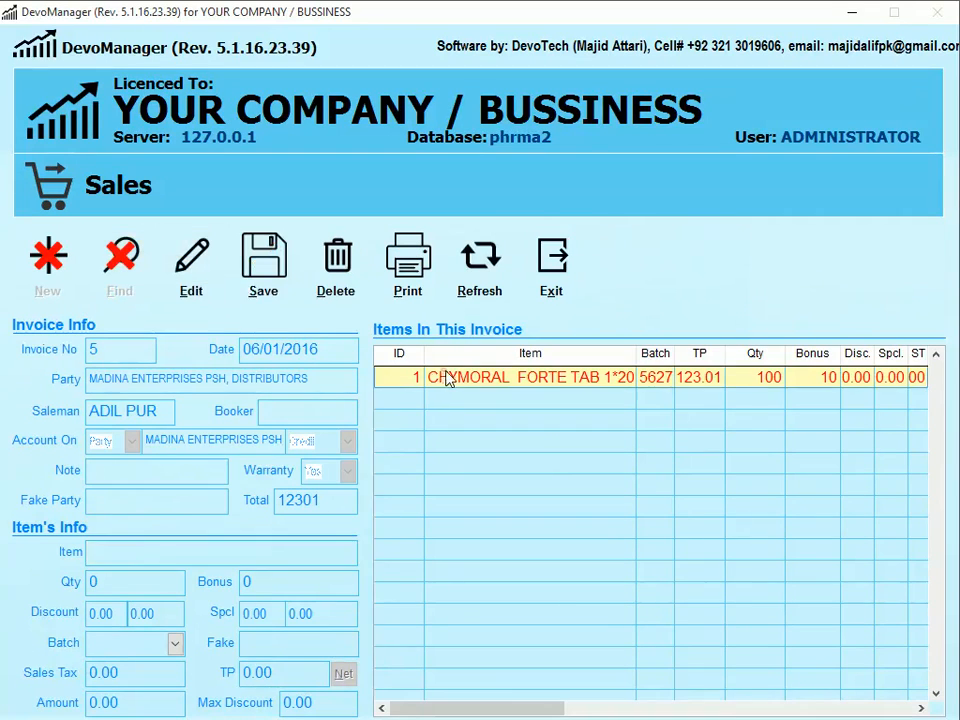
- Change the CHYMORAL FORTE TAB 1*20 quantity to 130 and save the item
left_click(205, 290)
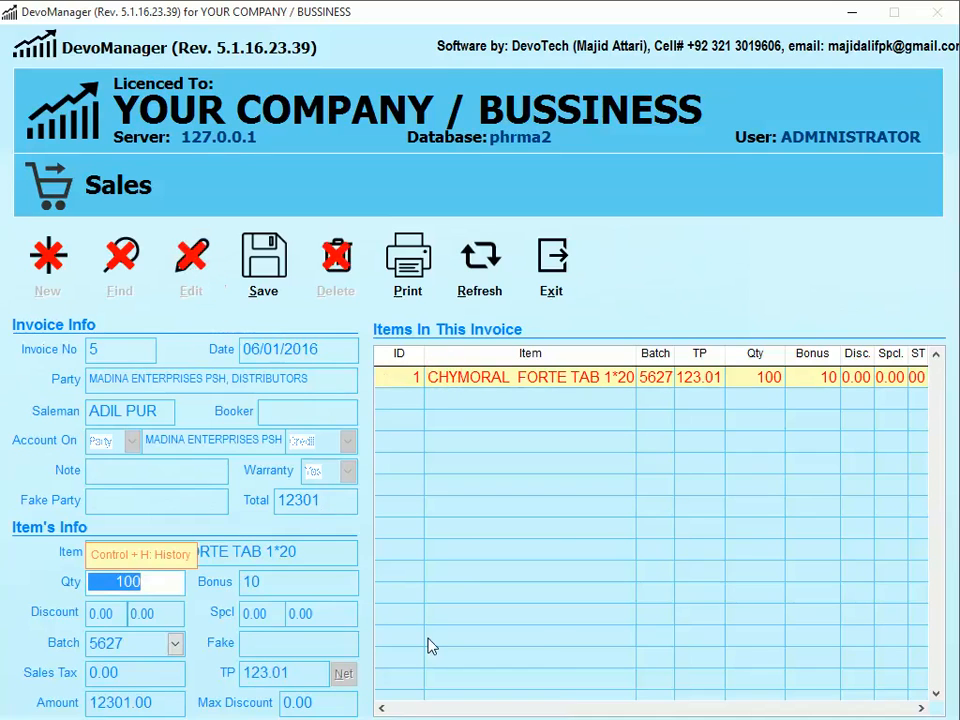
type("120")
key("Return")
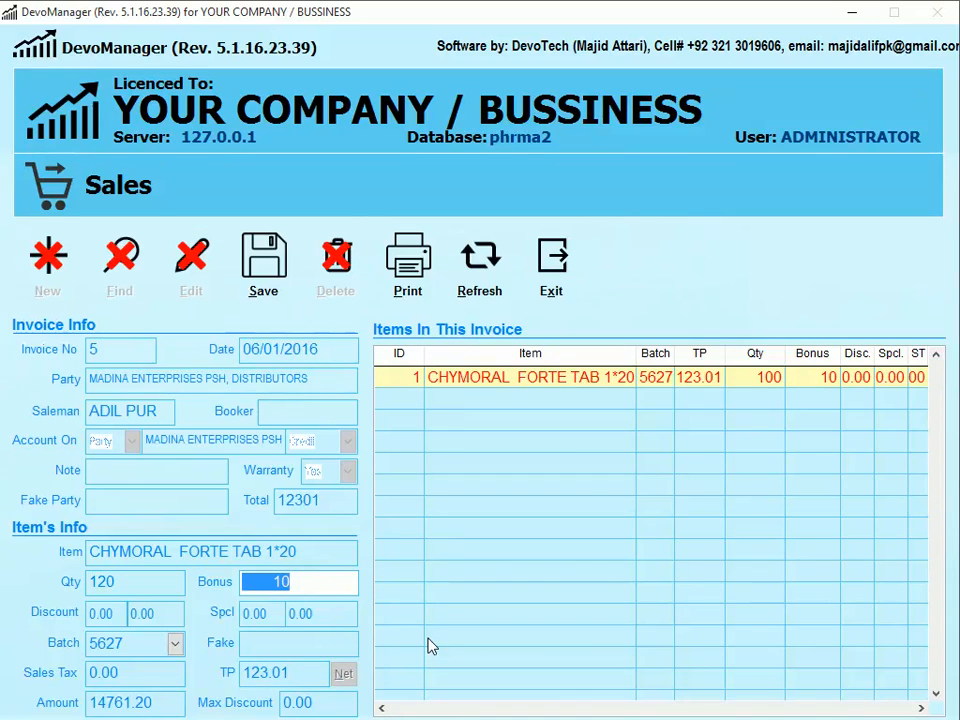
key("shift+Tab")
type("130")
key("Return")
left_click(263, 262)
left_click(448, 434)
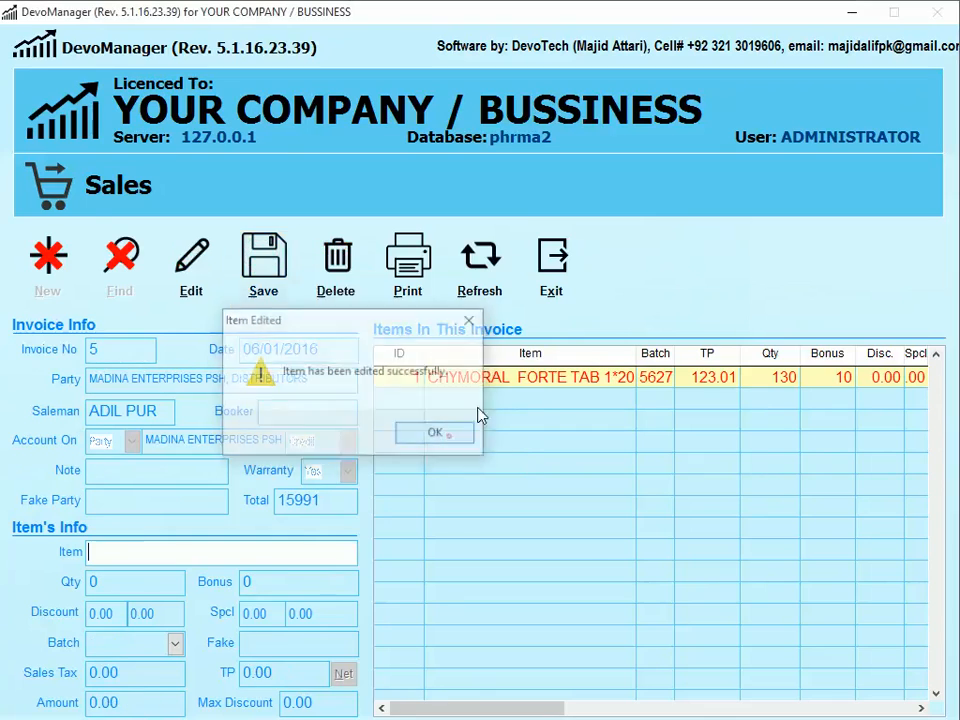
left_click(422, 262)
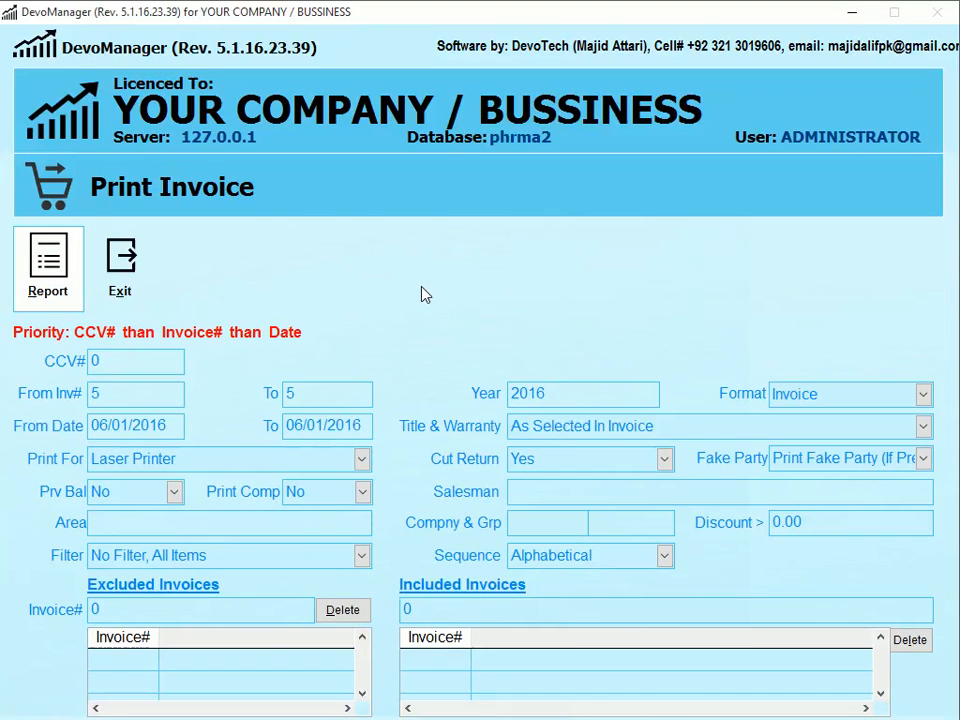
- Preview invoice 5 with its 1119.00 discount and 14872.00 total, close Calculator, then close the preview
key("Return")
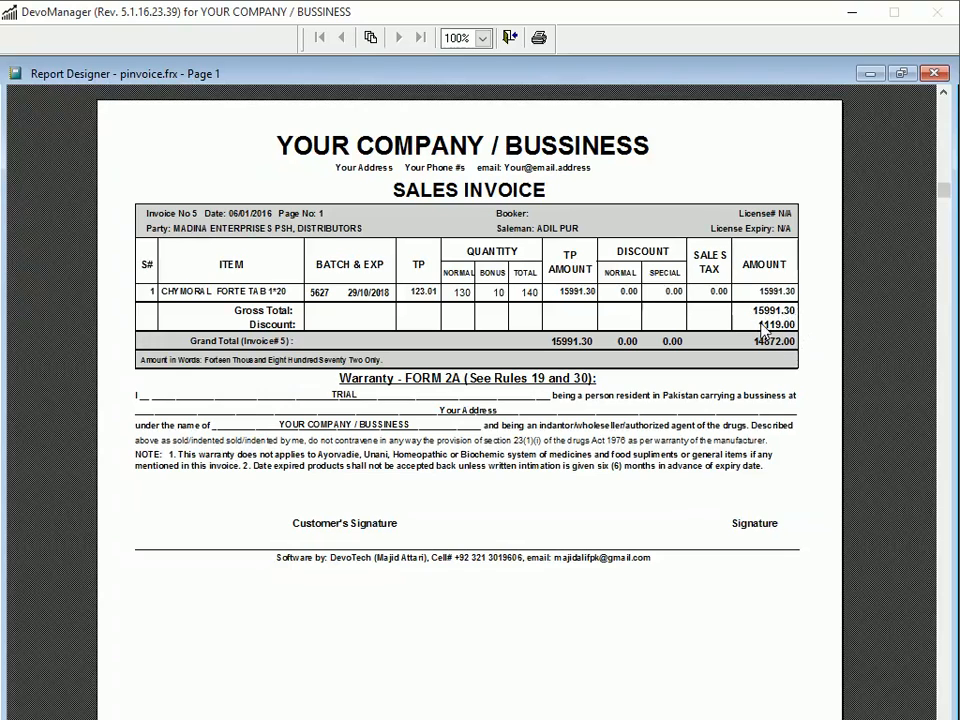
key("alt+Tab")
key("Escape")
left_click_drag(740, 180, 442, 152)
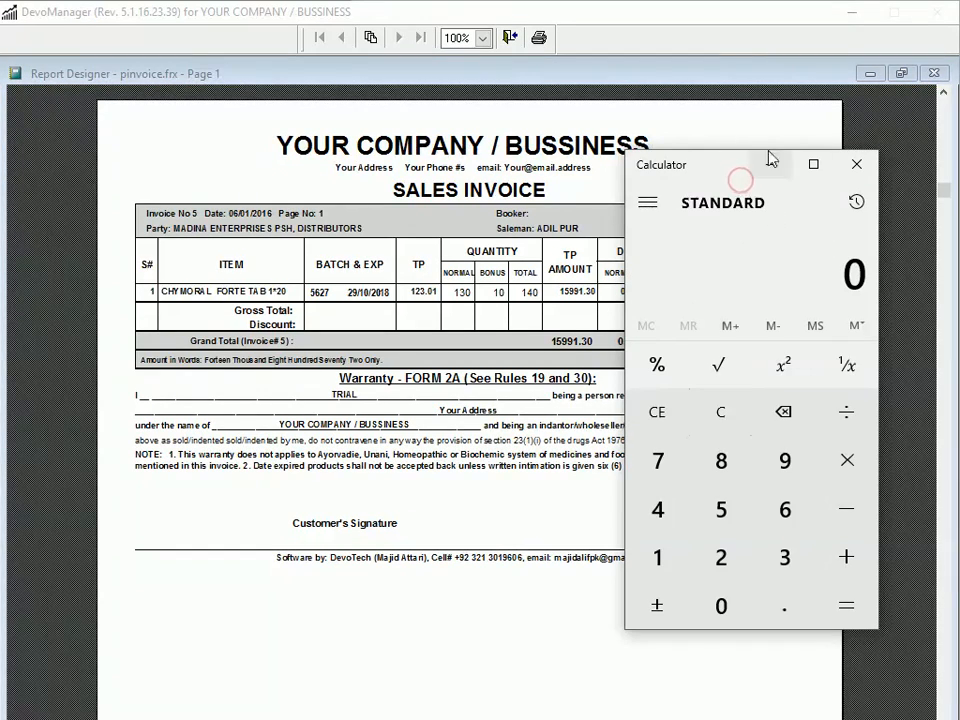
left_click(856, 164)
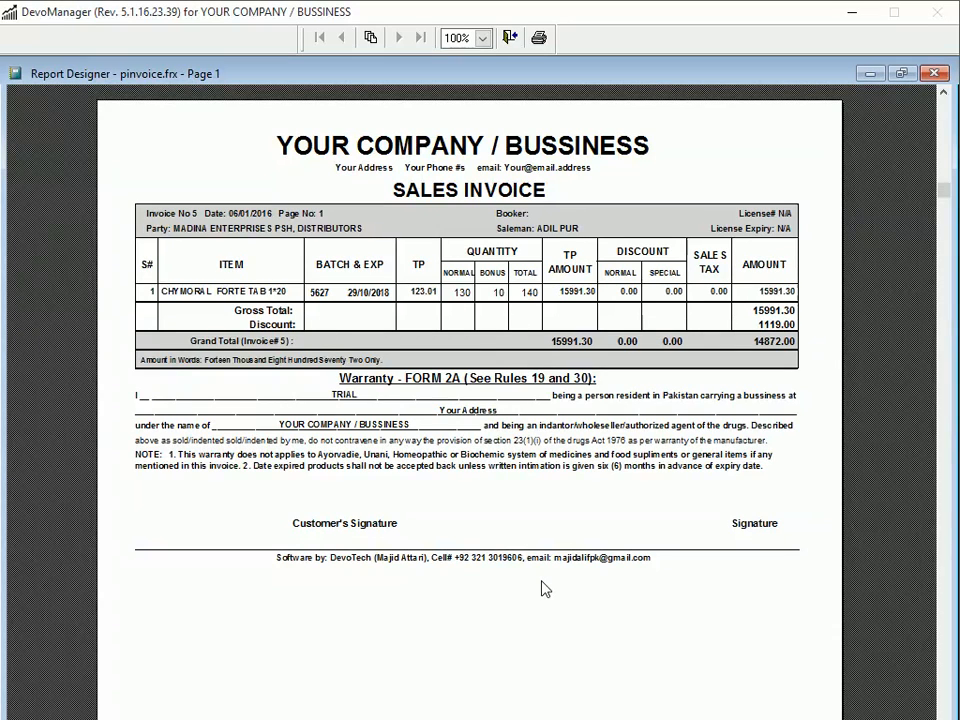
key("Escape")
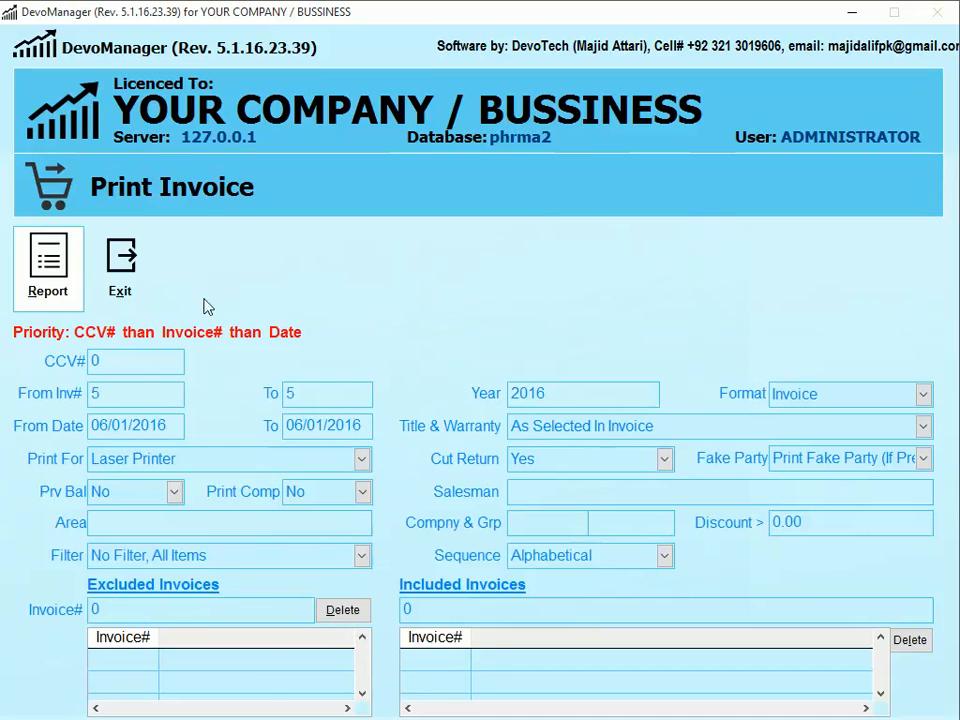
- Leave sales entry and open the party Account Ledger form from the quick menu
left_click(148, 283)
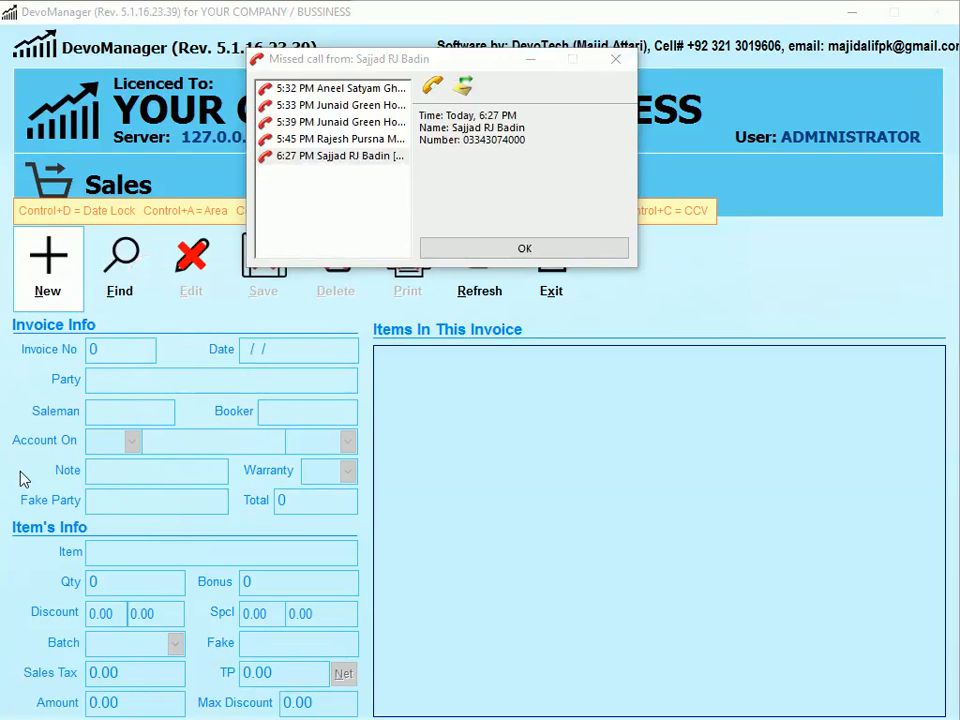
left_click(526, 61)
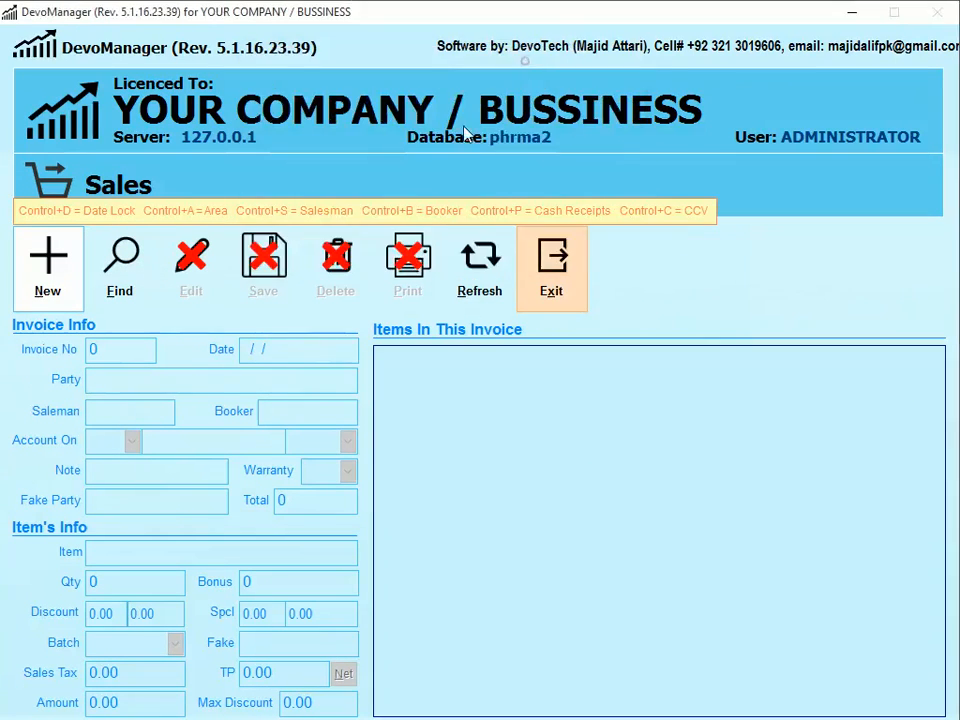
left_click(568, 274)
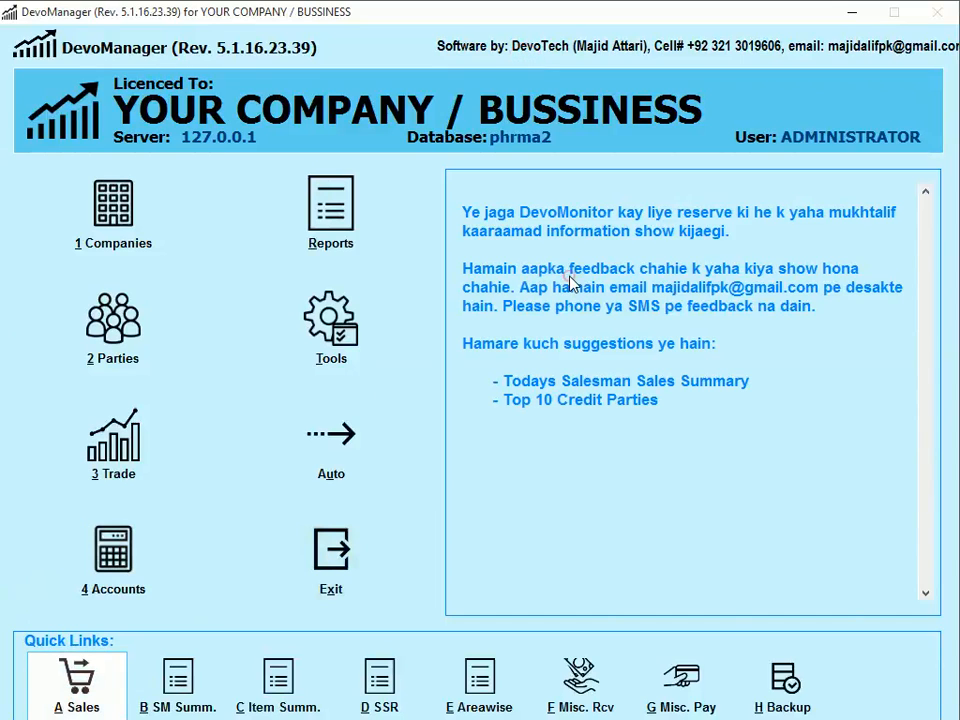
right_click(548, 341)
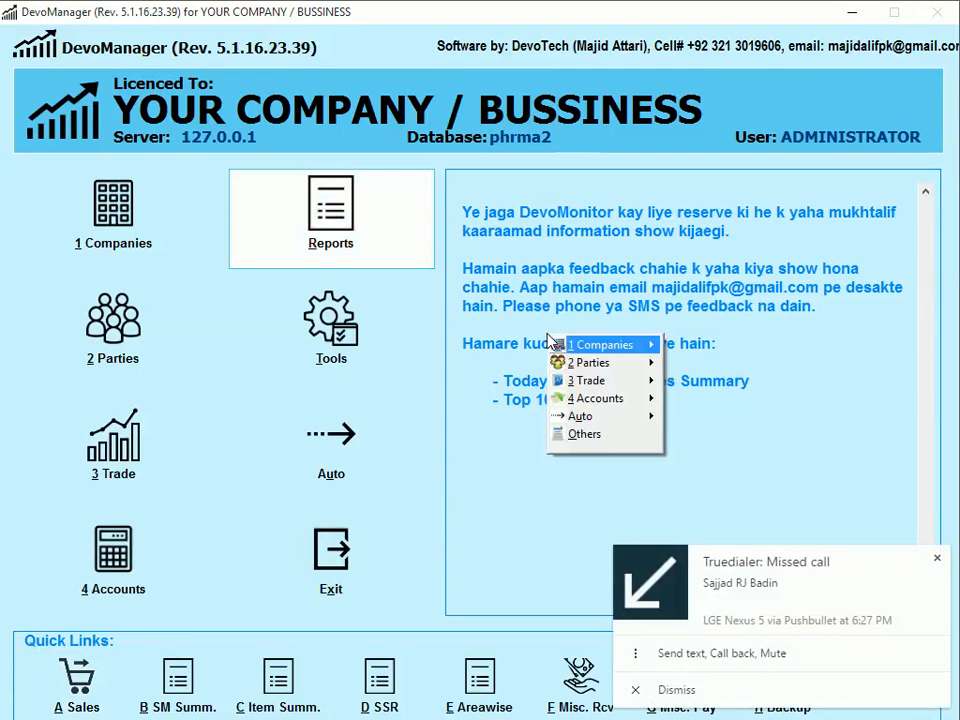
key("Down")
key("Right")
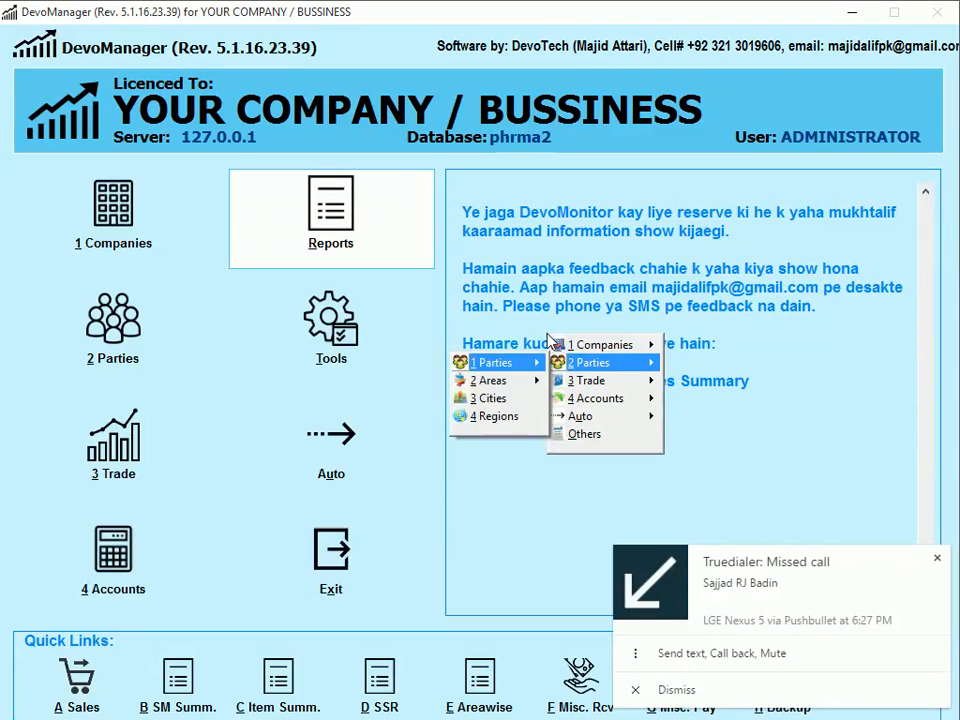
key("Right")
key("Down")
key("Return")
- Select MADINA ENTERPRISES PSH DISTRIBUTORS and generate its account ledger report
type("MAD")
key("BackSpace")
key("BackSpace")
key("BackSpace")
type("MADIN")
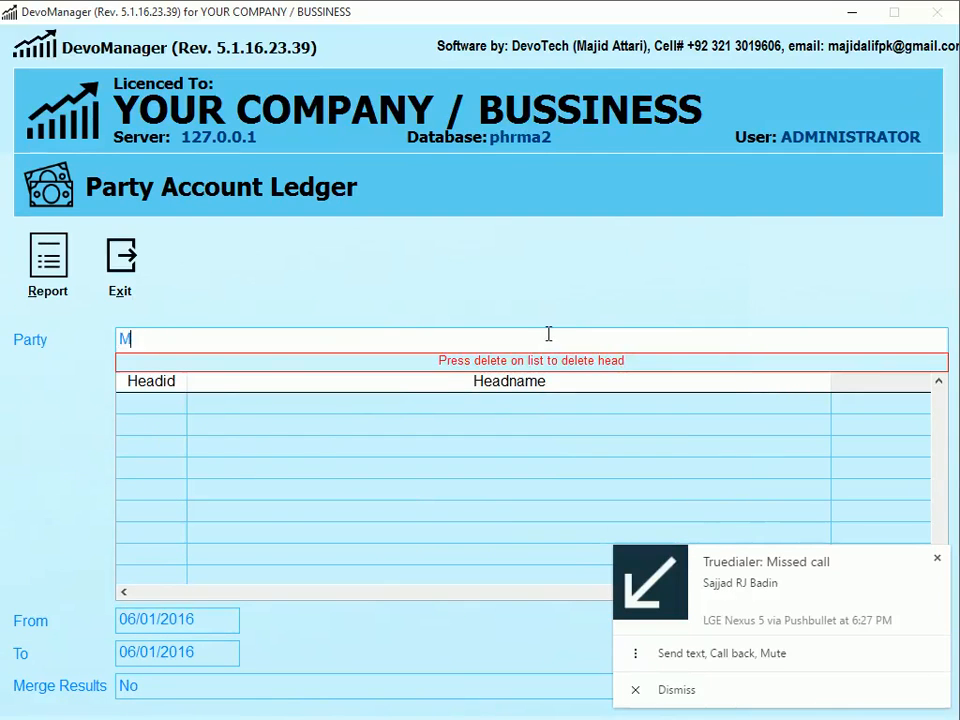
key("Return")
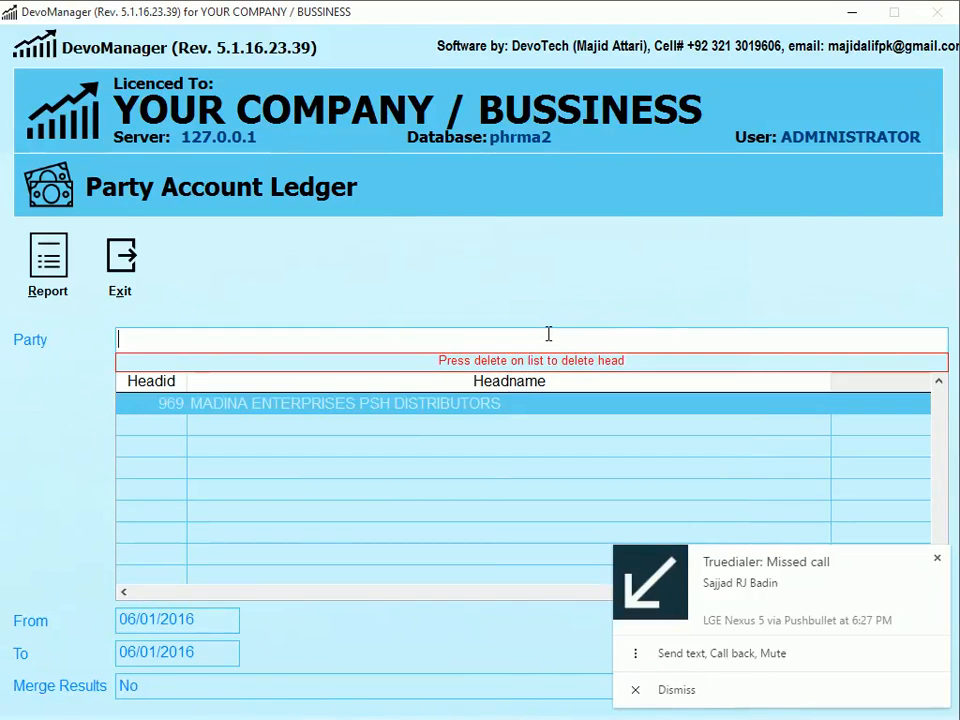
key("Tab")
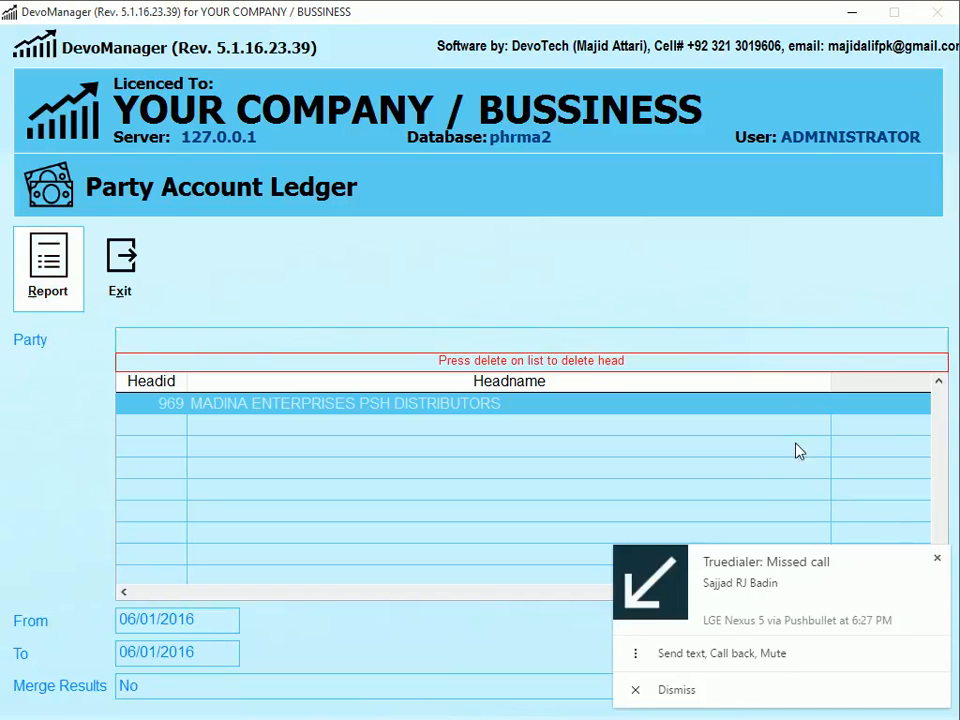
key("Return")
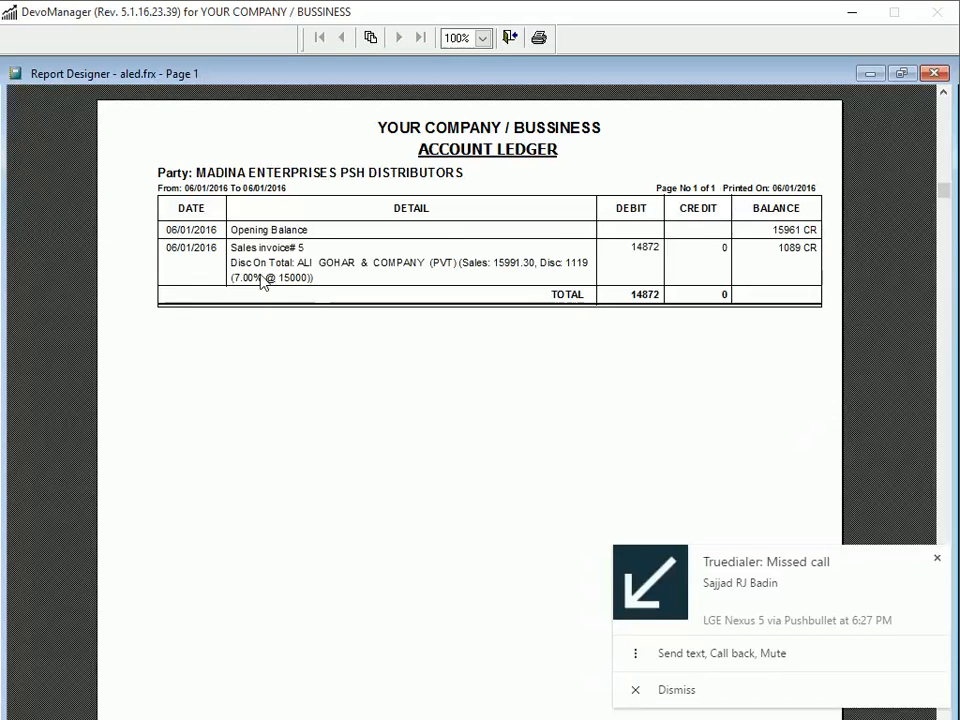